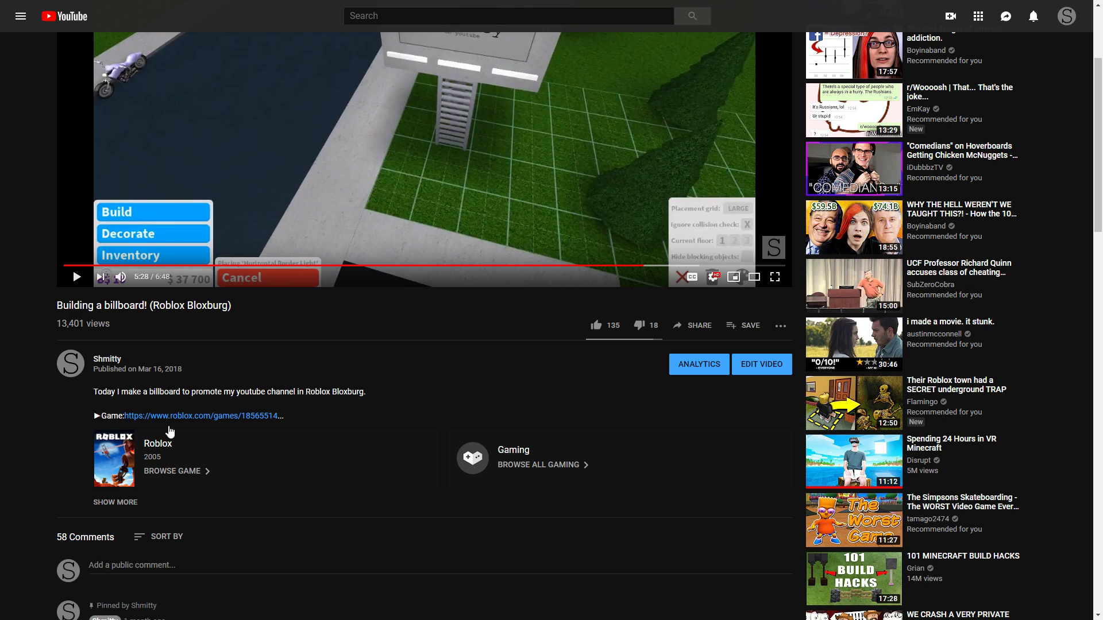
Adjust the camera and walk the character up to the mailbox by the parking lot
{"action": "scroll", "coordinate": [170, 431], "scroll_direction": "up", "scroll_amount": 3}
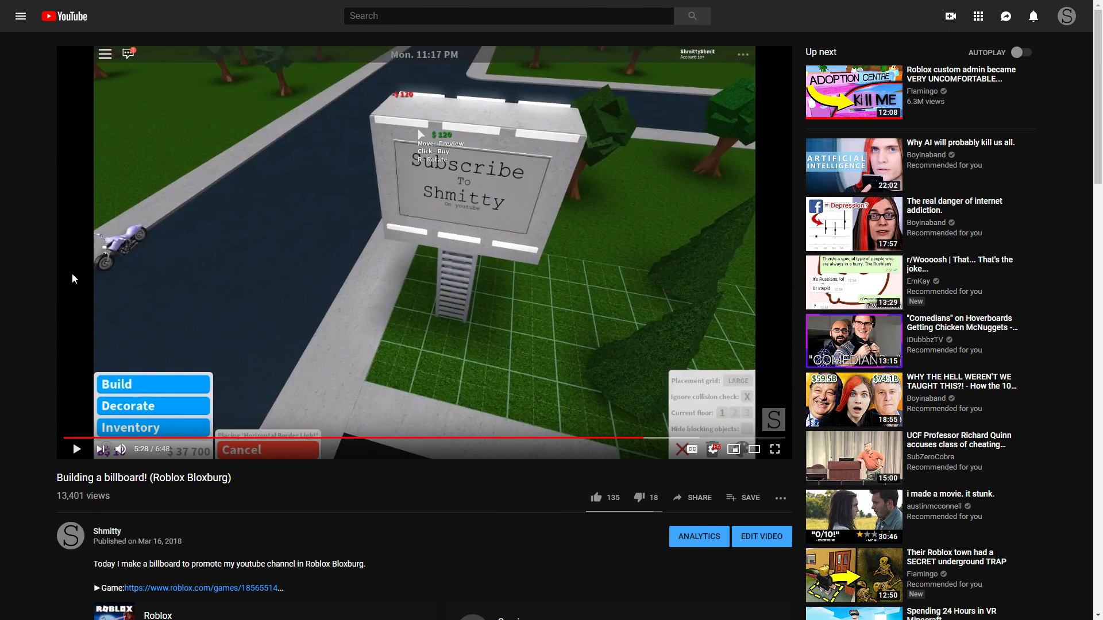
{"action": "scroll", "coordinate": [42, 518], "scroll_direction": "down", "scroll_amount": 1}
{"action": "left_click_drag", "start_coordinate": [48, 439], "coordinate": [112, 450]}
{"action": "left_click", "coordinate": [117, 506]}
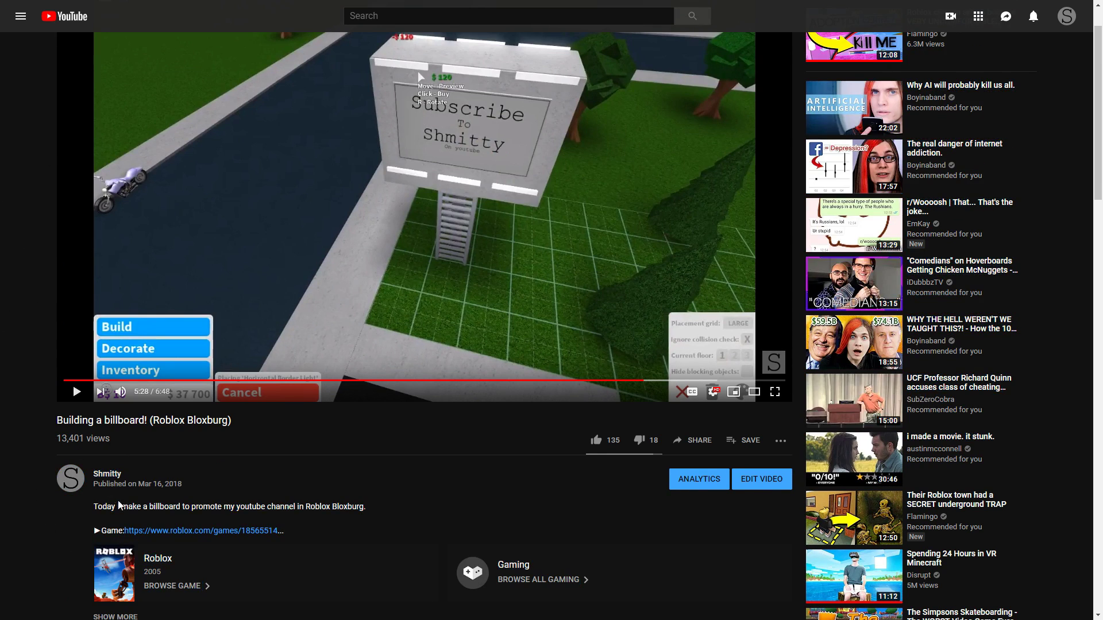
{"action": "scroll", "coordinate": [103, 568], "scroll_direction": "down", "scroll_amount": 2}
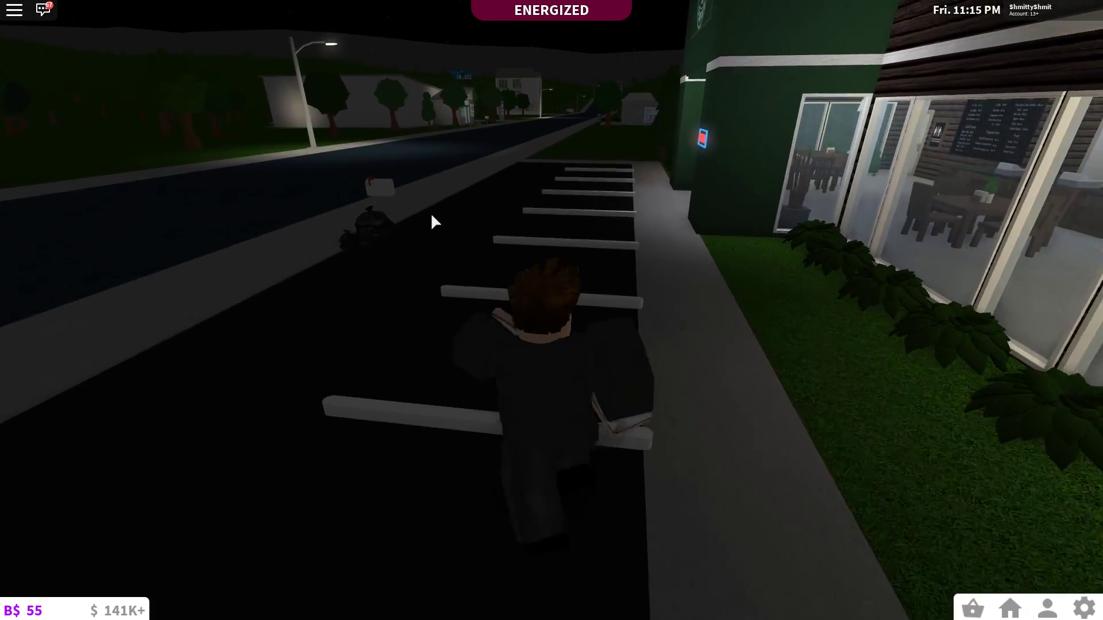
Bring up the mailbox plot options and enter Build Mode, facing the empty grass lot
{"action": "key", "text": "e"}
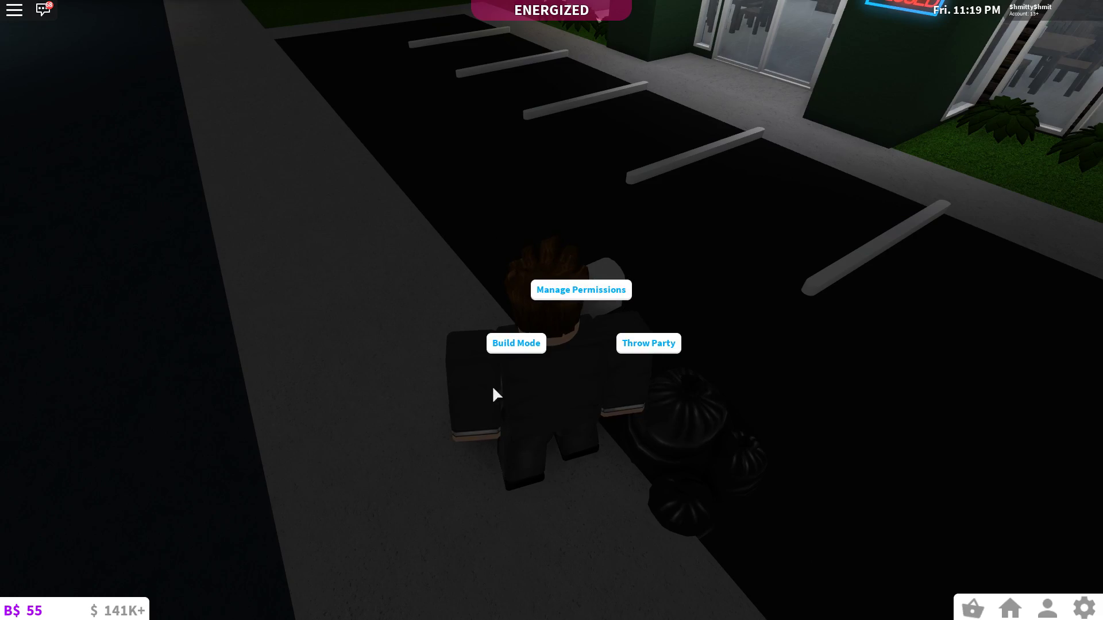
{"action": "left_click", "coordinate": [516, 344]}
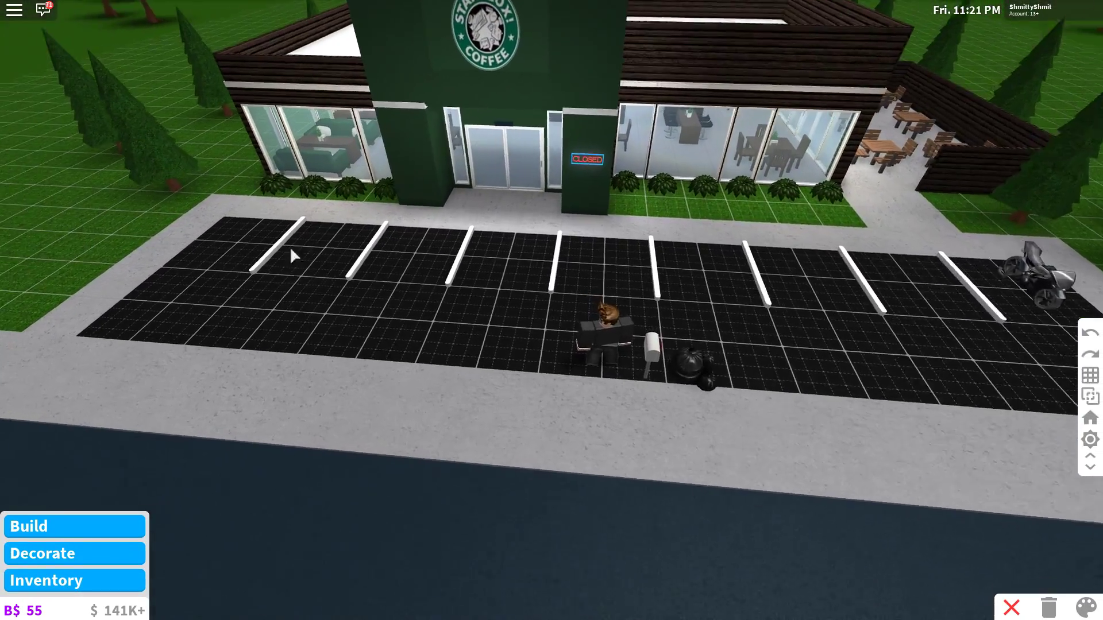
{"action": "key", "text": "Left"}
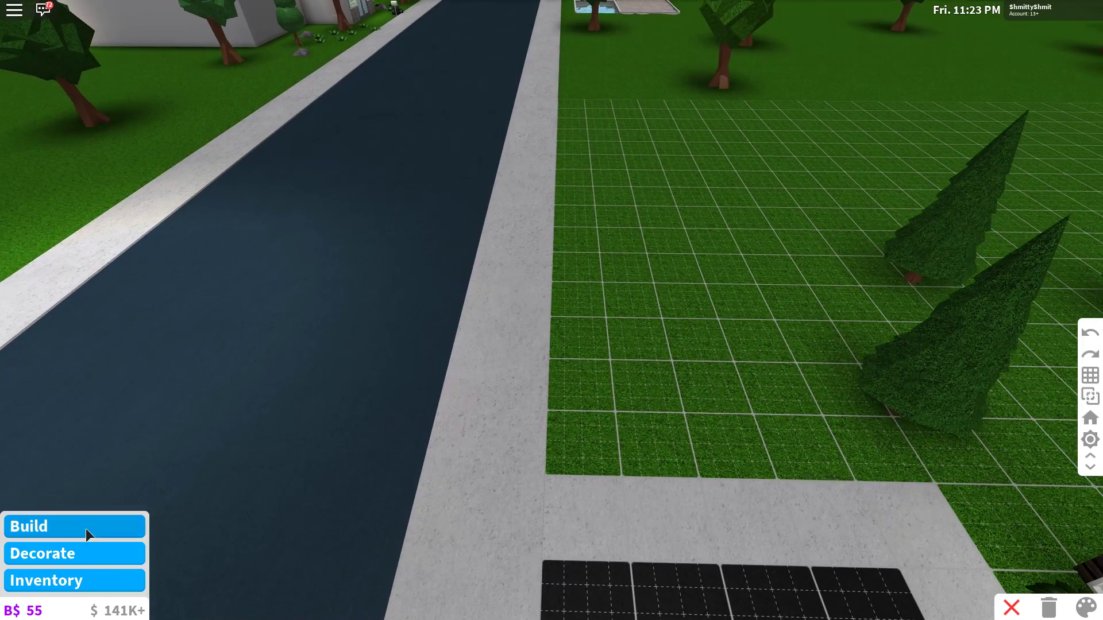
Pick the $140 Round Thick Pillar from Pillars and preview it over the grass
{"action": "left_click", "coordinate": [86, 526]}
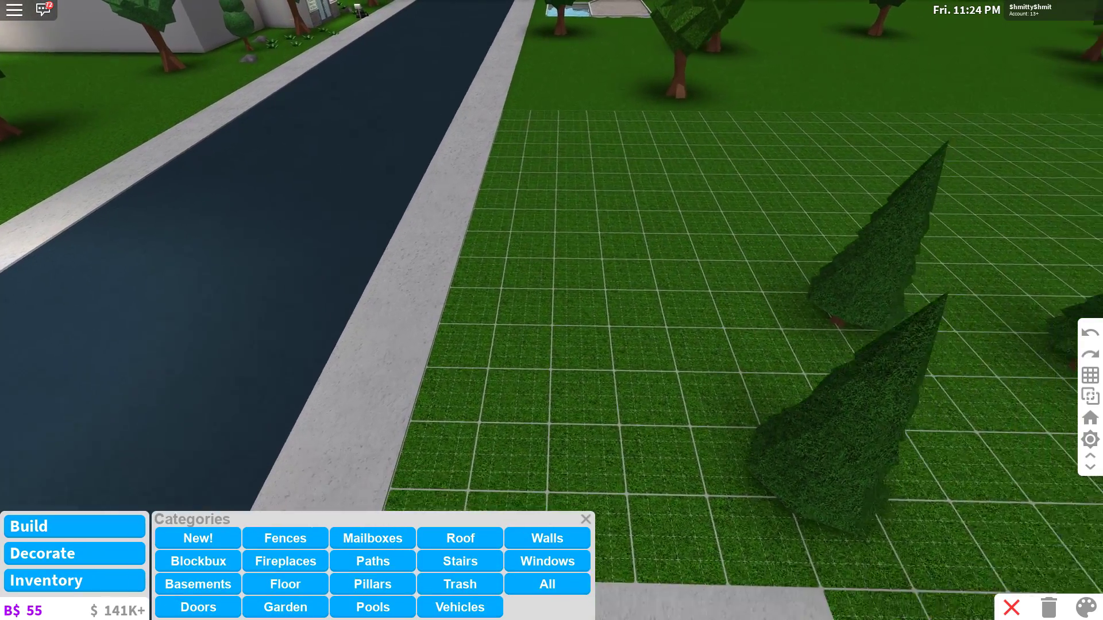
{"action": "key", "text": "s"}
{"action": "key", "text": "s"}
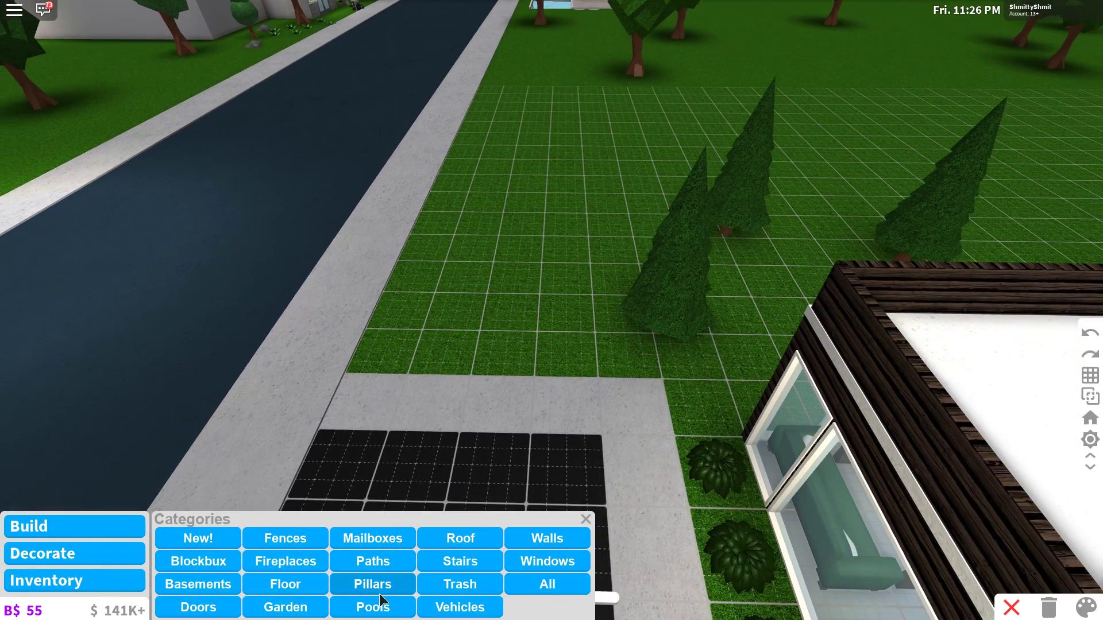
{"action": "left_click", "coordinate": [397, 606]}
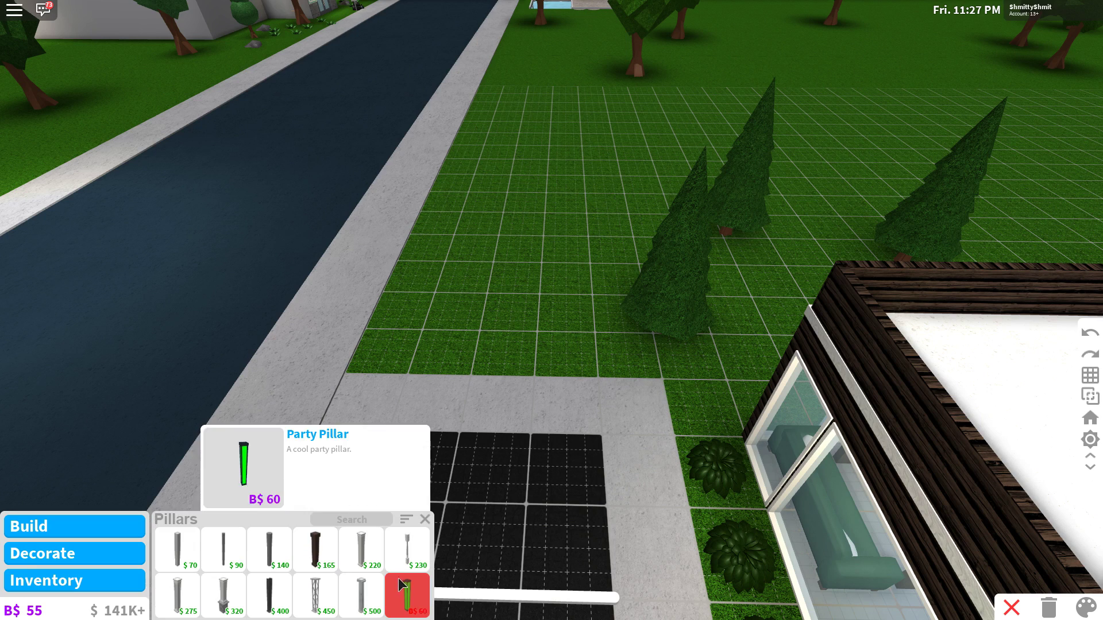
{"action": "key", "text": "s"}
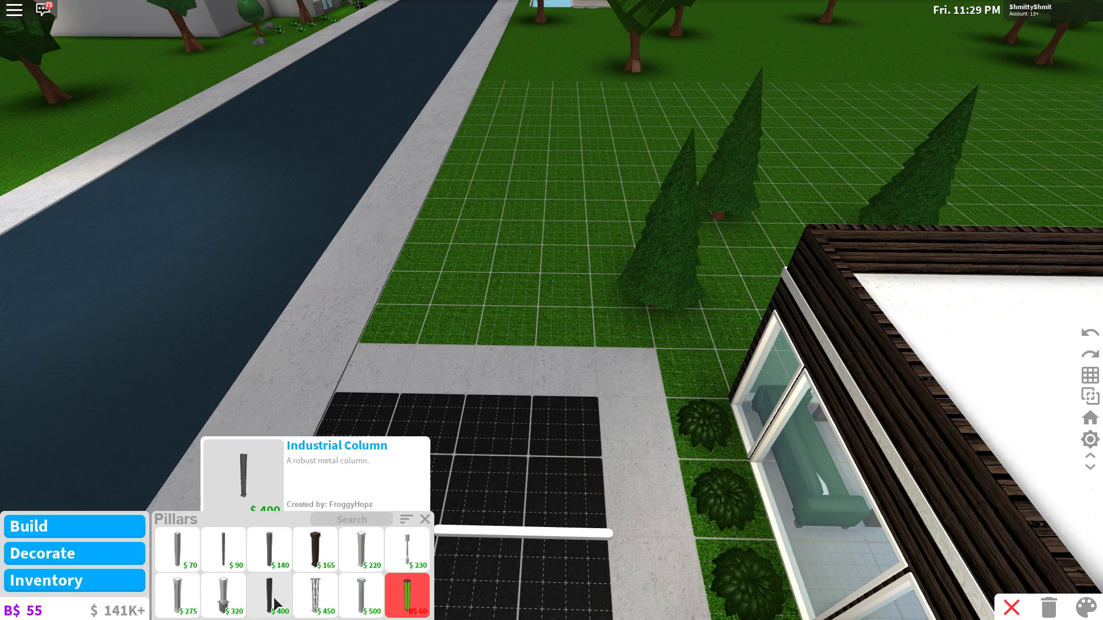
{"action": "left_click", "coordinate": [269, 564]}
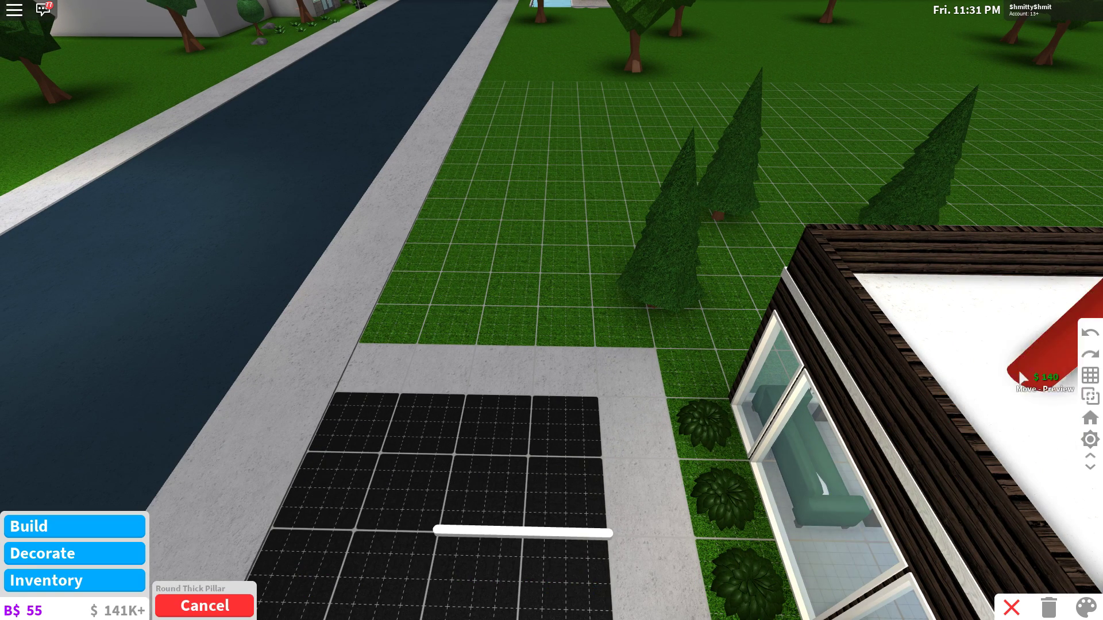
{"action": "key", "text": "w"}
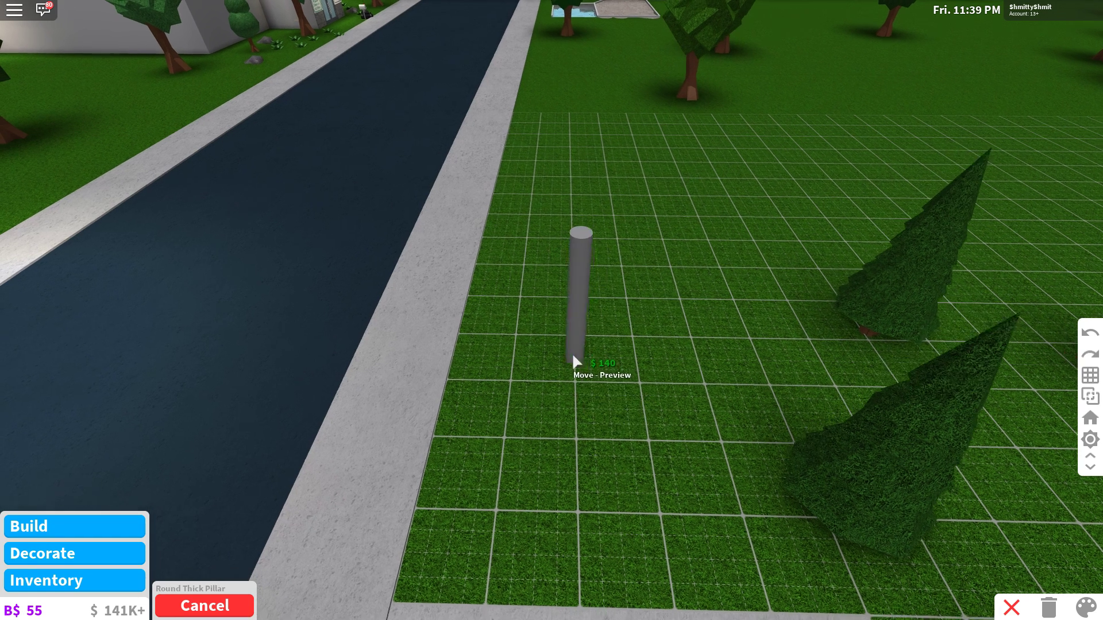
Place the pillar beside the road and outline a rectangular floor over it
{"action": "left_click", "coordinate": [573, 366]}
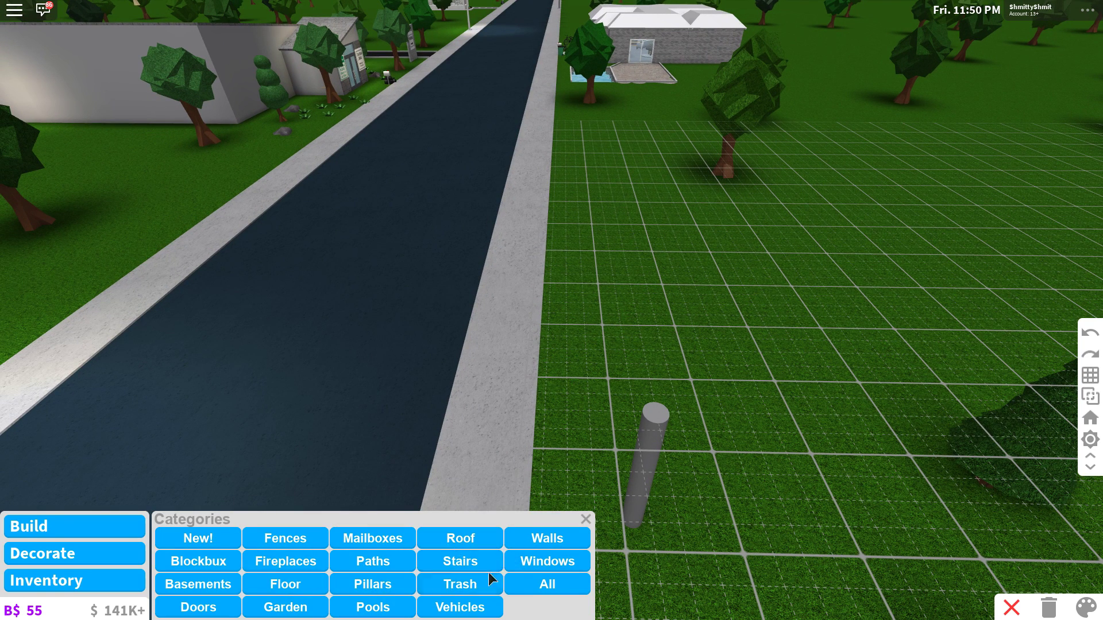
{"action": "left_click", "coordinate": [284, 584]}
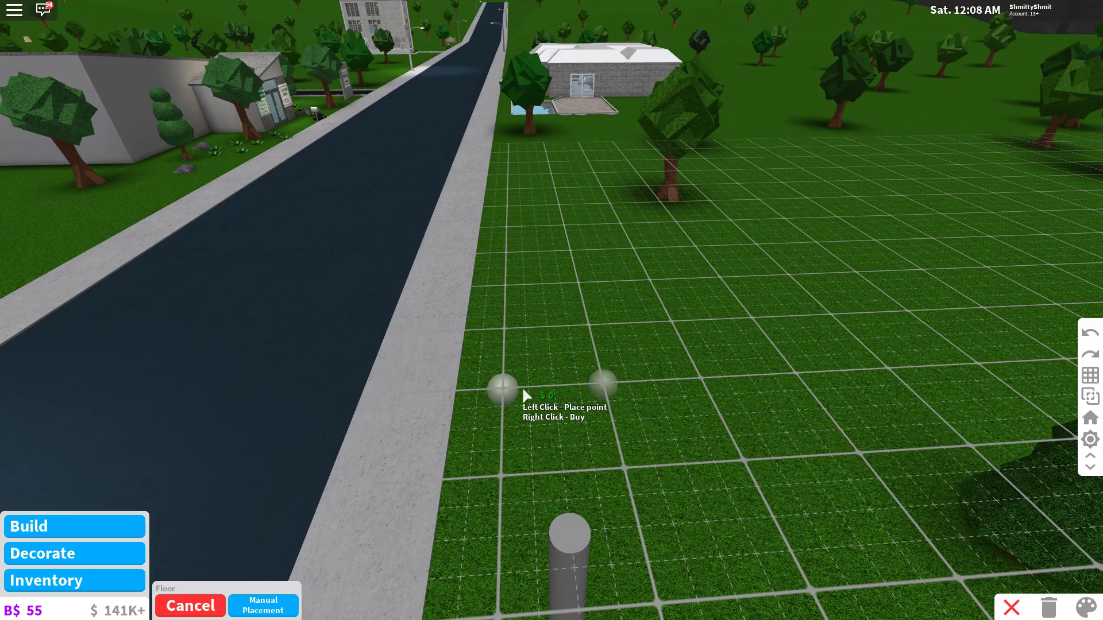
{"action": "left_click", "coordinate": [522, 392]}
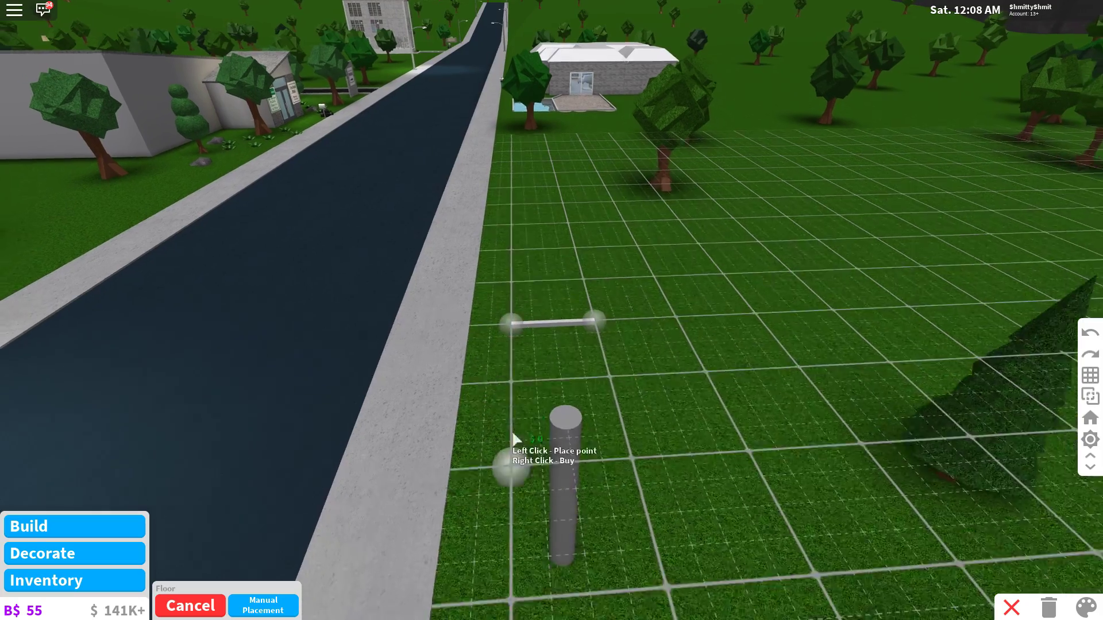
{"action": "key", "text": "d"}
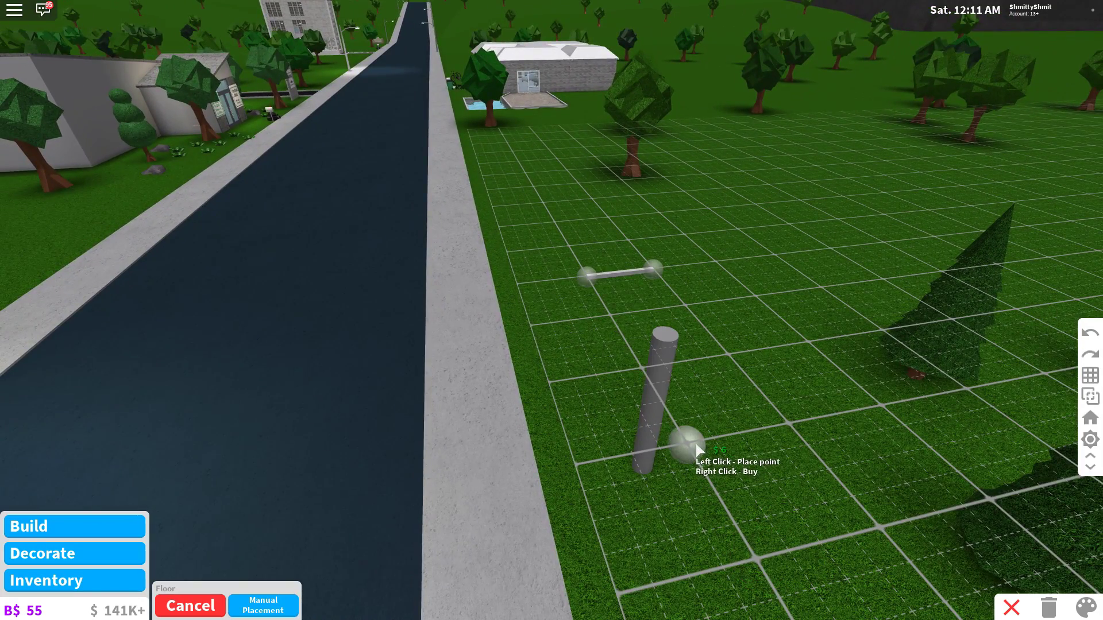
{"action": "left_click", "coordinate": [696, 449]}
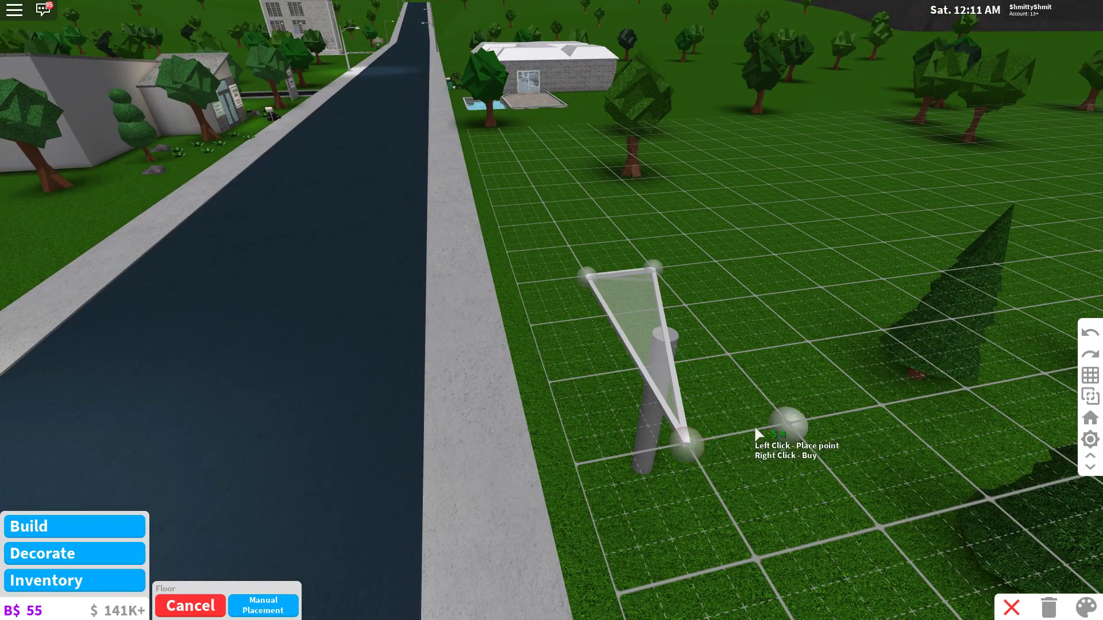
Buy the $9 rectangular floor slab resting on top of the pillar
{"action": "scroll", "coordinate": [760, 415], "scroll_direction": "up", "scroll_amount": 5}
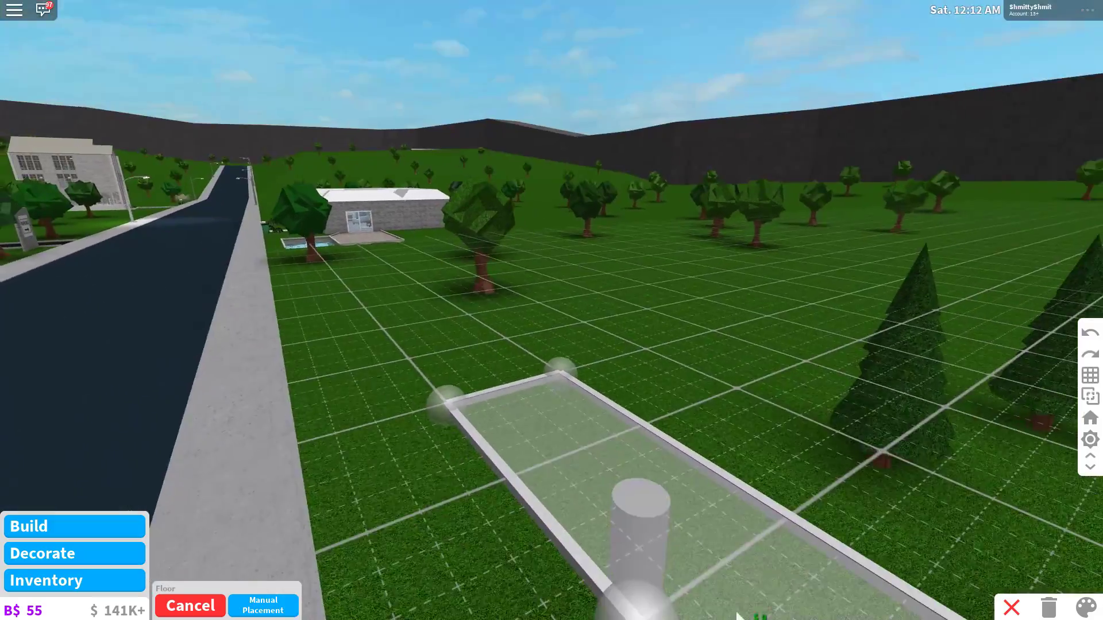
{"action": "scroll", "coordinate": [737, 613], "scroll_direction": "down", "scroll_amount": 5}
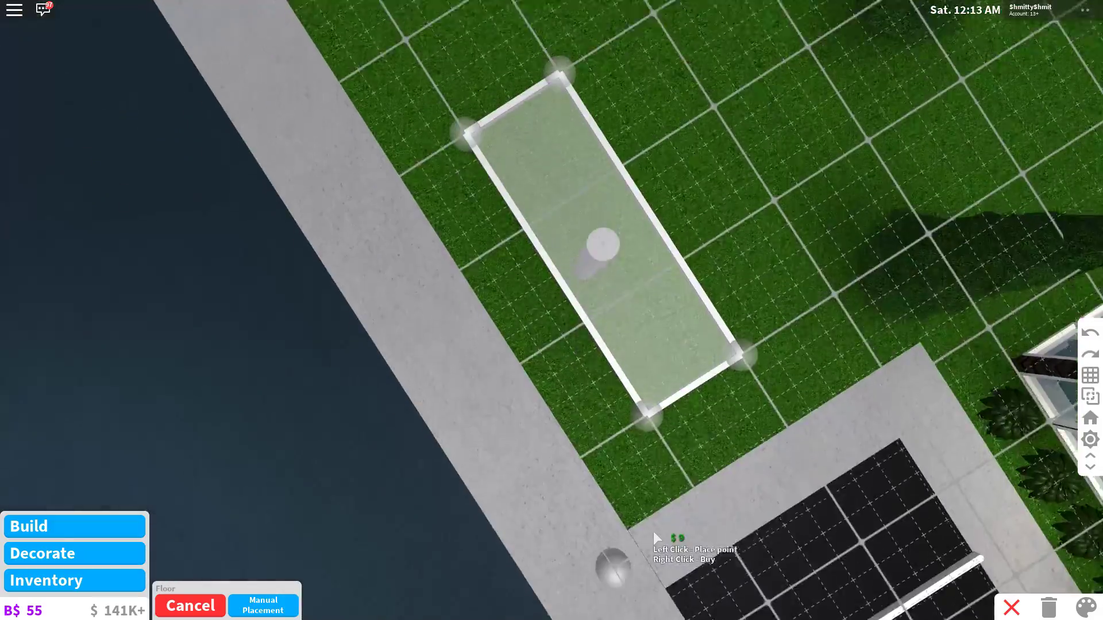
{"action": "scroll", "coordinate": [587, 259], "scroll_direction": "down", "scroll_amount": 3}
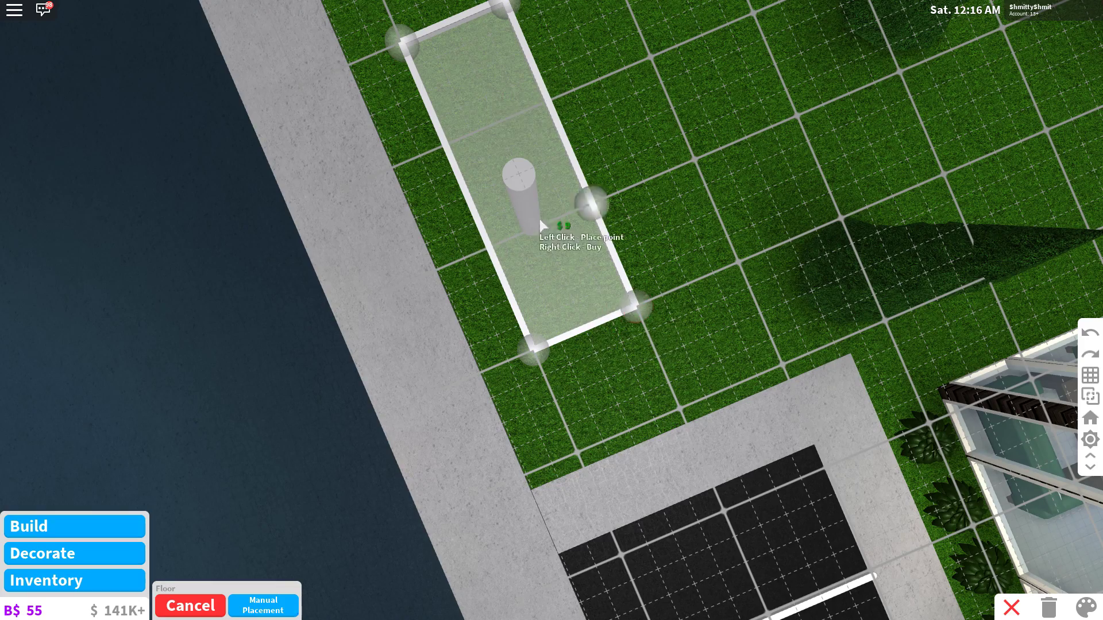
{"action": "scroll", "coordinate": [540, 218], "scroll_direction": "up", "scroll_amount": 5}
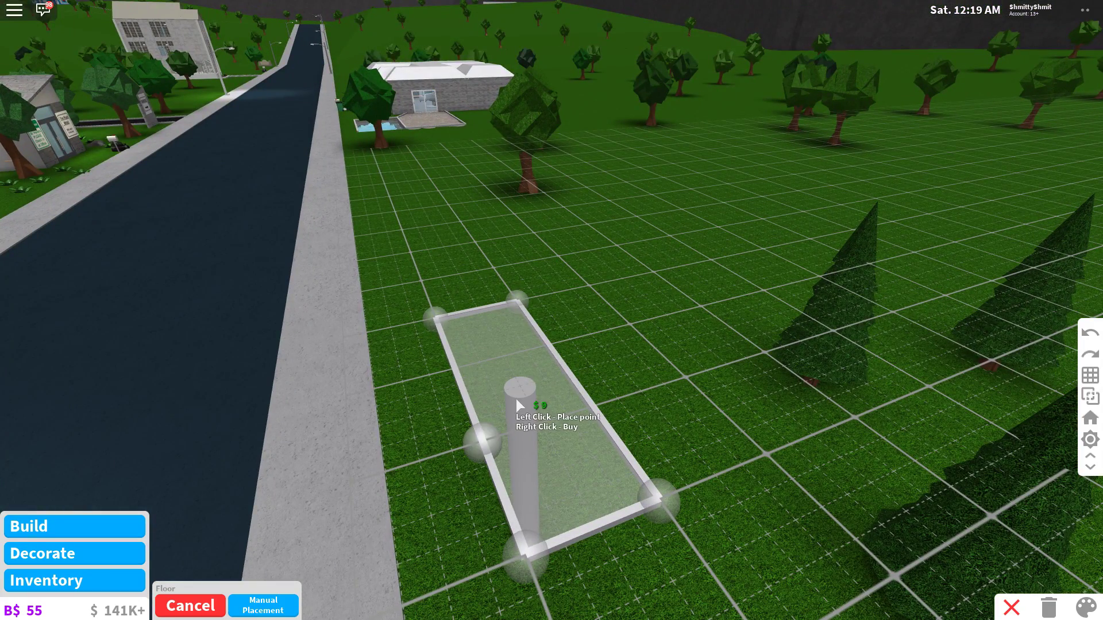
{"action": "right_click", "coordinate": [547, 408]}
{"action": "scroll", "coordinate": [545, 405], "scroll_direction": "down", "scroll_amount": 2}
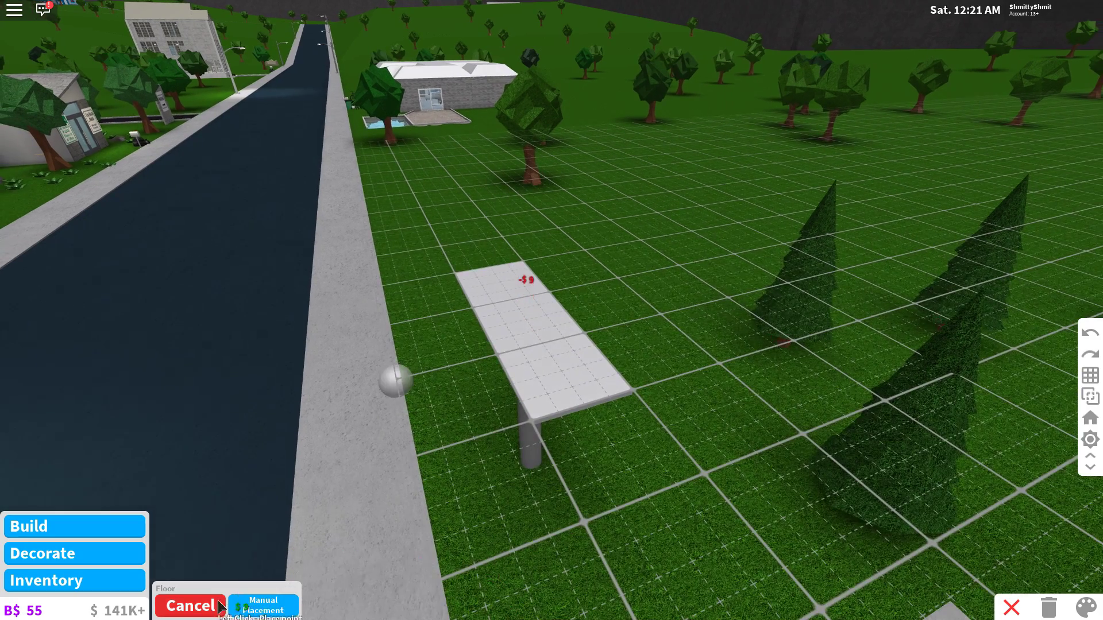
Draw two side walls along the edges of the floor slab
{"action": "left_click", "coordinate": [195, 608]}
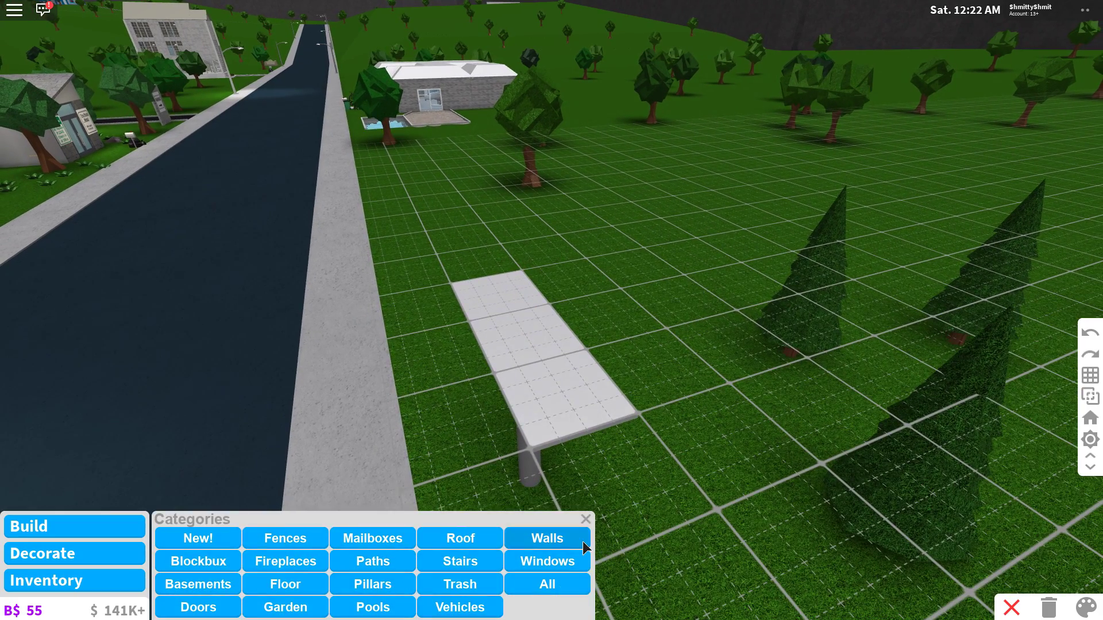
{"action": "left_click", "coordinate": [584, 544]}
{"action": "left_click_drag", "start_coordinate": [512, 300], "coordinate": [655, 512]}
{"action": "left_click_drag", "start_coordinate": [362, 312], "coordinate": [419, 525]}
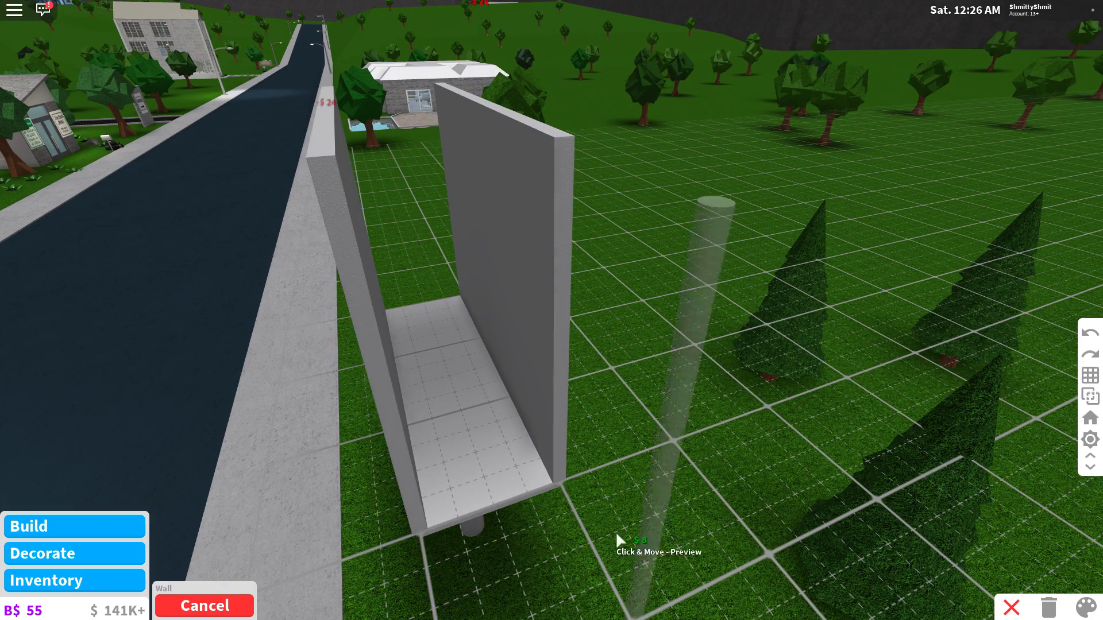
{"action": "left_click", "coordinate": [1088, 464]}
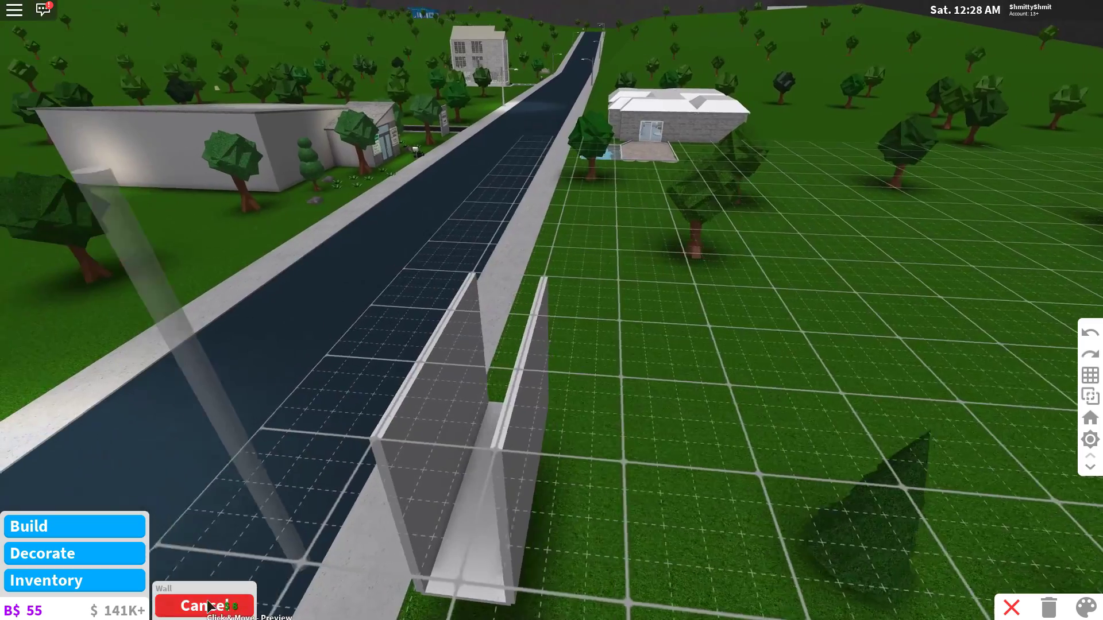
{"action": "left_click", "coordinate": [229, 605]}
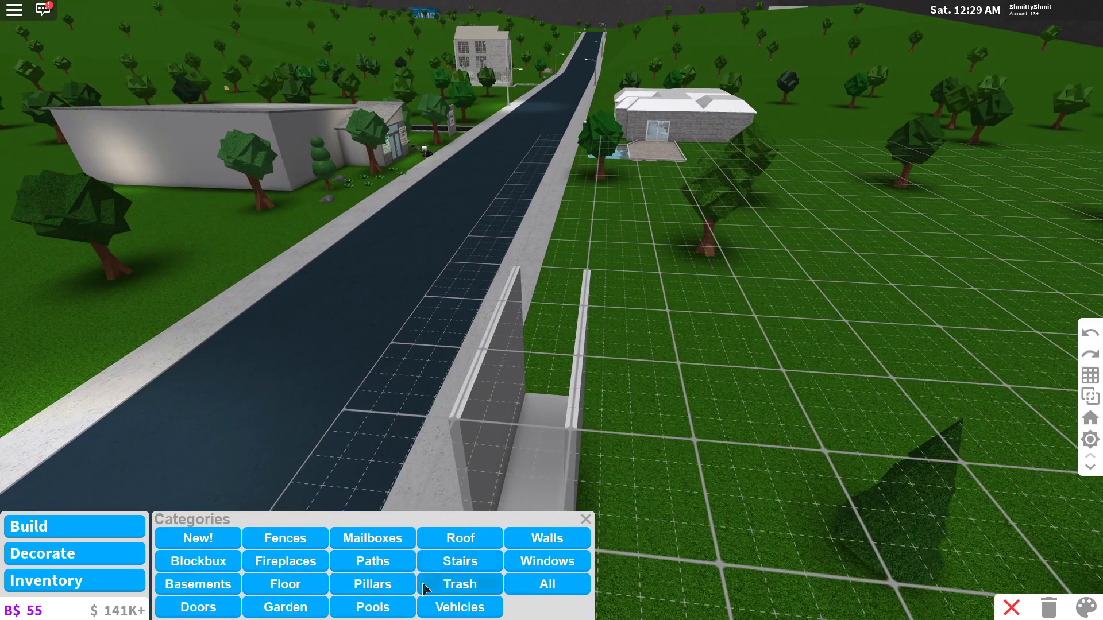
Place a manually cornered floor piece capping the sign frame
{"action": "left_click", "coordinate": [285, 589]}
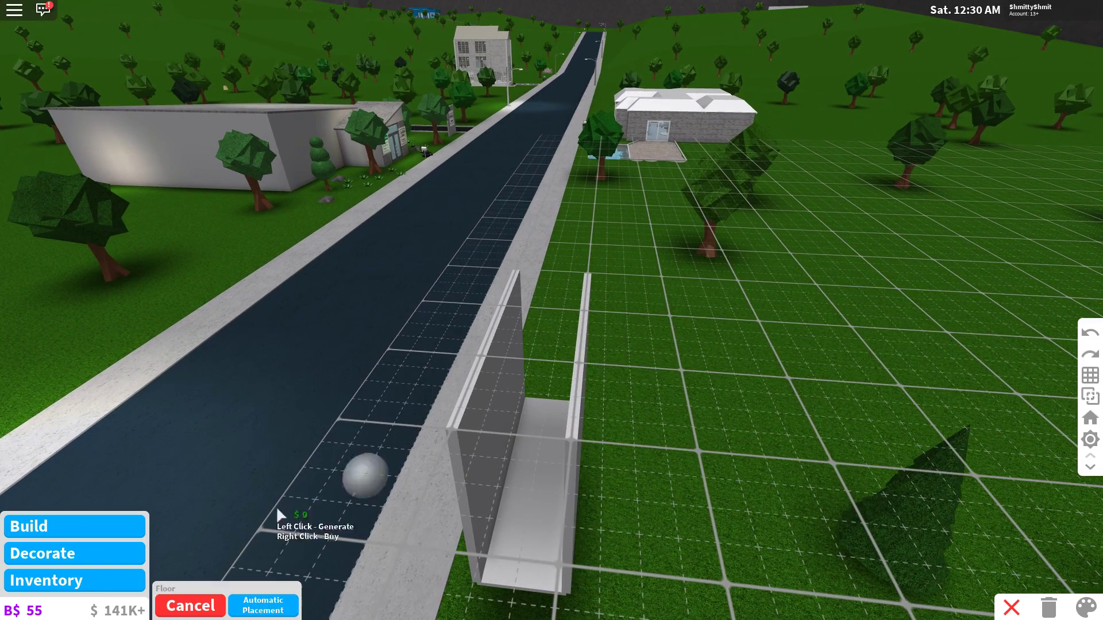
{"action": "left_click", "coordinate": [266, 606]}
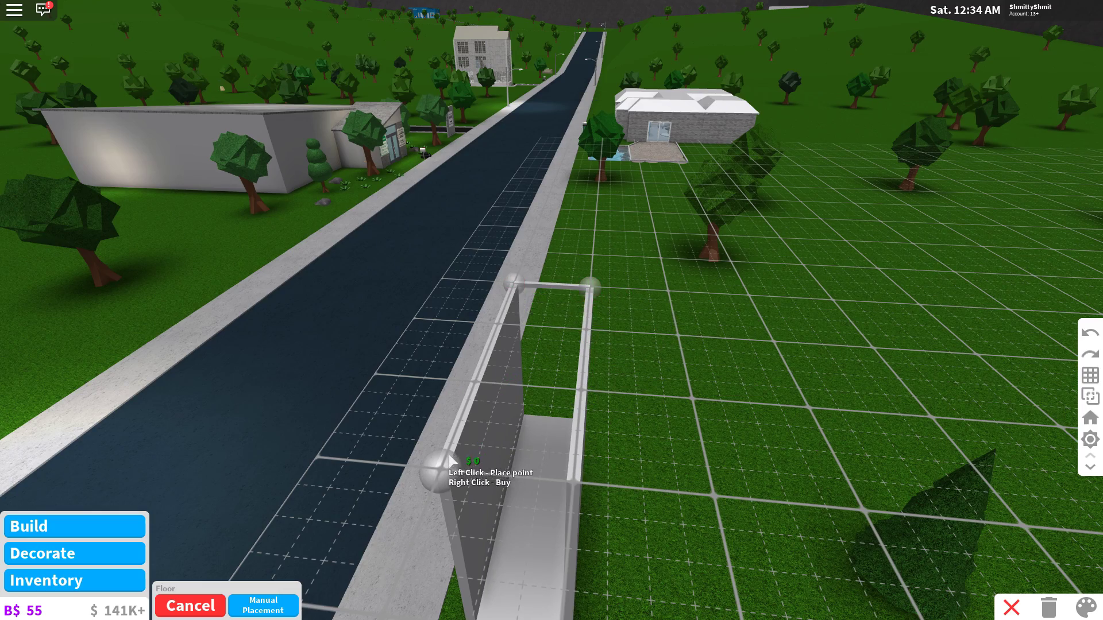
{"action": "left_click", "coordinate": [571, 473]}
{"action": "left_click", "coordinate": [560, 391]}
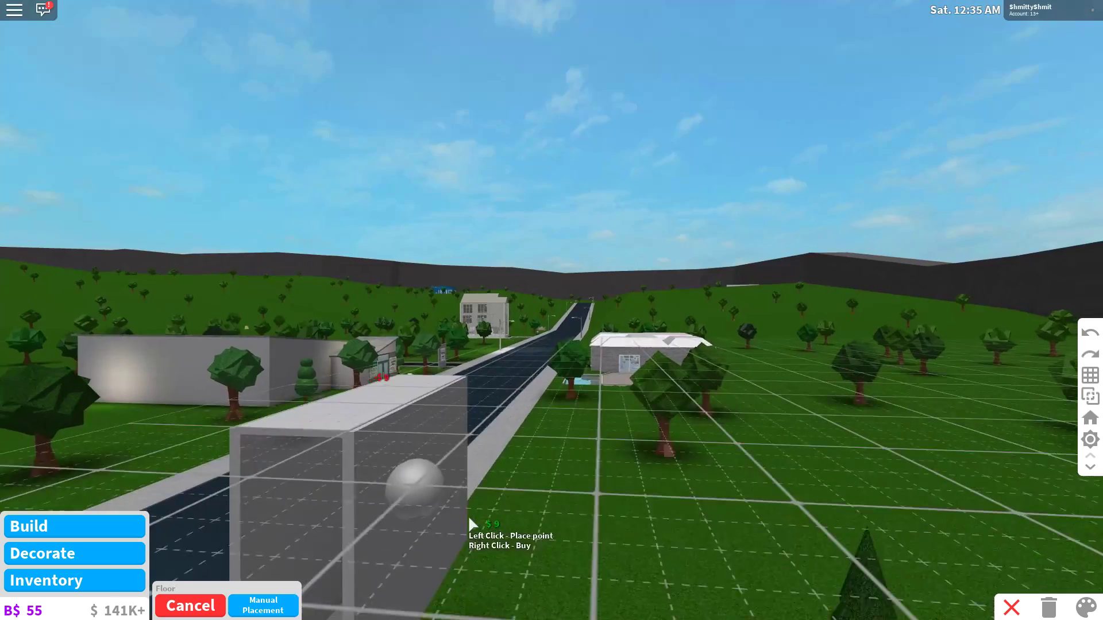
{"action": "key", "text": "a"}
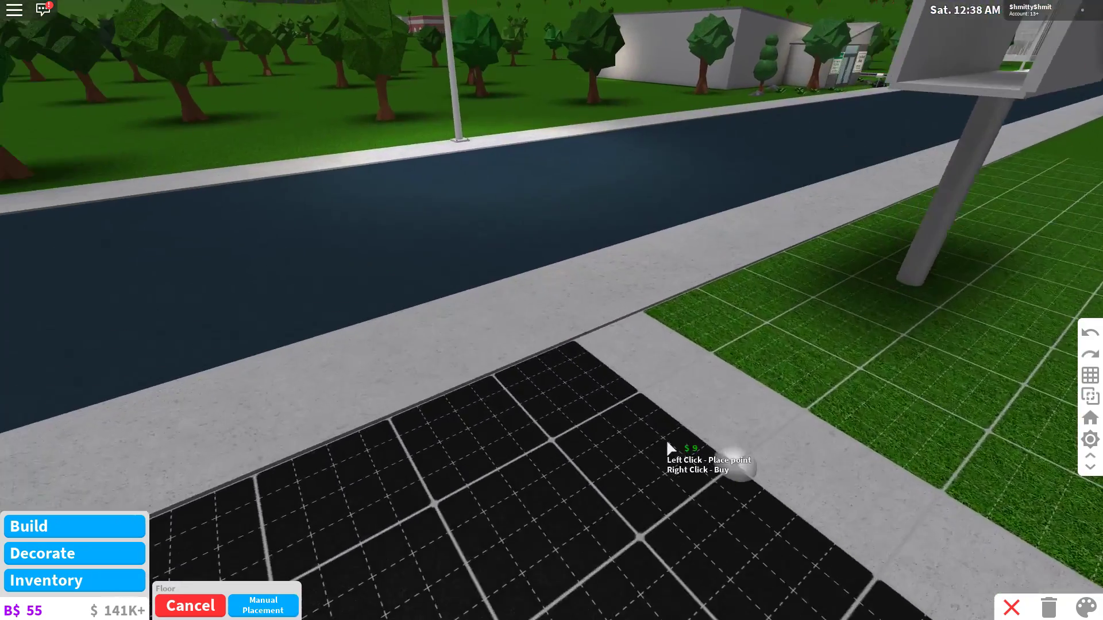
Select the $230 Standard Ladder from Stairs and toggle the placement grid
{"action": "left_click", "coordinate": [190, 606]}
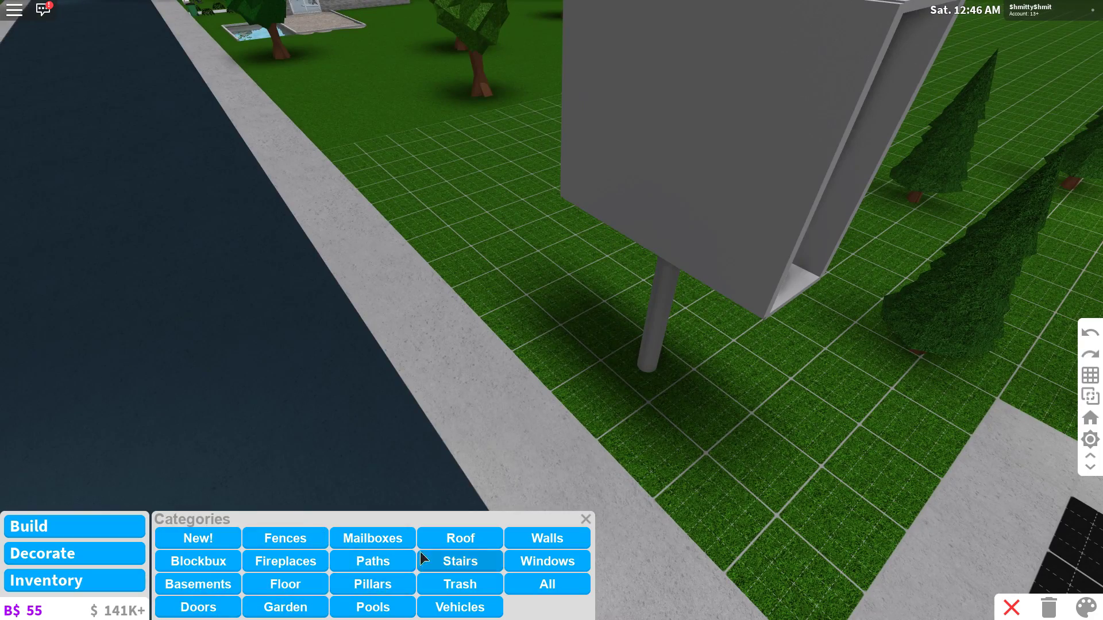
{"action": "left_click", "coordinate": [459, 561]}
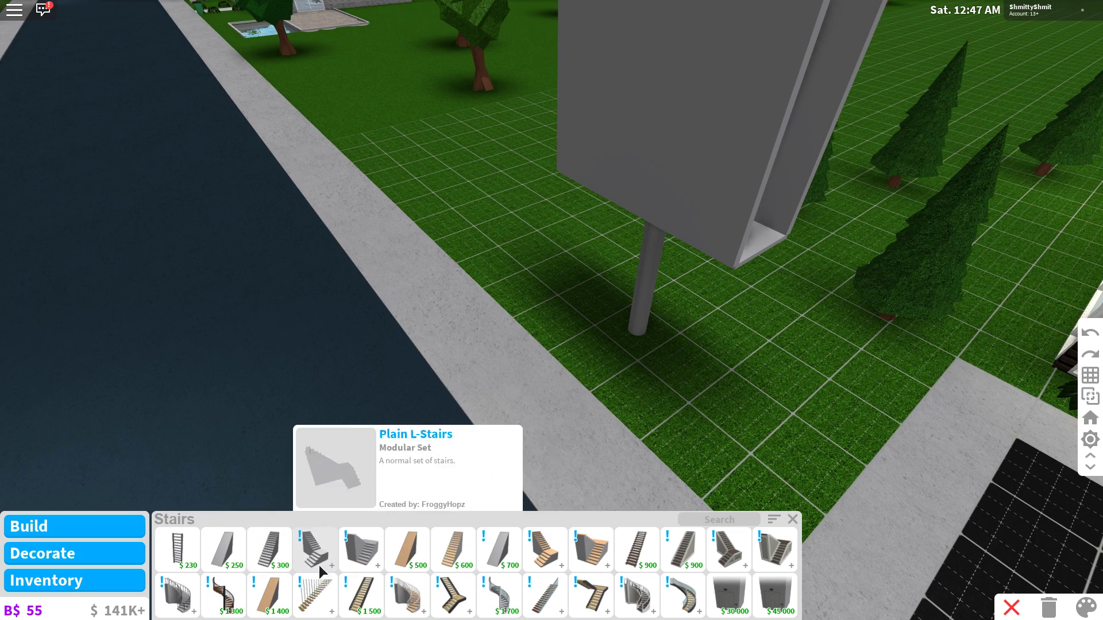
{"action": "left_click", "coordinate": [172, 552]}
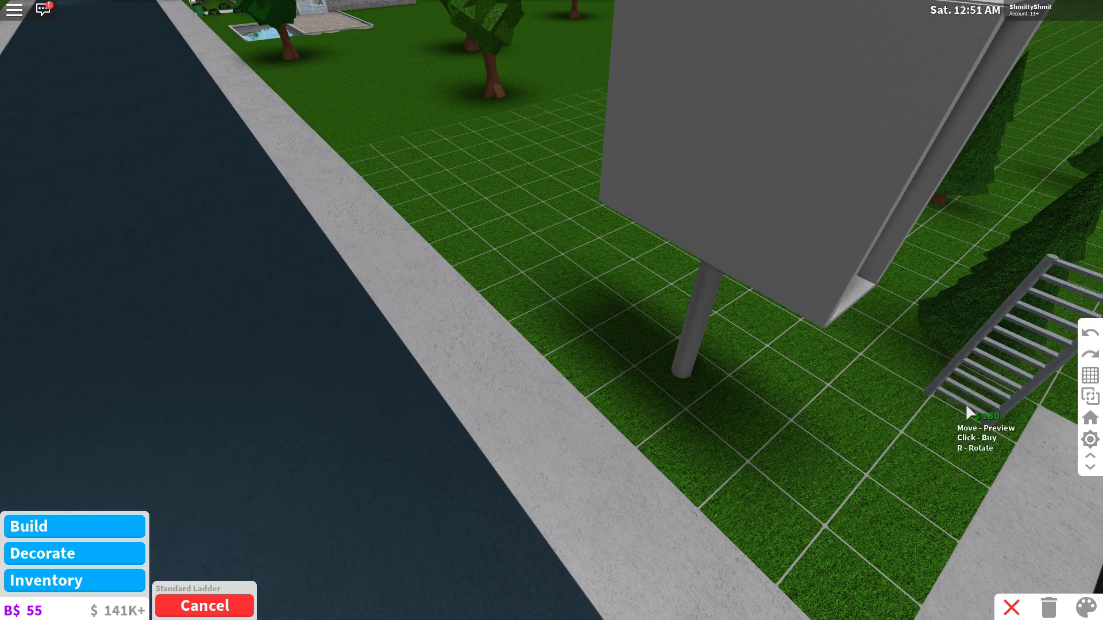
{"action": "left_click", "coordinate": [1085, 375]}
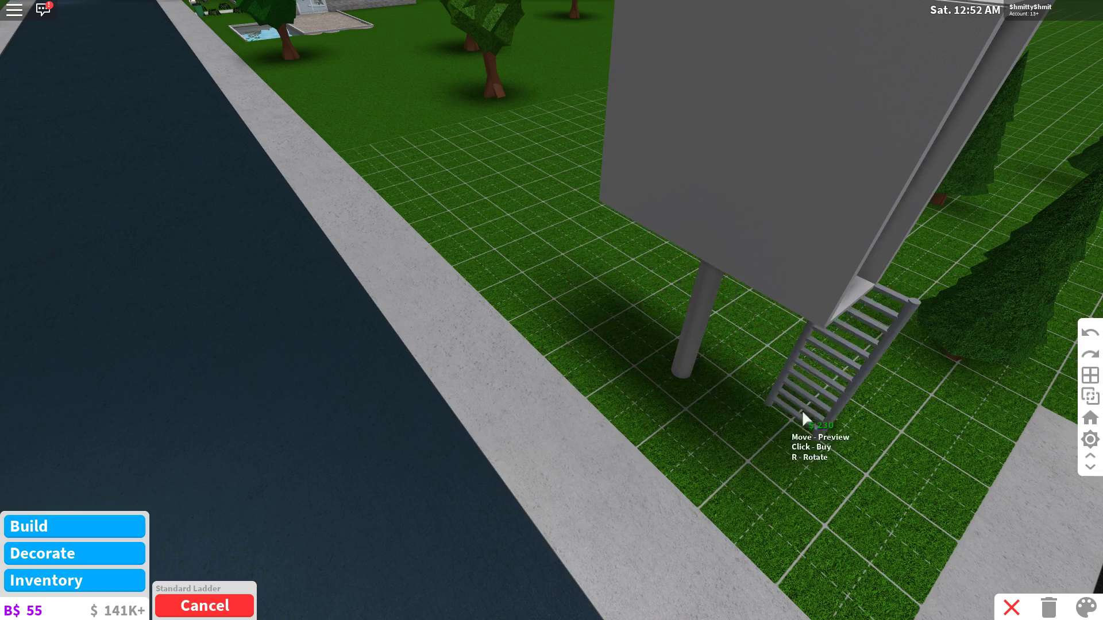
{"action": "key", "text": "d"}
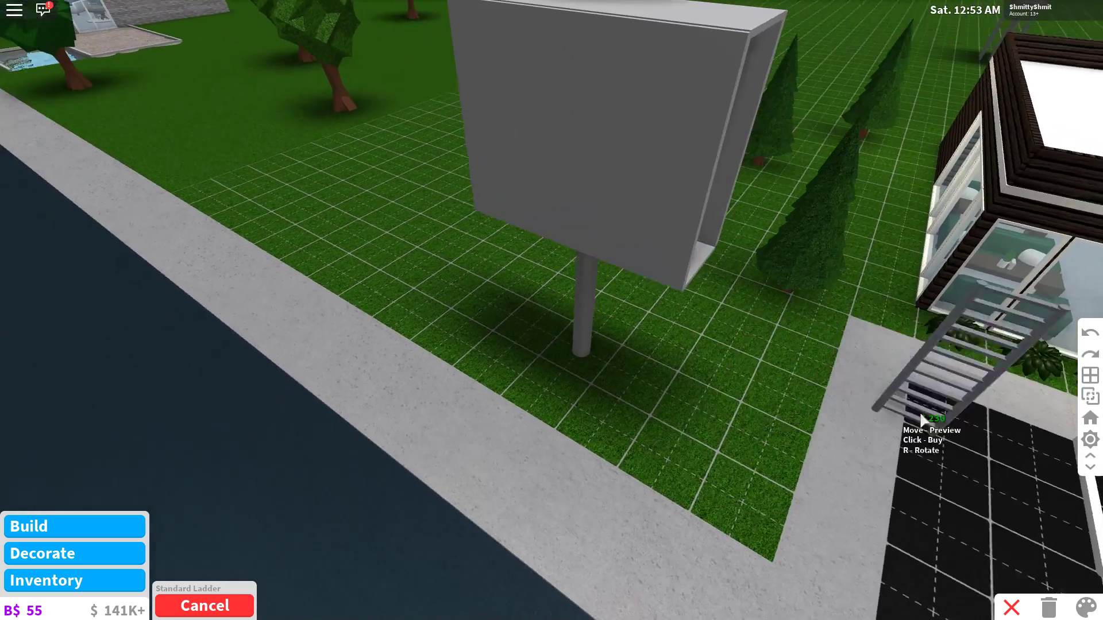
{"action": "key", "text": "q"}
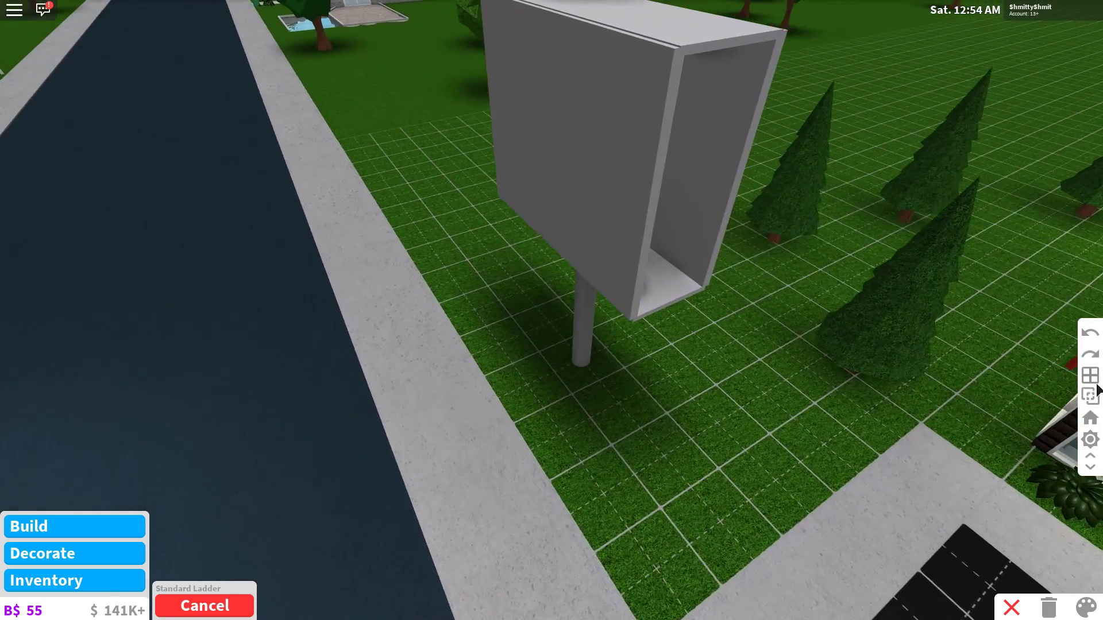
{"action": "left_click", "coordinate": [1090, 376]}
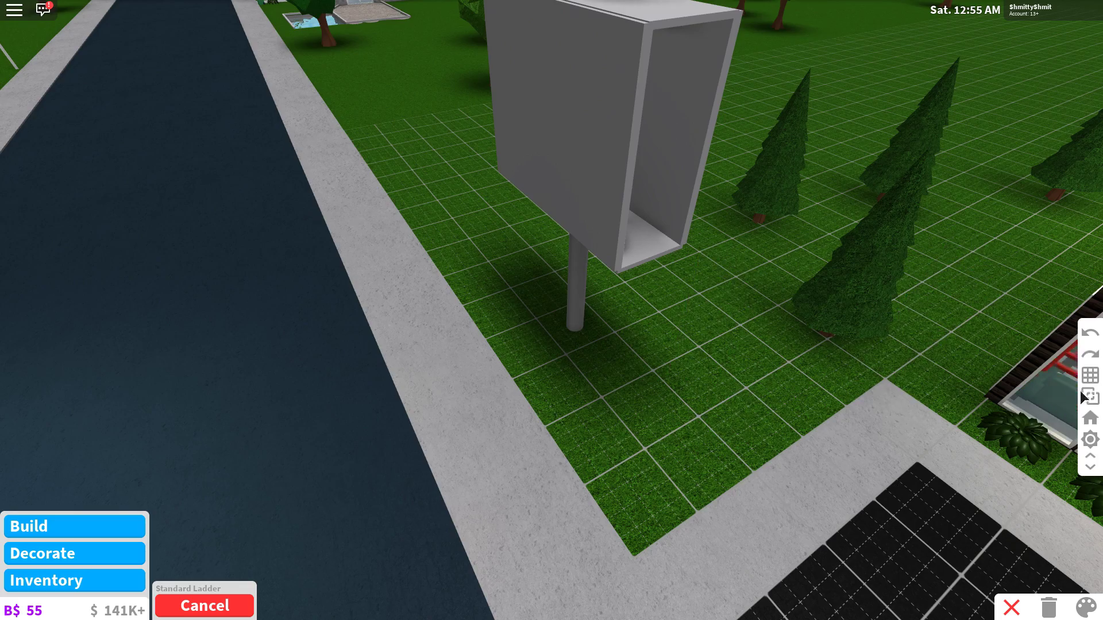
{"action": "key", "text": "d"}
{"action": "key", "text": "d"}
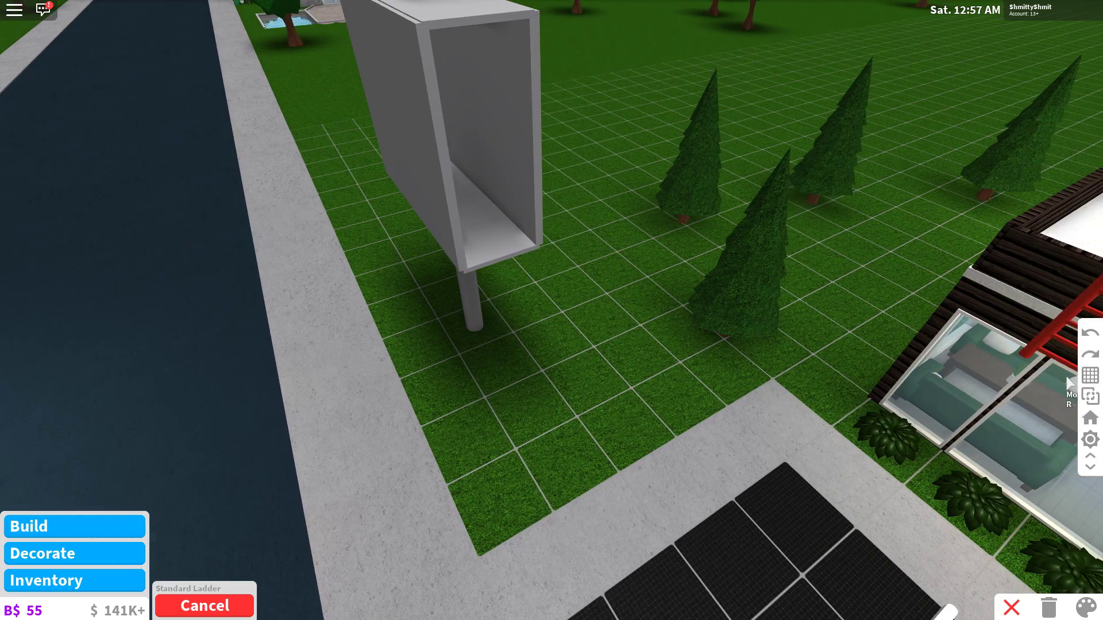
{"action": "key", "text": "e"}
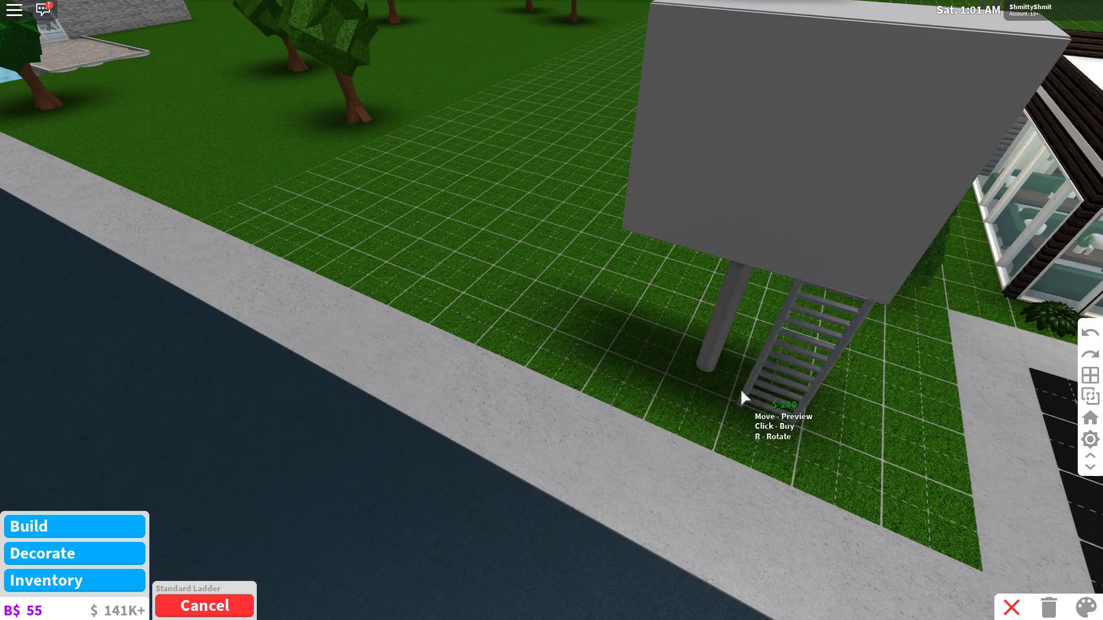
Place two Standard Ladders on either side of the pillar, reaching the billboard
{"action": "left_click", "coordinate": [697, 383]}
{"action": "key", "text": "d"}
{"action": "key", "text": "e"}
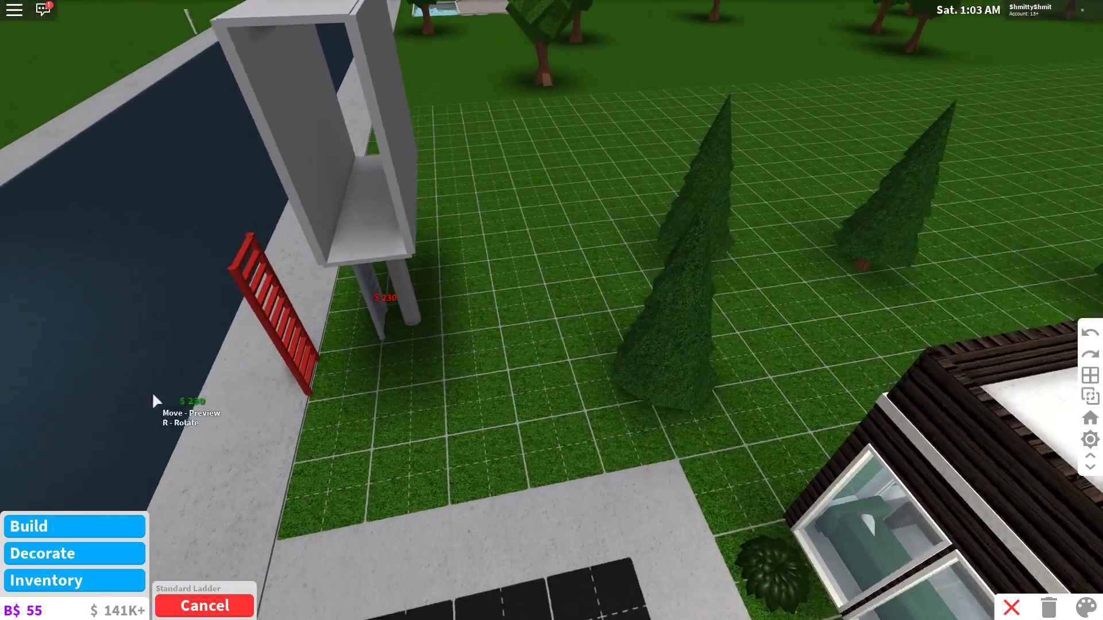
{"action": "key", "text": "e"}
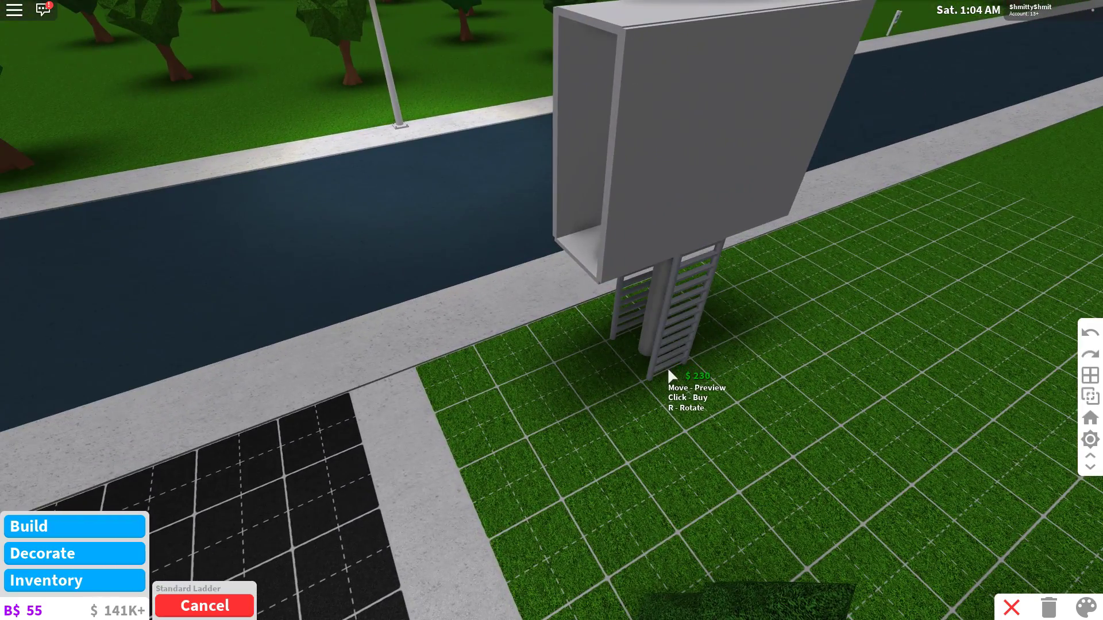
{"action": "left_click", "coordinate": [668, 371]}
{"action": "key", "text": "s"}
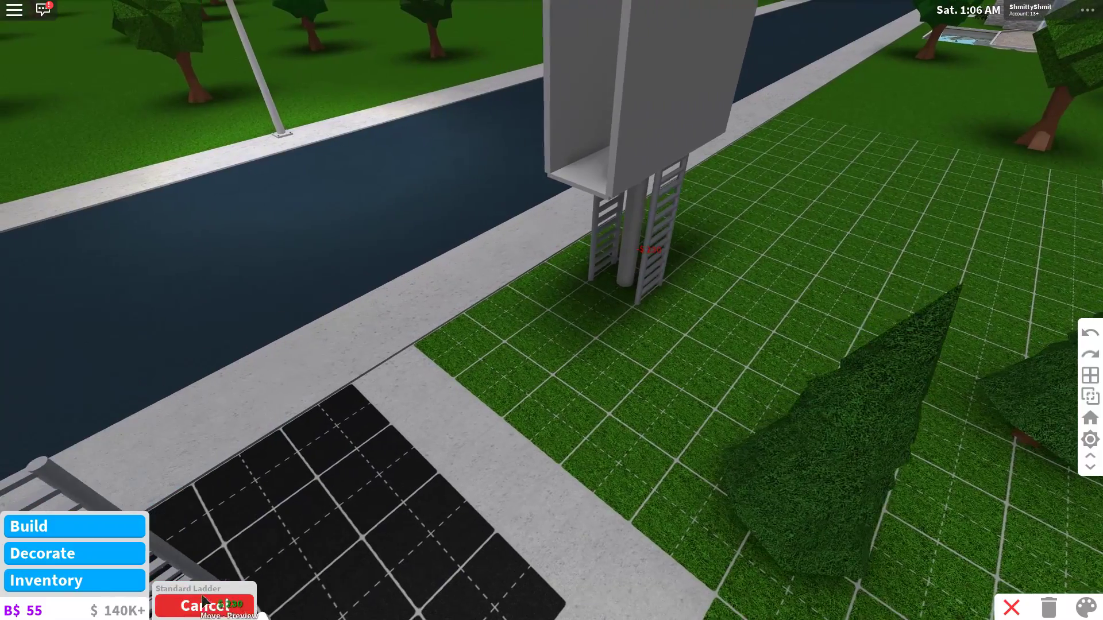
{"action": "left_click", "coordinate": [204, 601]}
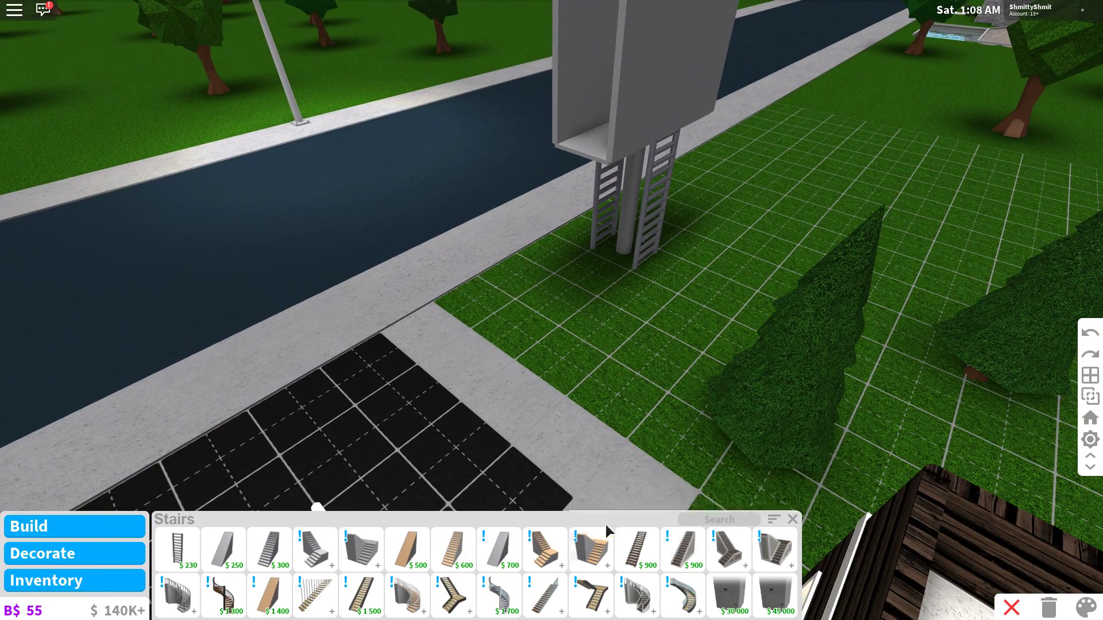
Paint the first billboard wall with the Concrete material
{"action": "left_click", "coordinate": [793, 520]}
{"action": "key", "text": "s"}
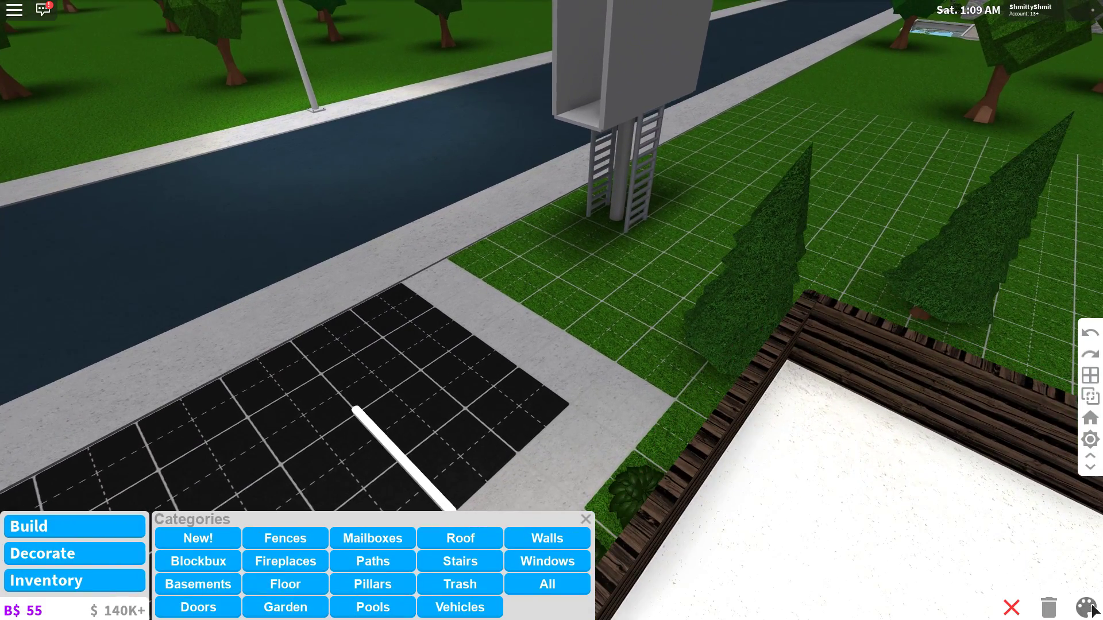
{"action": "left_click", "coordinate": [1093, 610]}
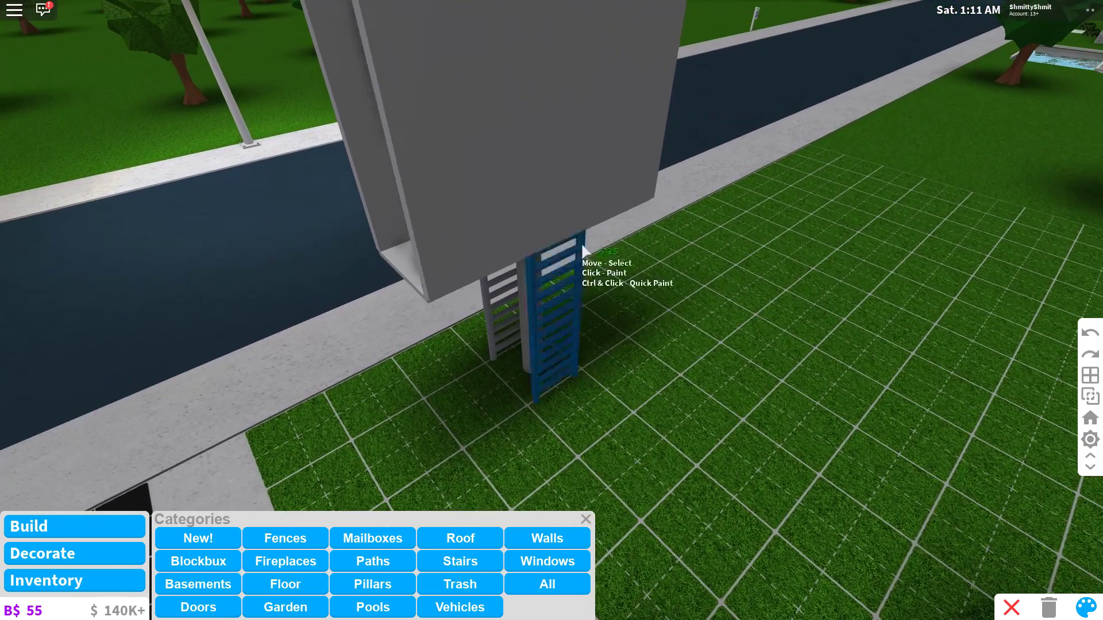
{"action": "left_click", "coordinate": [526, 241]}
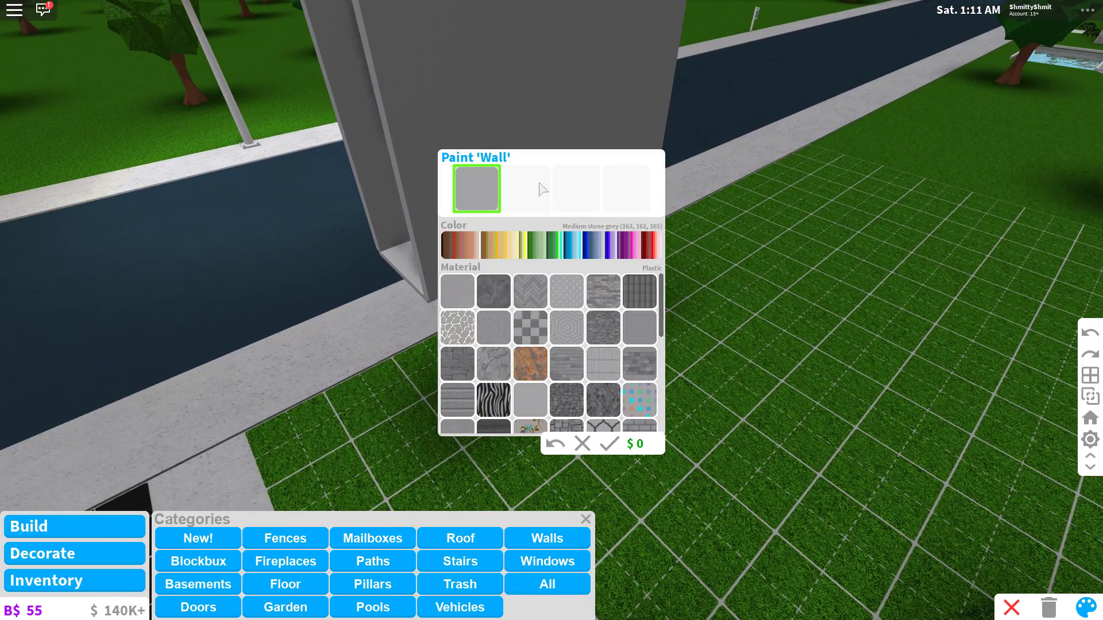
{"action": "scroll", "coordinate": [550, 316], "scroll_direction": "down", "scroll_amount": 5}
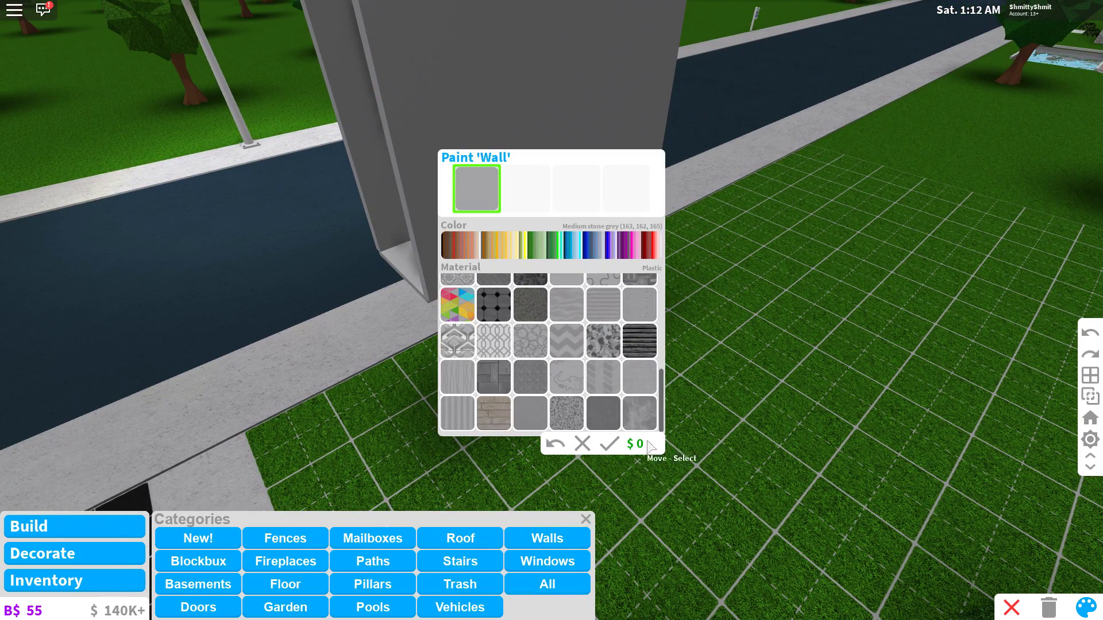
{"action": "scroll", "coordinate": [563, 367], "scroll_direction": "up", "scroll_amount": 3}
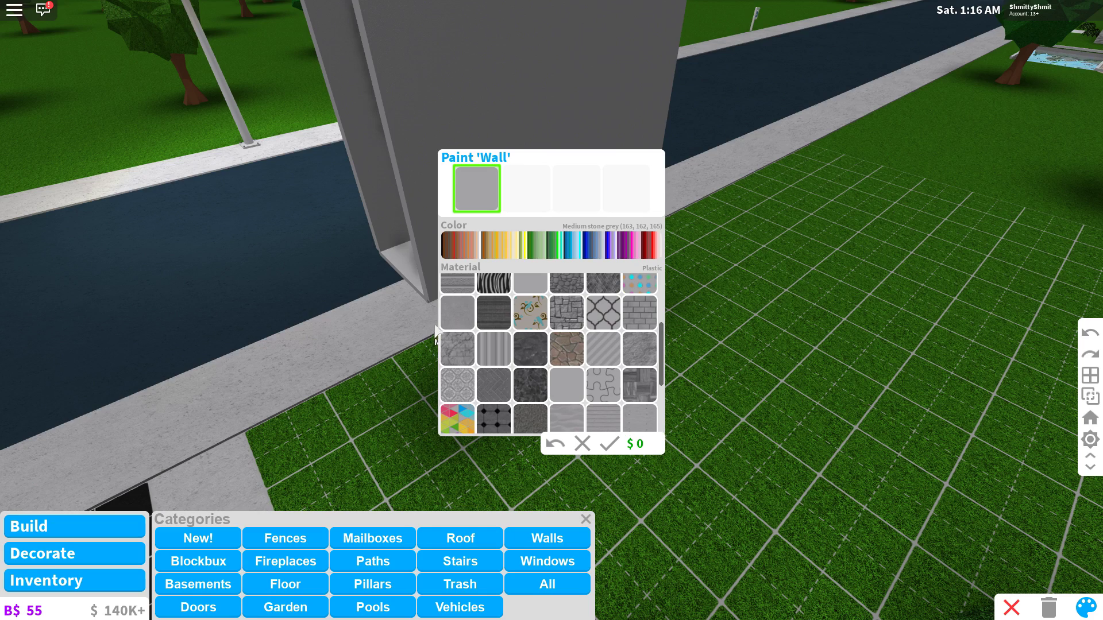
{"action": "left_click", "coordinate": [451, 310]}
{"action": "left_click", "coordinate": [610, 444]}
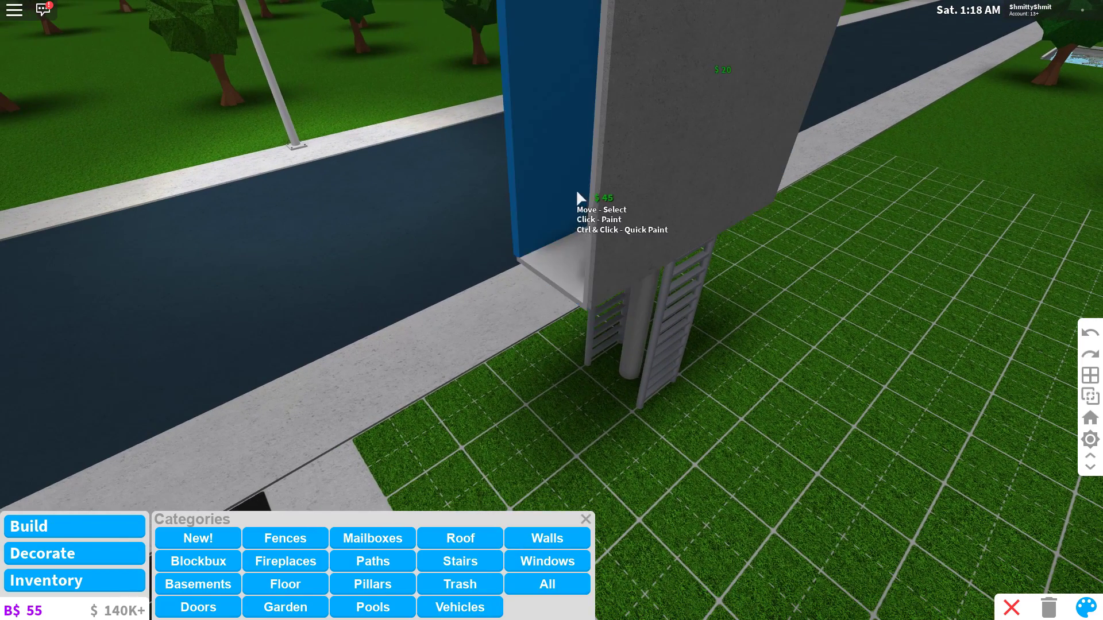
Paint the second wall and the billboard floor with Concrete
{"action": "left_click", "coordinate": [653, 165]}
{"action": "left_click", "coordinate": [684, 113]}
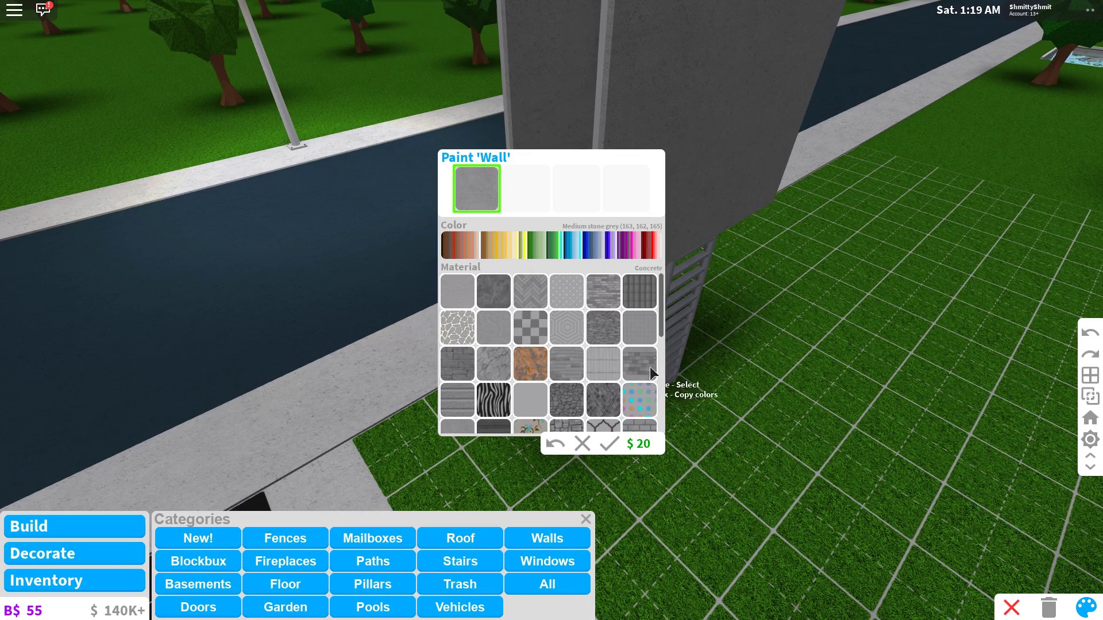
{"action": "left_click", "coordinate": [610, 444]}
{"action": "left_click", "coordinate": [667, 270]}
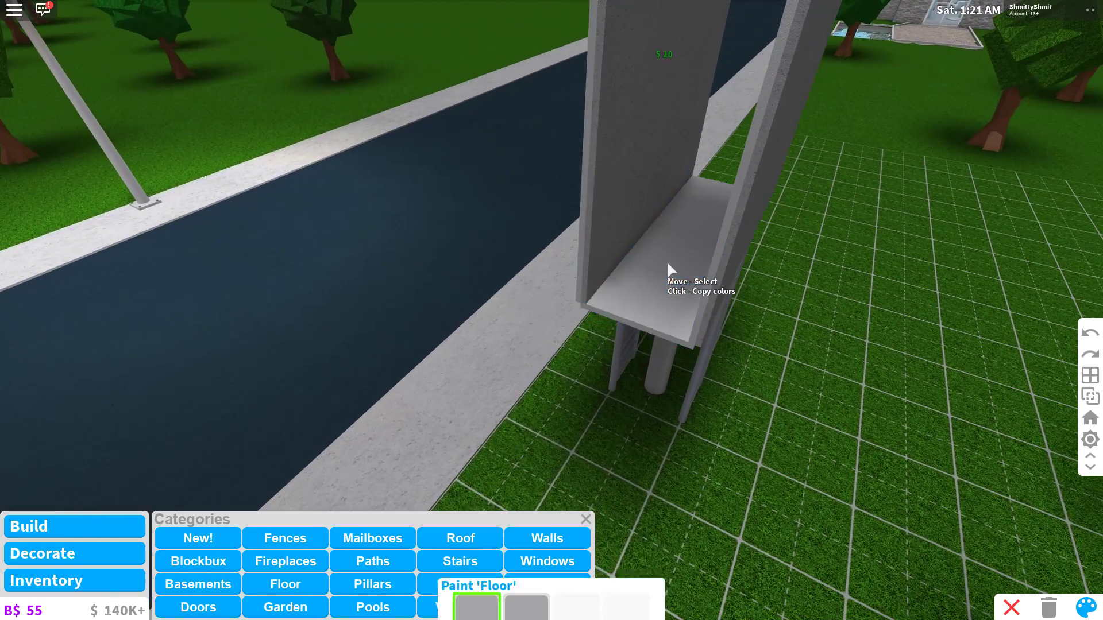
{"action": "left_click", "coordinate": [764, 167]}
{"action": "left_click", "coordinate": [609, 443]}
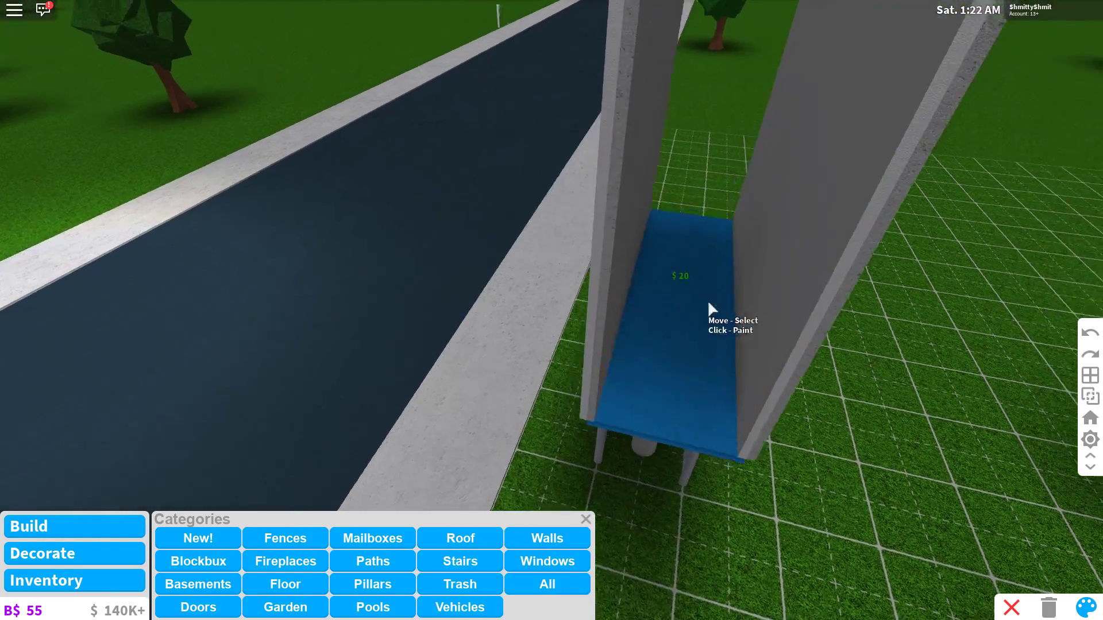
Browse Decorate > Decorations to find the $240 Plain Huge Painting
{"action": "scroll", "coordinate": [439, 491], "scroll_direction": "down", "scroll_amount": 5}
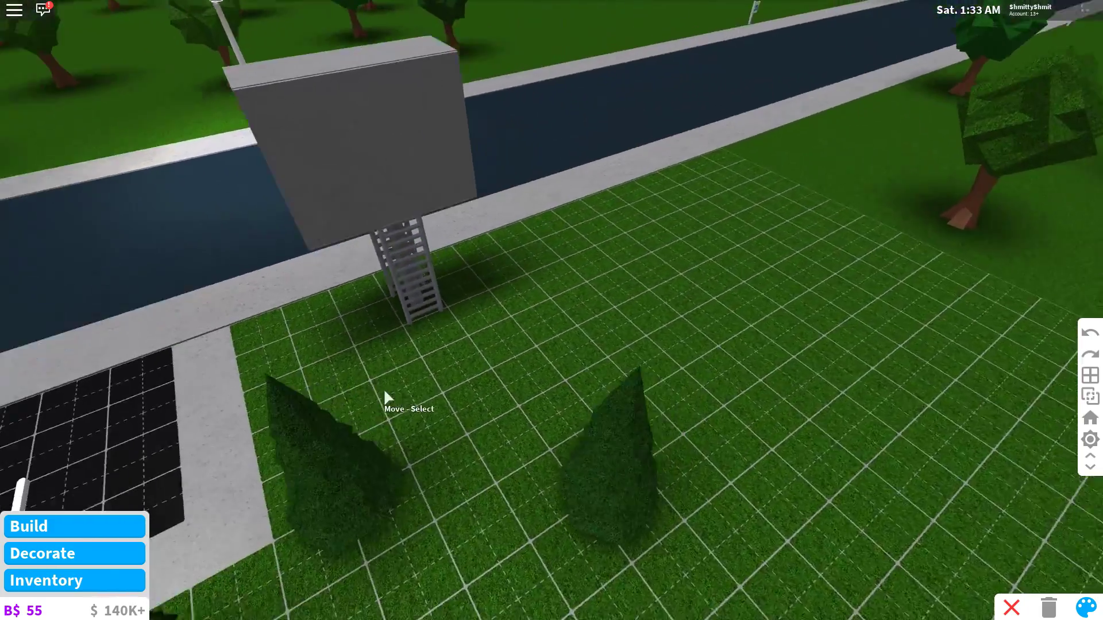
{"action": "scroll", "coordinate": [433, 394], "scroll_direction": "up", "scroll_amount": 3}
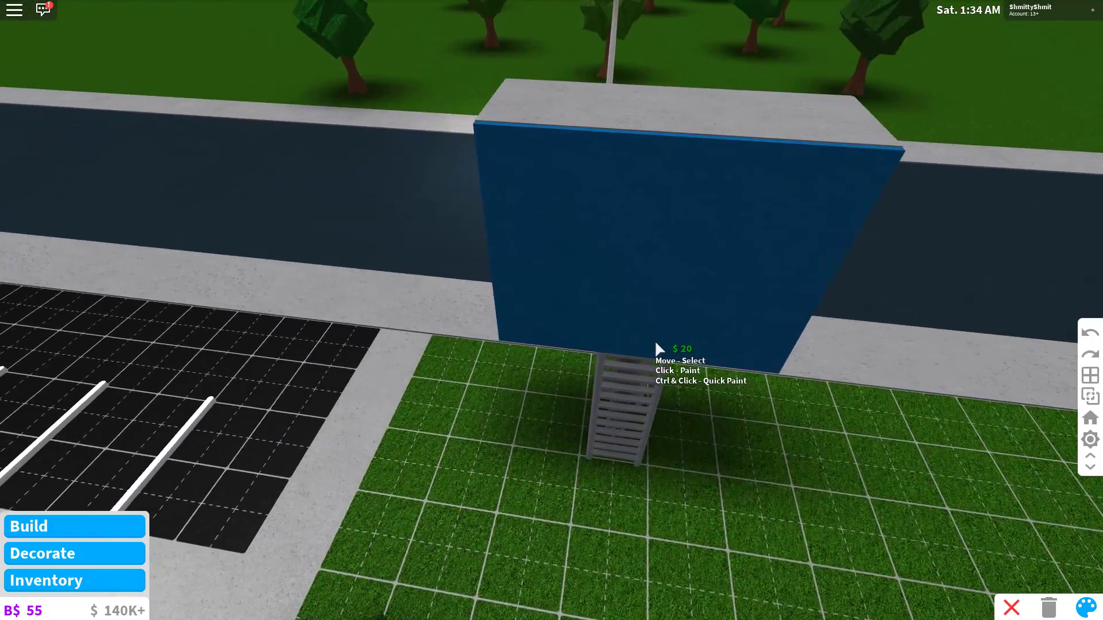
{"action": "scroll", "coordinate": [653, 339], "scroll_direction": "down", "scroll_amount": 4}
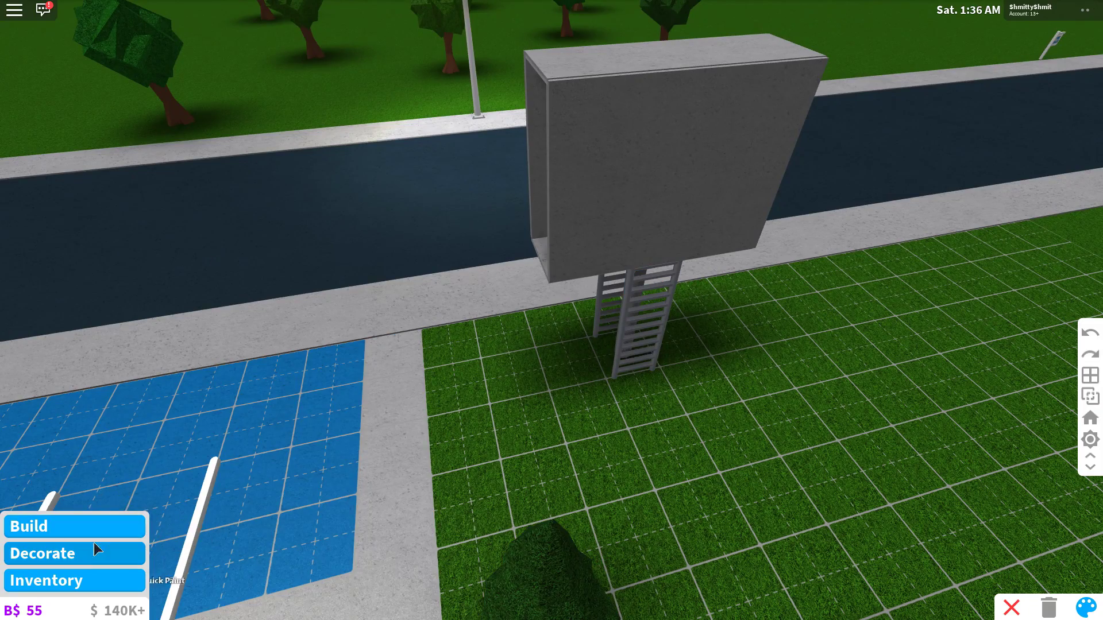
{"action": "left_click", "coordinate": [88, 549]}
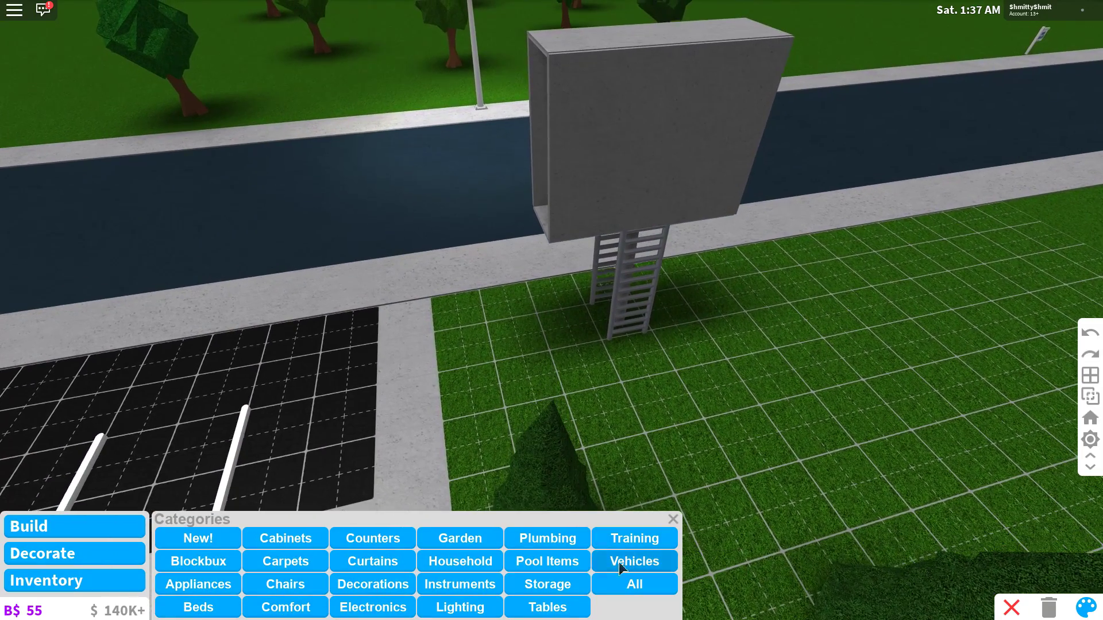
{"action": "left_click", "coordinate": [343, 584]}
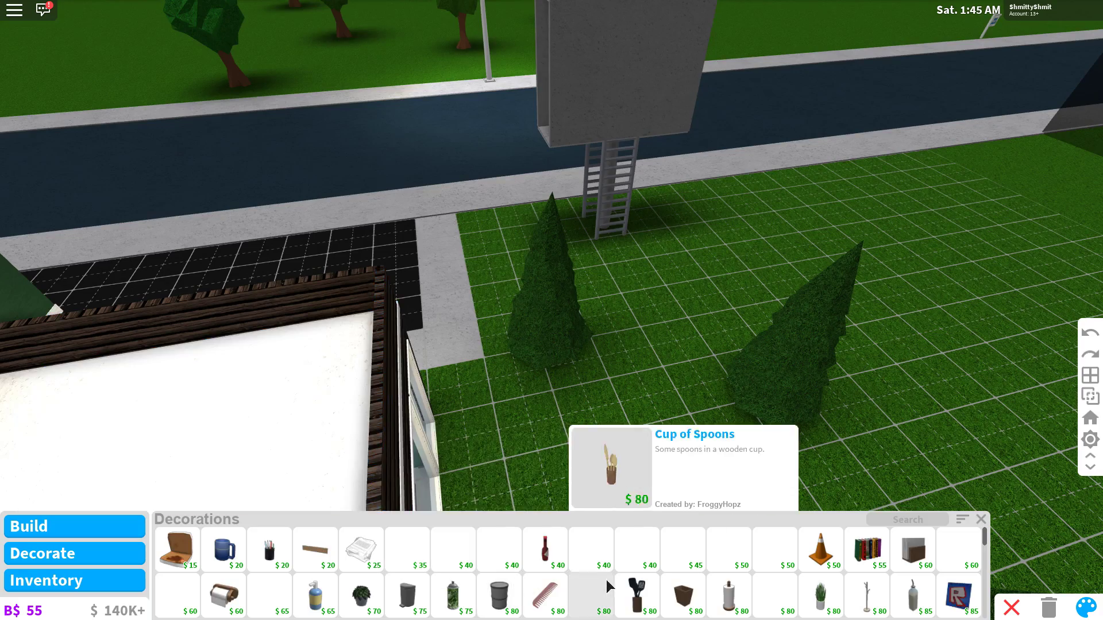
{"action": "scroll", "coordinate": [606, 575], "scroll_direction": "down", "scroll_amount": 5}
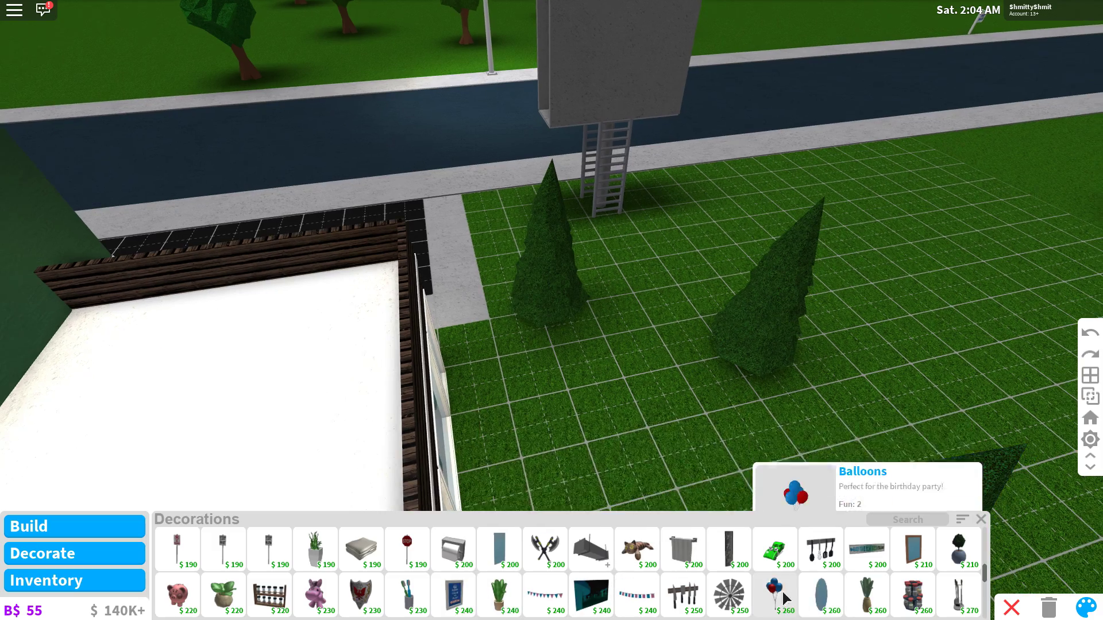
{"action": "scroll", "coordinate": [632, 586], "scroll_direction": "up", "scroll_amount": 3}
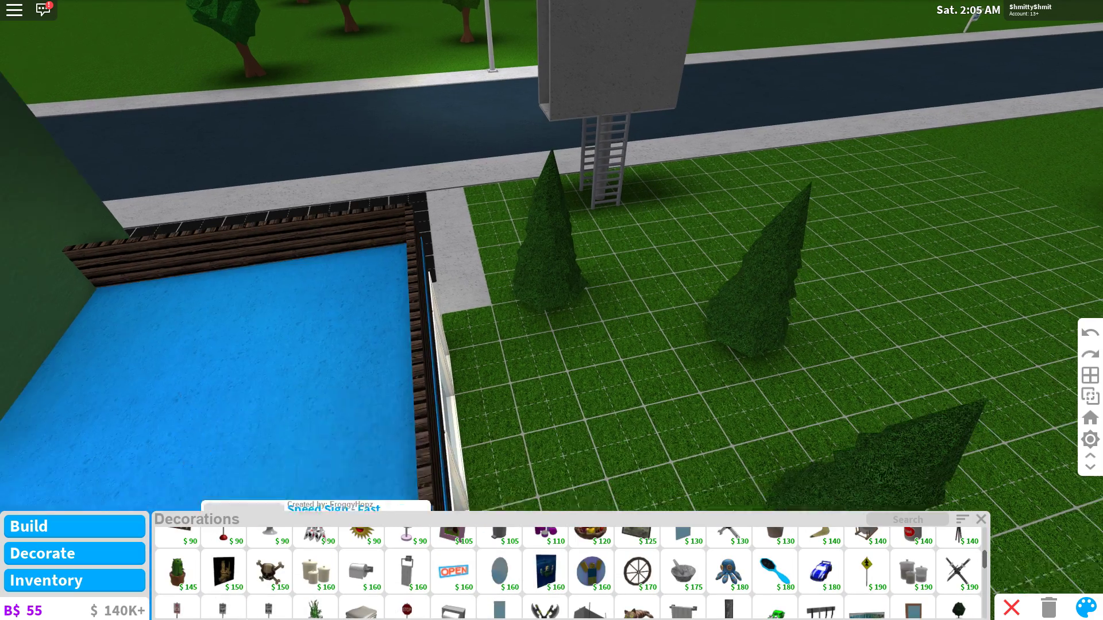
{"action": "scroll", "coordinate": [631, 586], "scroll_direction": "down", "scroll_amount": 3}
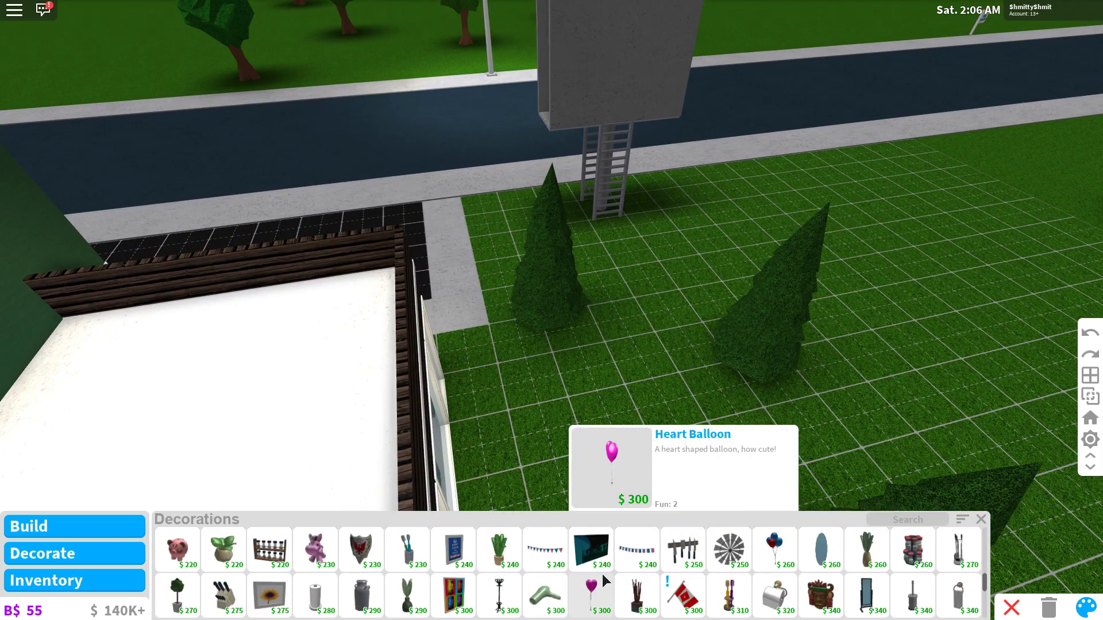
Select the Plain Huge Painting and position it on the billboard face using a finer grid
{"action": "left_click", "coordinate": [590, 571]}
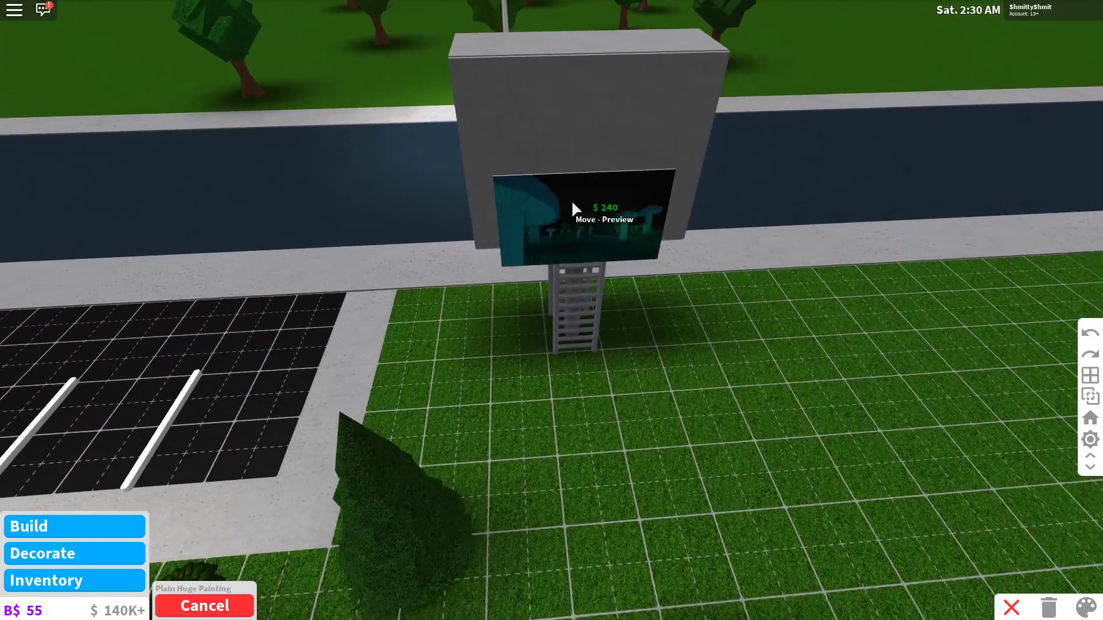
{"action": "scroll", "coordinate": [574, 196], "scroll_direction": "up", "scroll_amount": 2}
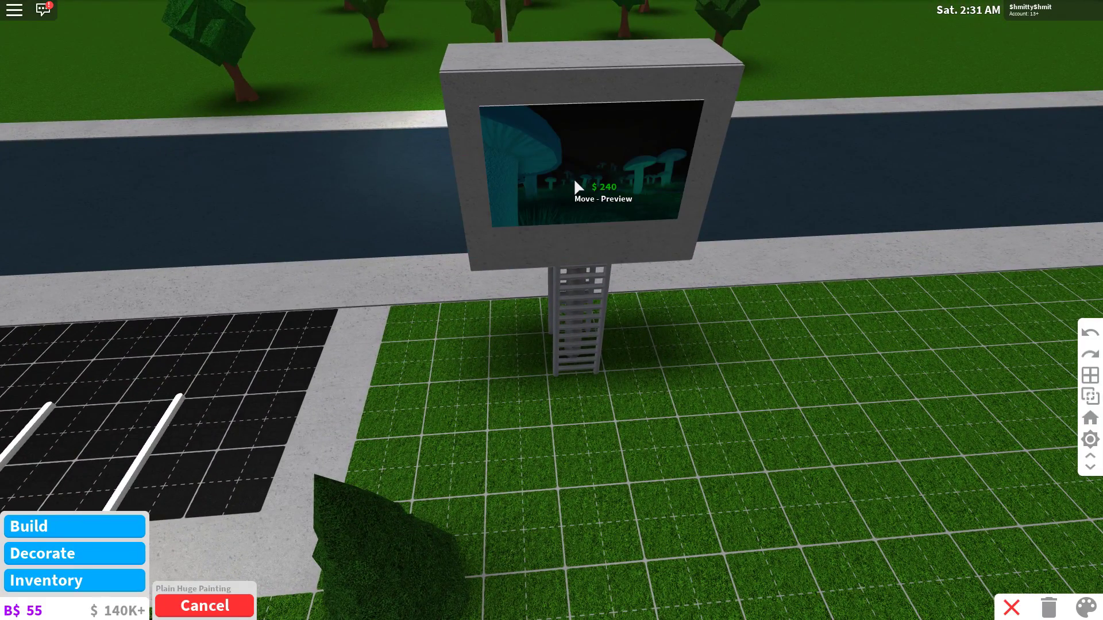
{"action": "key", "text": "Left"}
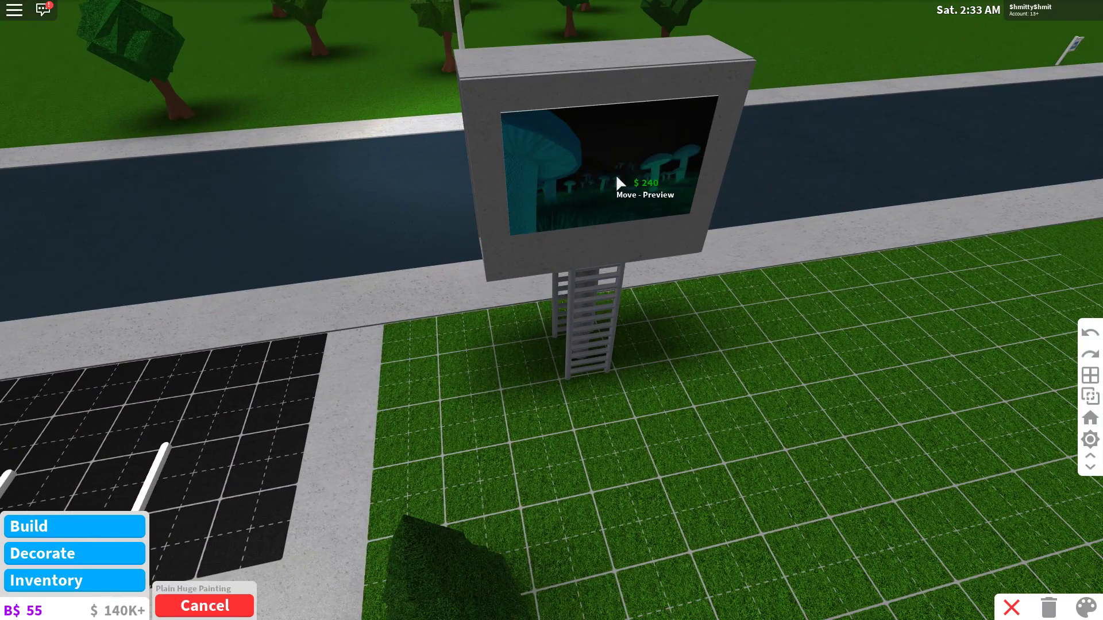
{"action": "key", "text": "Left"}
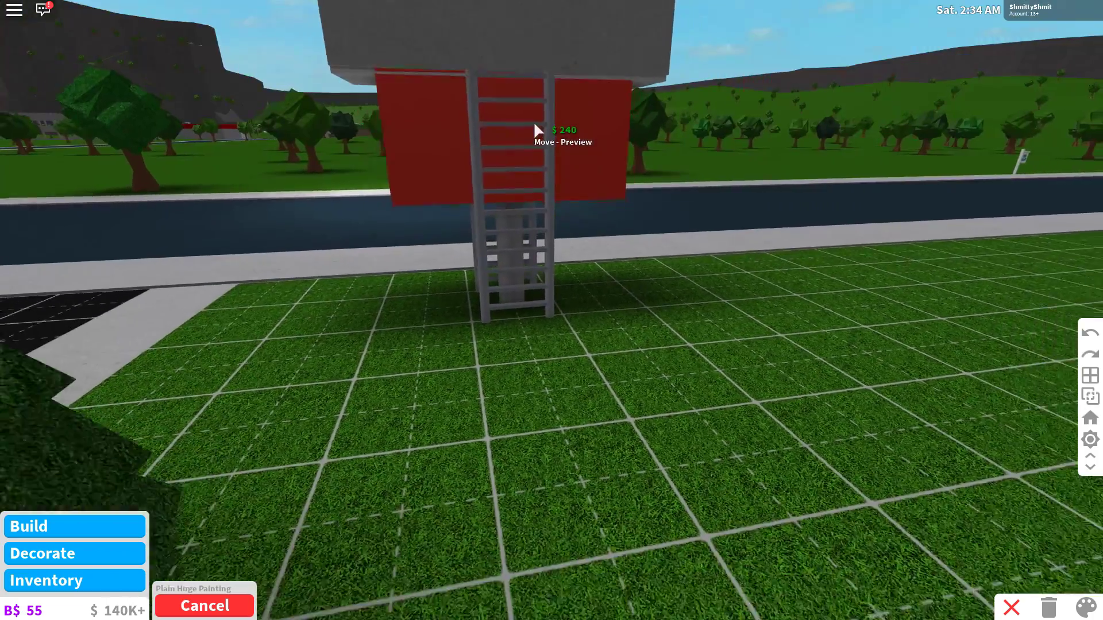
{"action": "key", "text": "Left"}
{"action": "scroll", "coordinate": [878, 387], "scroll_direction": "down", "scroll_amount": 5}
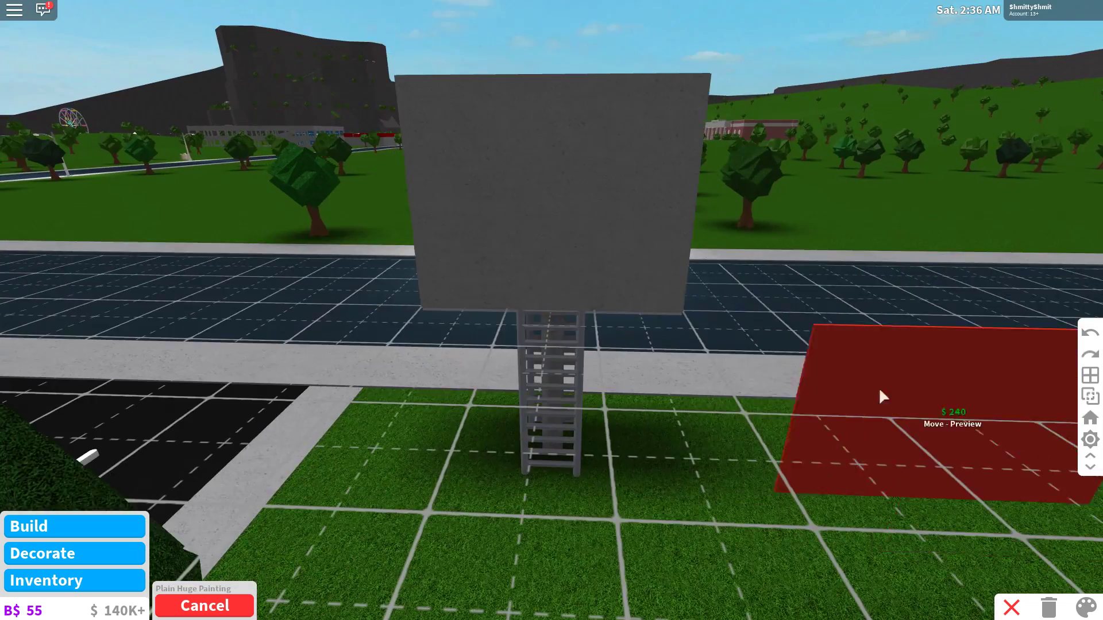
{"action": "left_click", "coordinate": [1085, 379]}
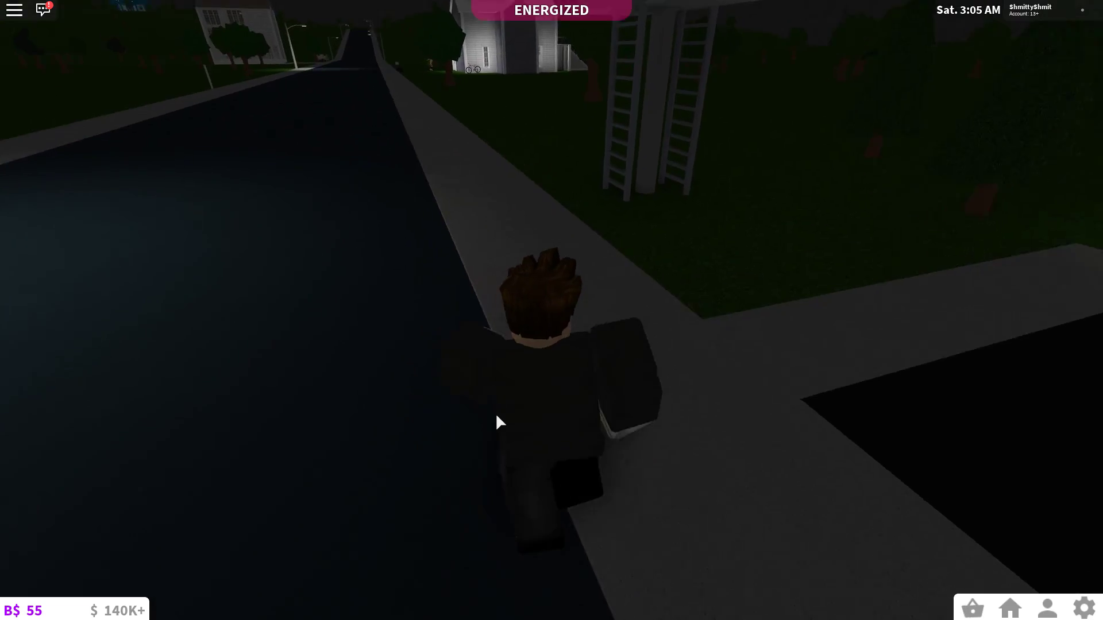
Walk to the billboard ladder and climb up to the painting
{"action": "key", "text": "w"}
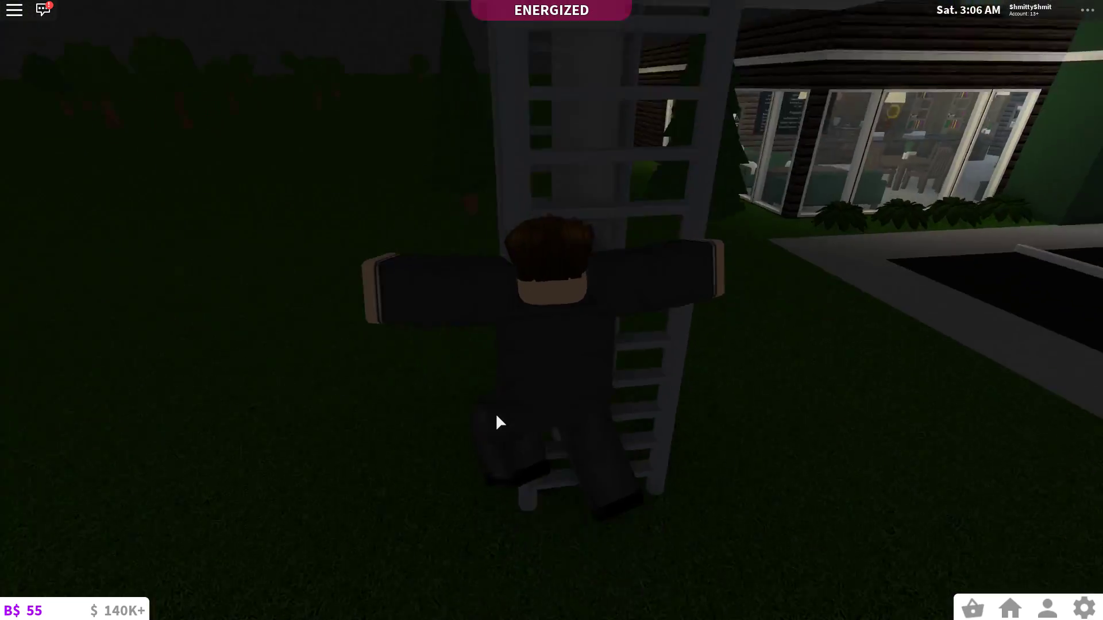
{"action": "key", "text": "w"}
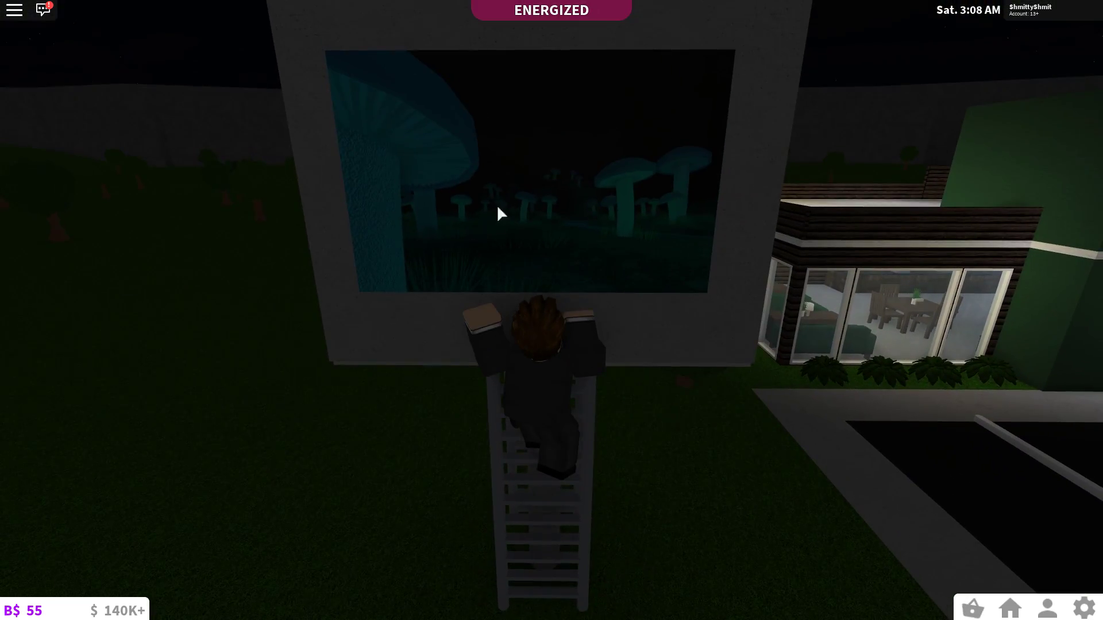
{"action": "key", "text": "s"}
{"action": "key", "text": "w"}
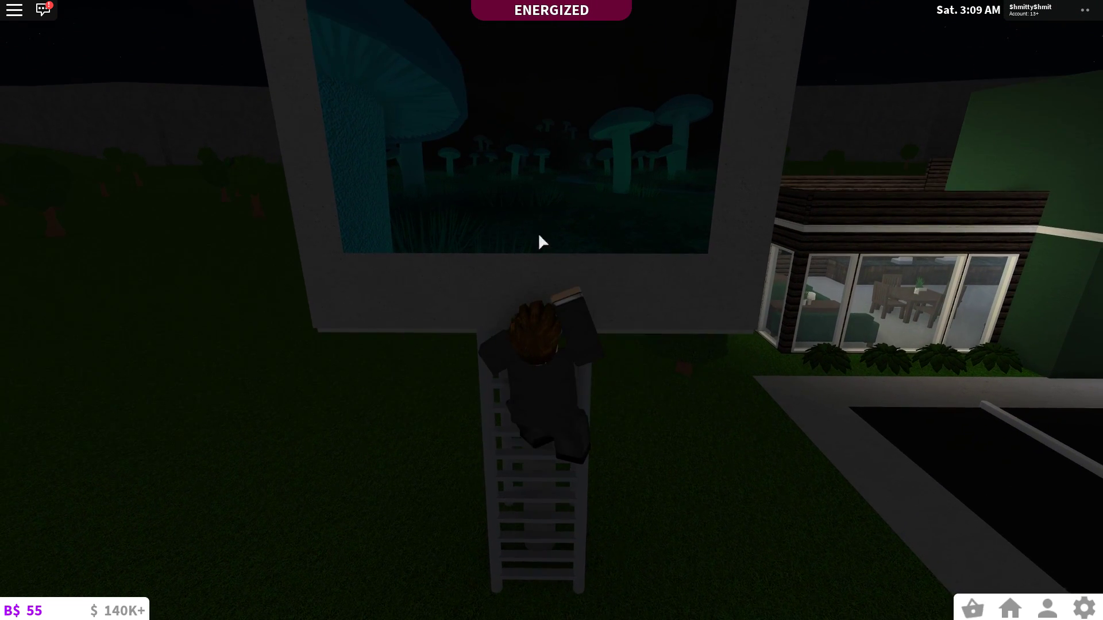
Search 'blox' in the picture chooser and set the StarBlox Coffee logo on the painting
{"action": "left_click", "coordinate": [526, 181]}
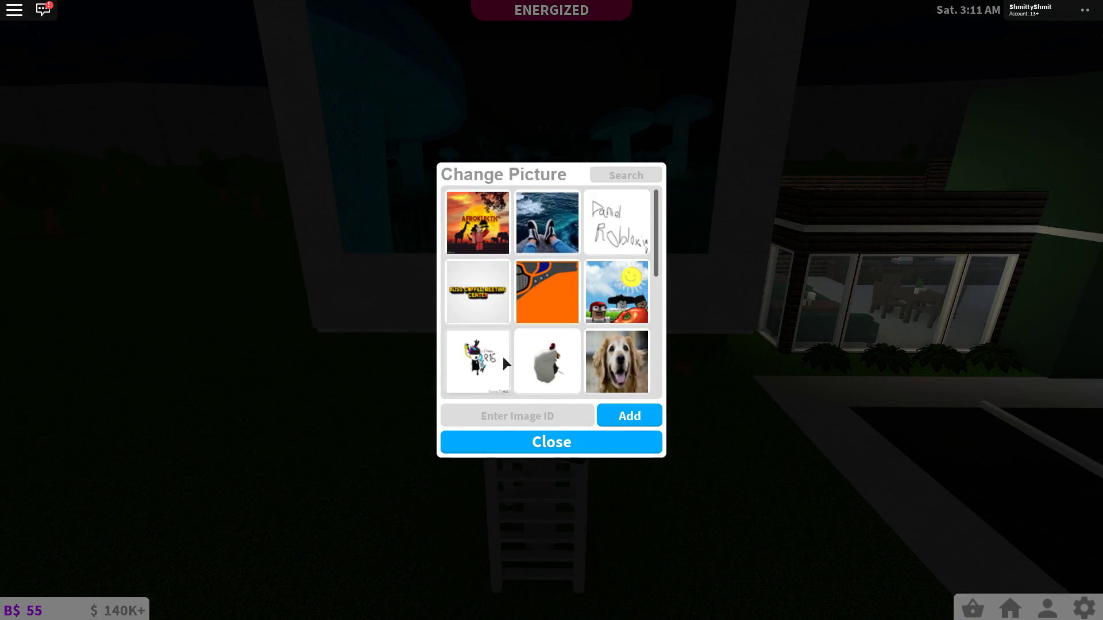
{"action": "left_click", "coordinate": [618, 178]}
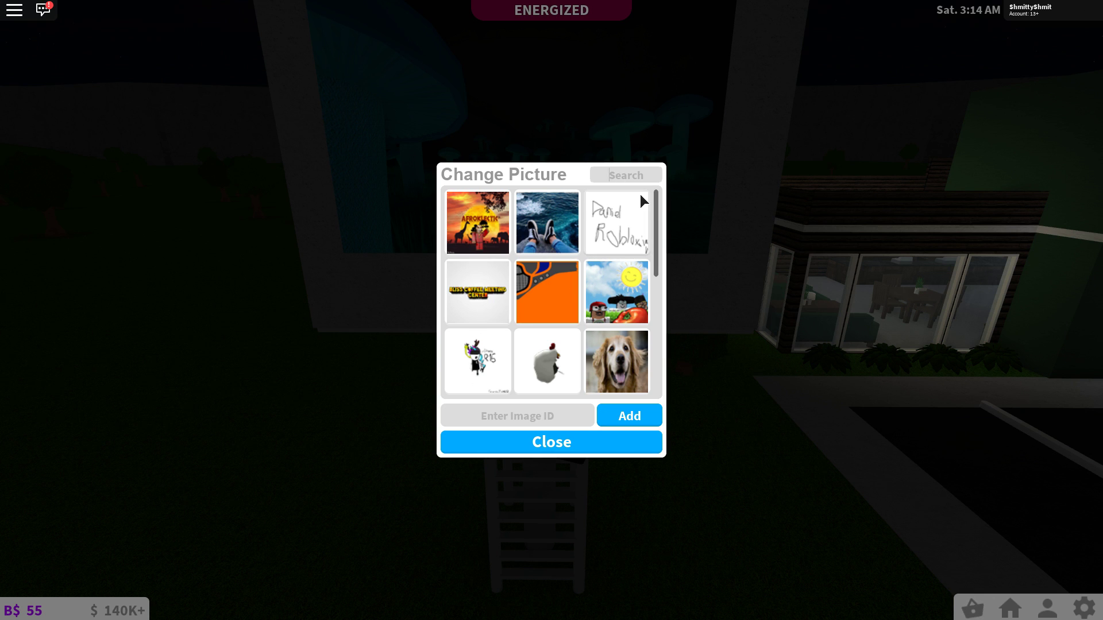
{"action": "type", "text": "starblox"}
{"action": "left_click", "coordinate": [542, 223]}
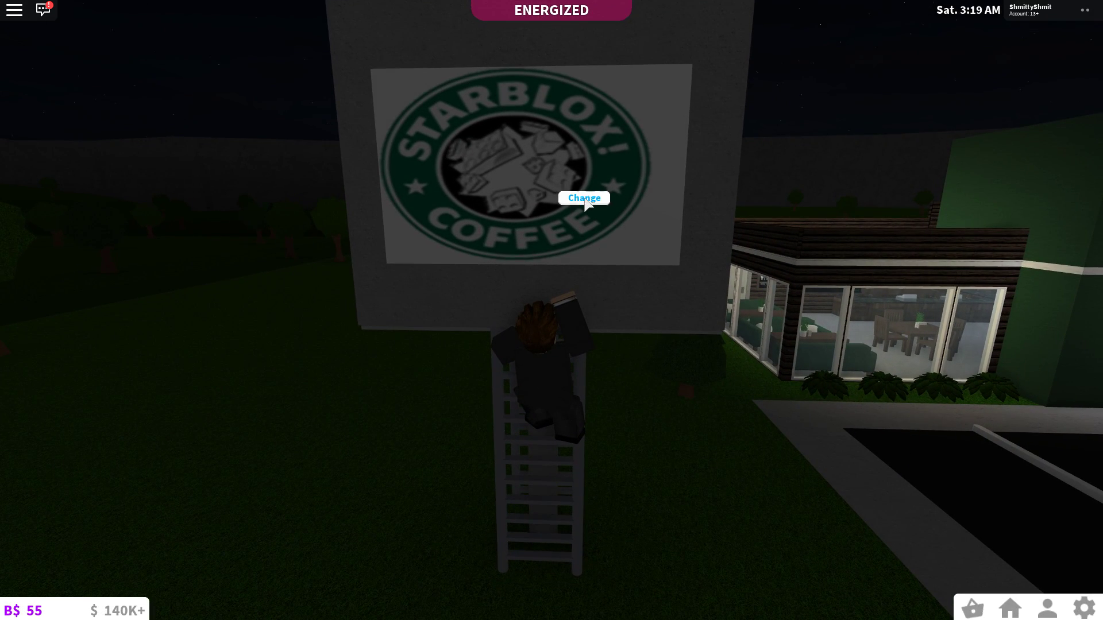
{"action": "left_click", "coordinate": [584, 199]}
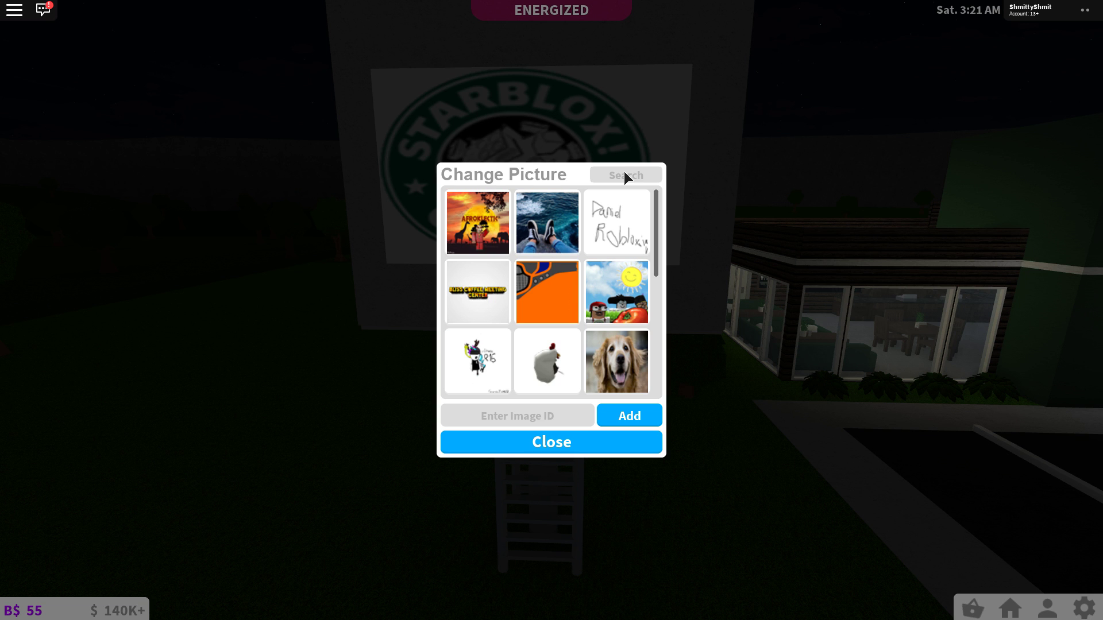
{"action": "left_click", "coordinate": [595, 443]}
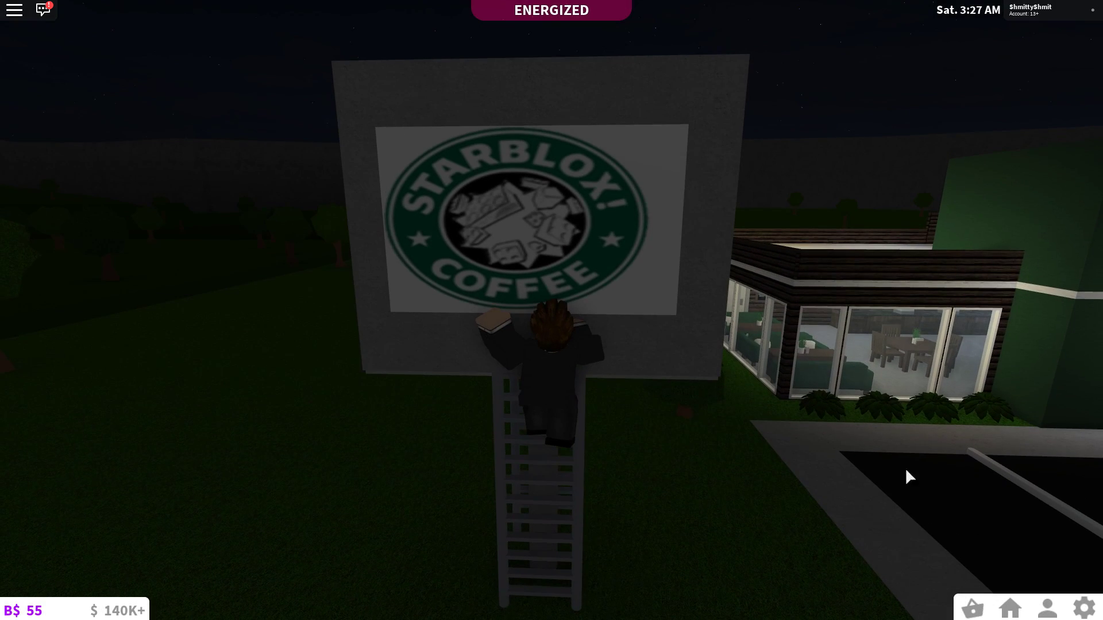
{"action": "key", "text": "s"}
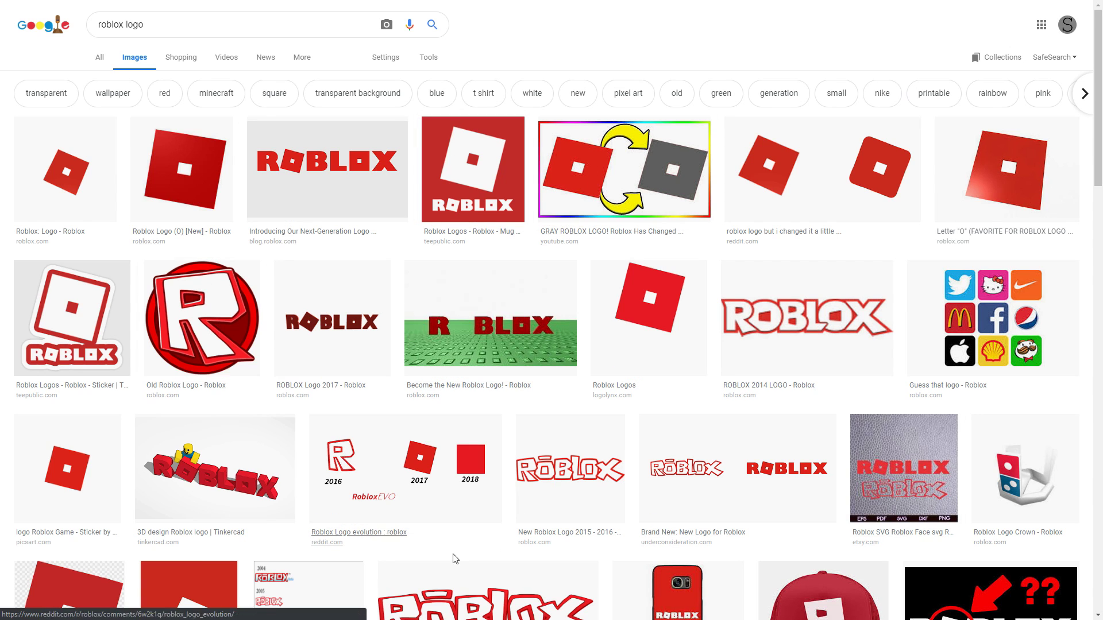
Open the 'Meaning Roblox logo' preview of the red ROBLOX banner and right-click the image
{"action": "scroll", "coordinate": [402, 402], "scroll_direction": "down", "scroll_amount": 4}
{"action": "scroll", "coordinate": [360, 389], "scroll_direction": "up", "scroll_amount": 4}
{"action": "scroll", "coordinate": [360, 390], "scroll_direction": "down", "scroll_amount": 6}
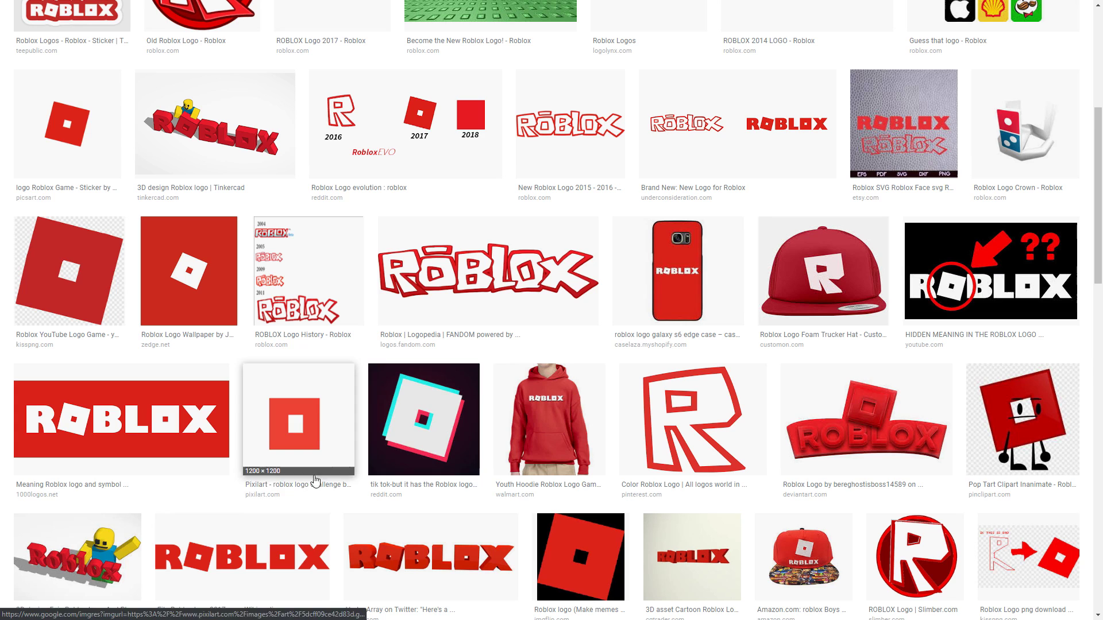
{"action": "left_click", "coordinate": [154, 440]}
{"action": "scroll", "coordinate": [403, 443], "scroll_direction": "up", "scroll_amount": 8}
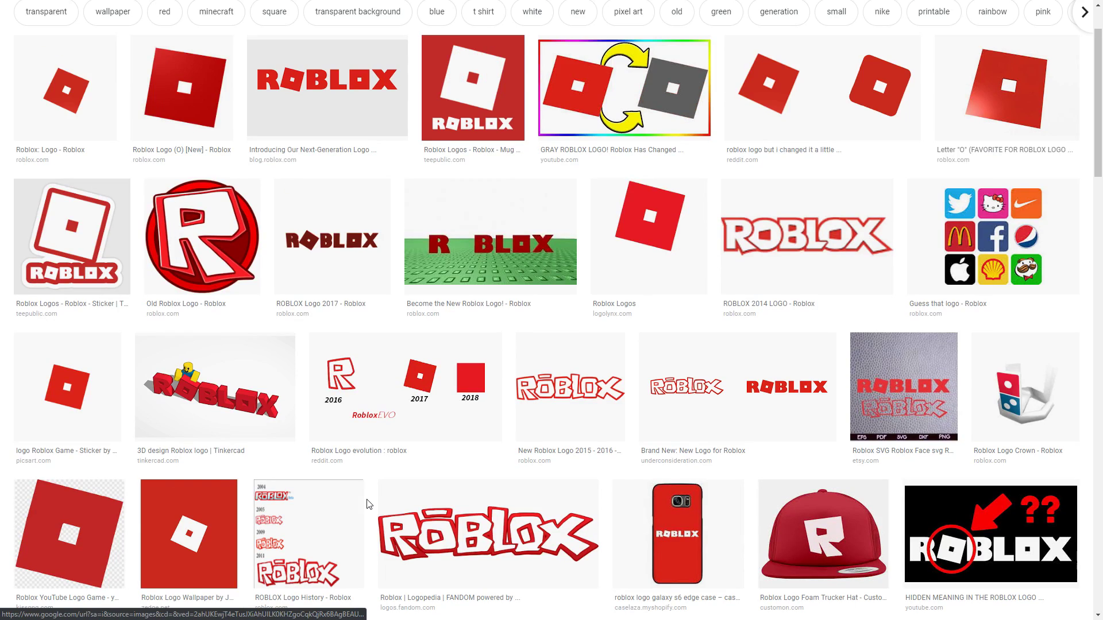
{"action": "scroll", "coordinate": [402, 443], "scroll_direction": "down", "scroll_amount": 6}
{"action": "right_click", "coordinate": [348, 328]}
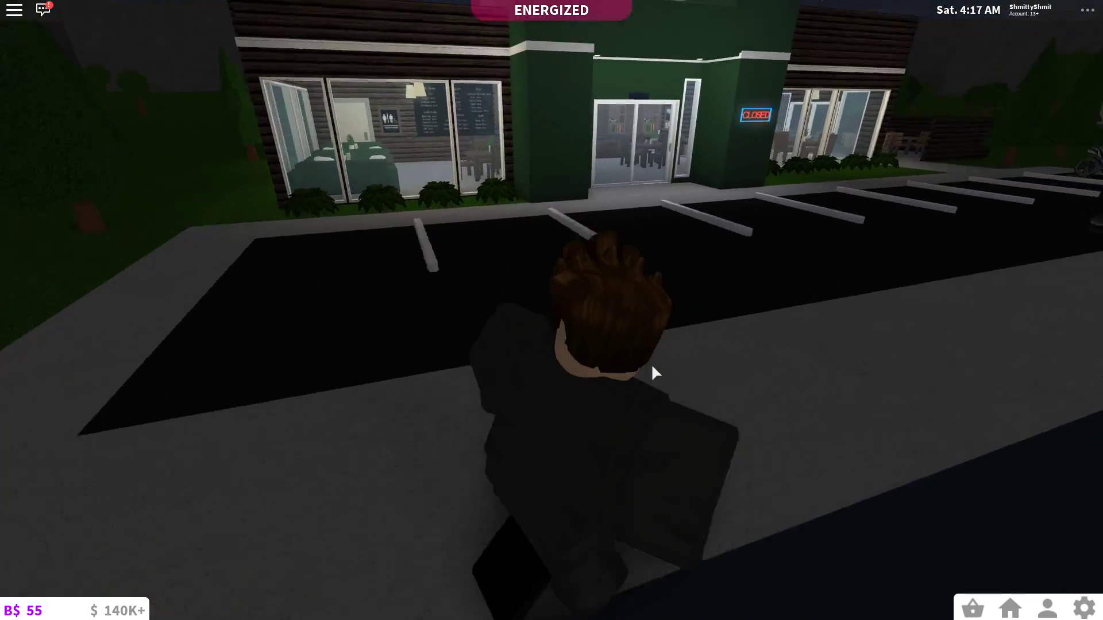
Walk across the café patio to the grass and jump back over its low wall
{"action": "scroll", "coordinate": [654, 373], "scroll_direction": "up", "scroll_amount": 5}
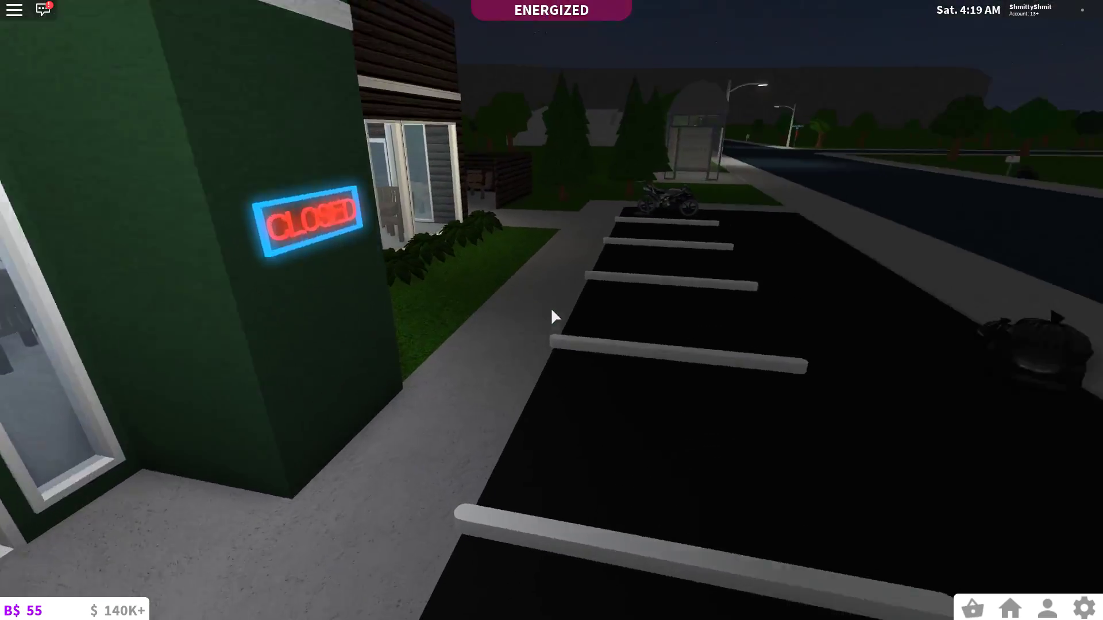
{"action": "scroll", "coordinate": [550, 308], "scroll_direction": "down", "scroll_amount": 5}
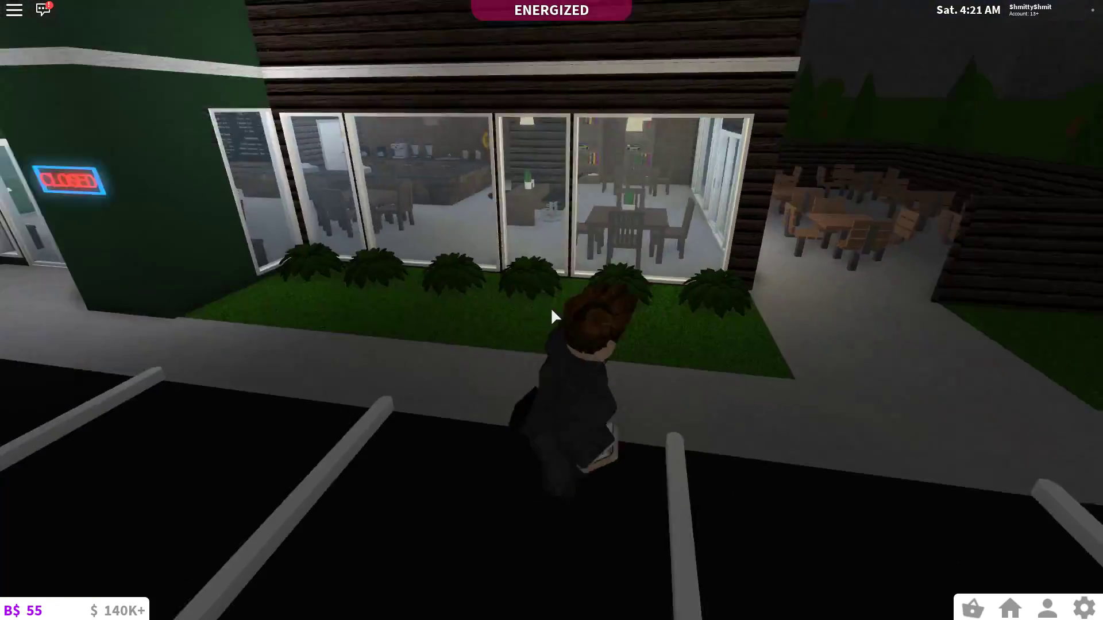
{"action": "key", "text": "w"}
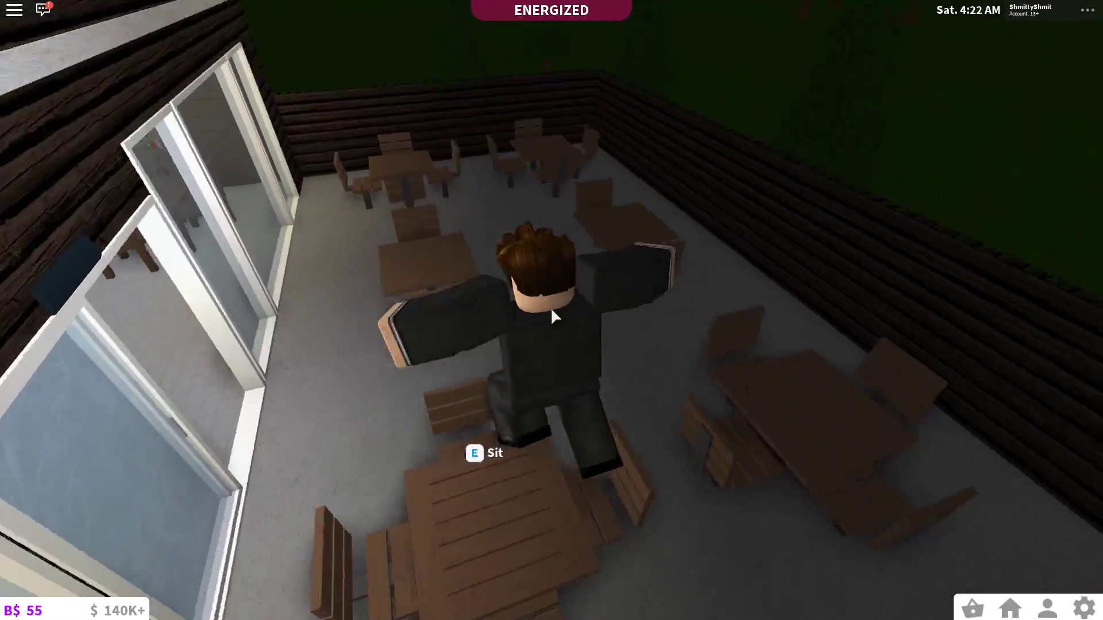
{"action": "key", "text": "w"}
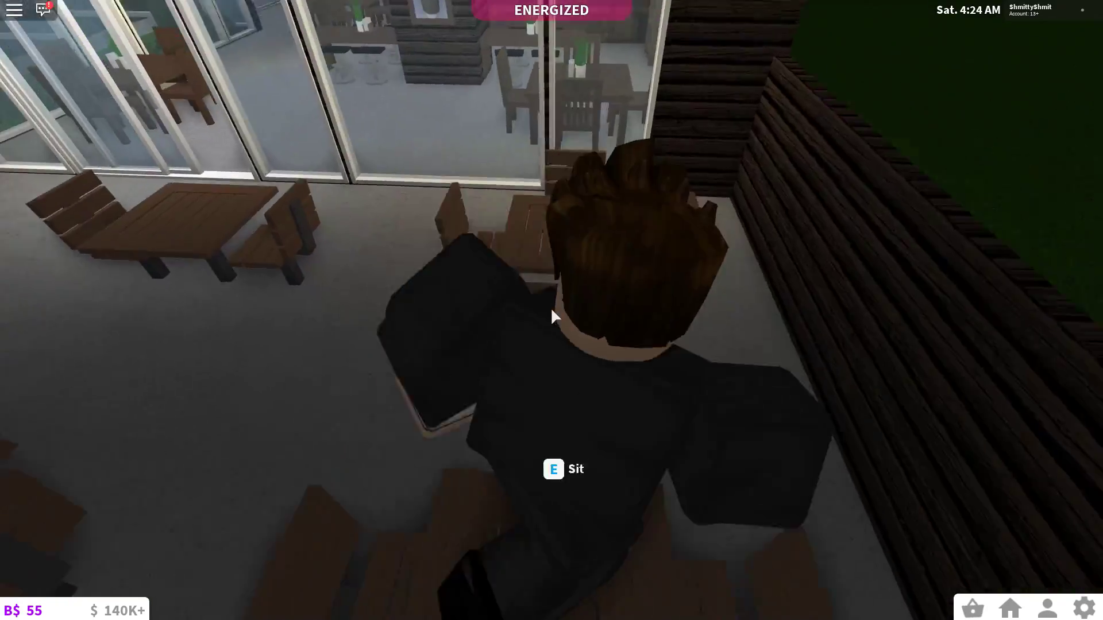
{"action": "key", "text": "w"}
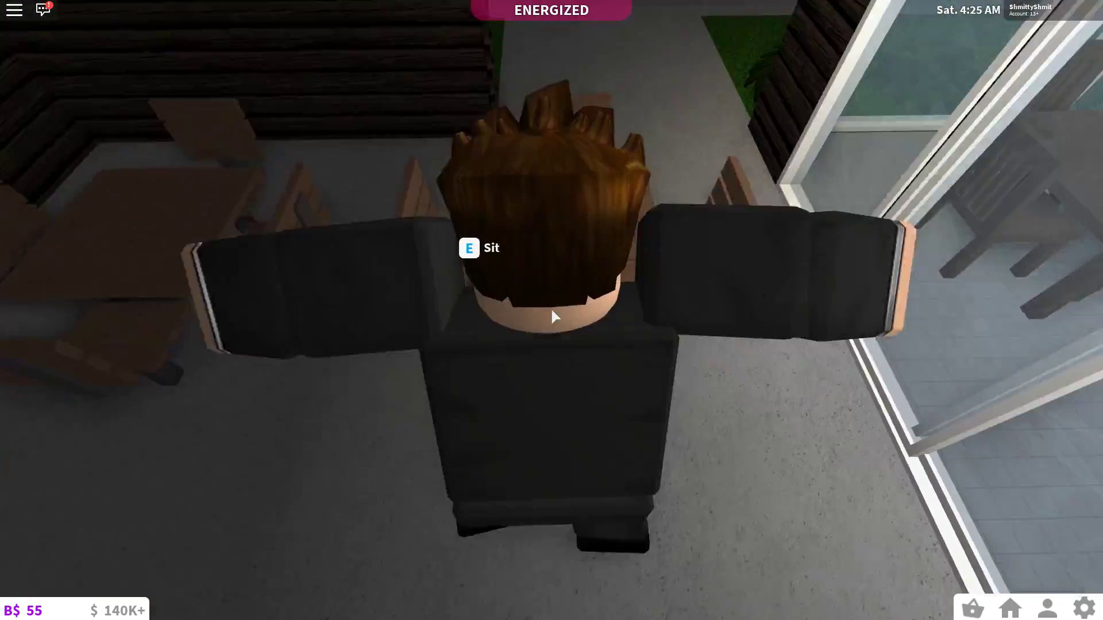
{"action": "key", "text": "w"}
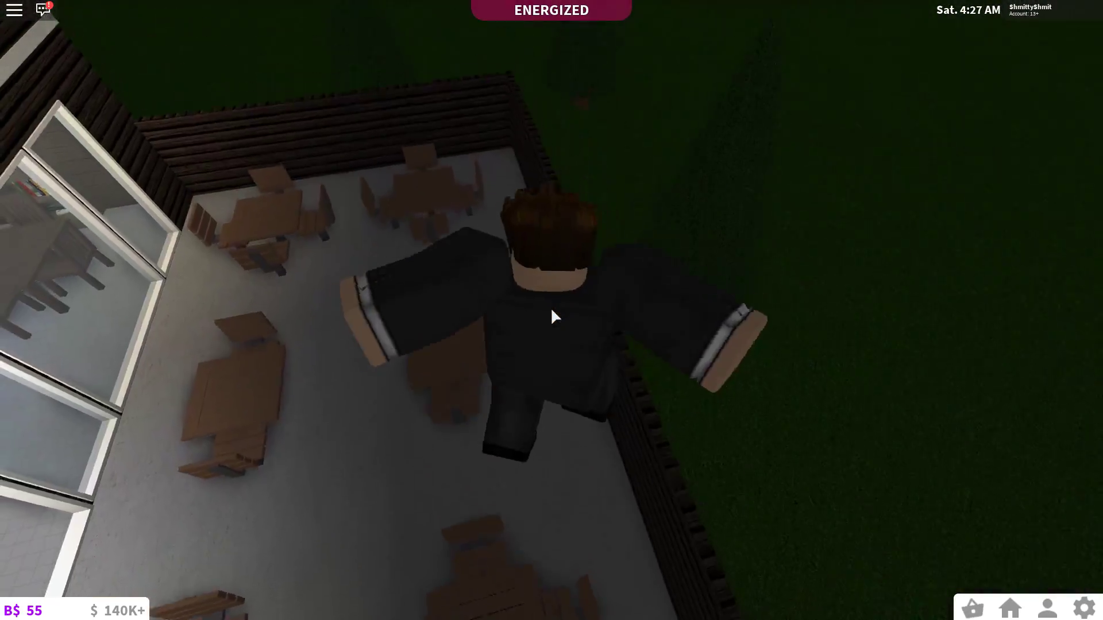
{"action": "key", "text": "w"}
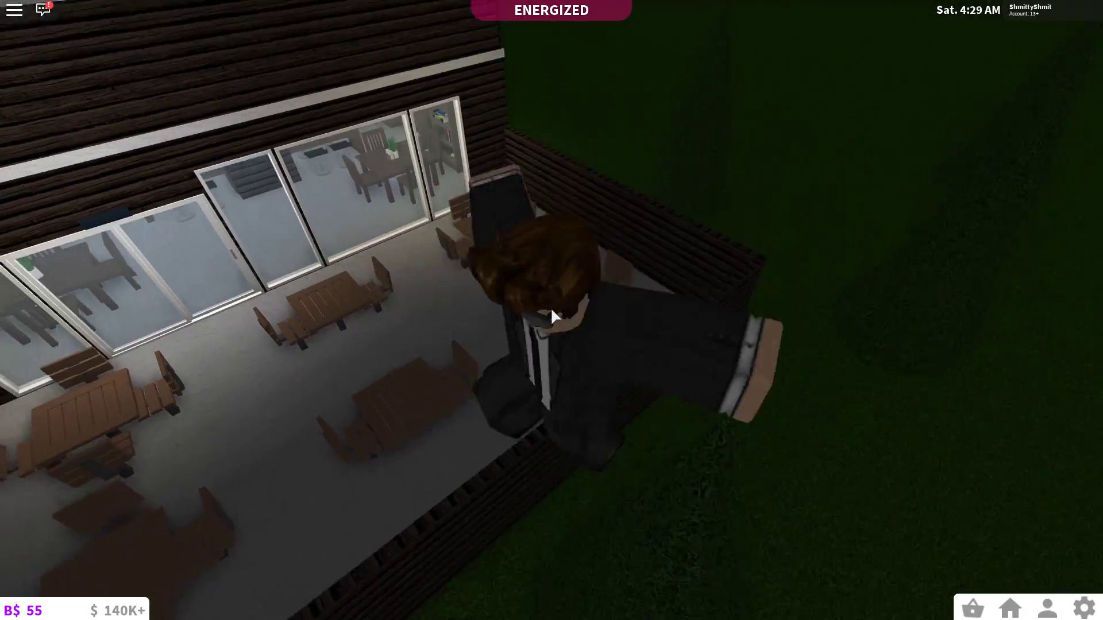
{"action": "key", "text": "w"}
{"action": "key", "text": "space"}
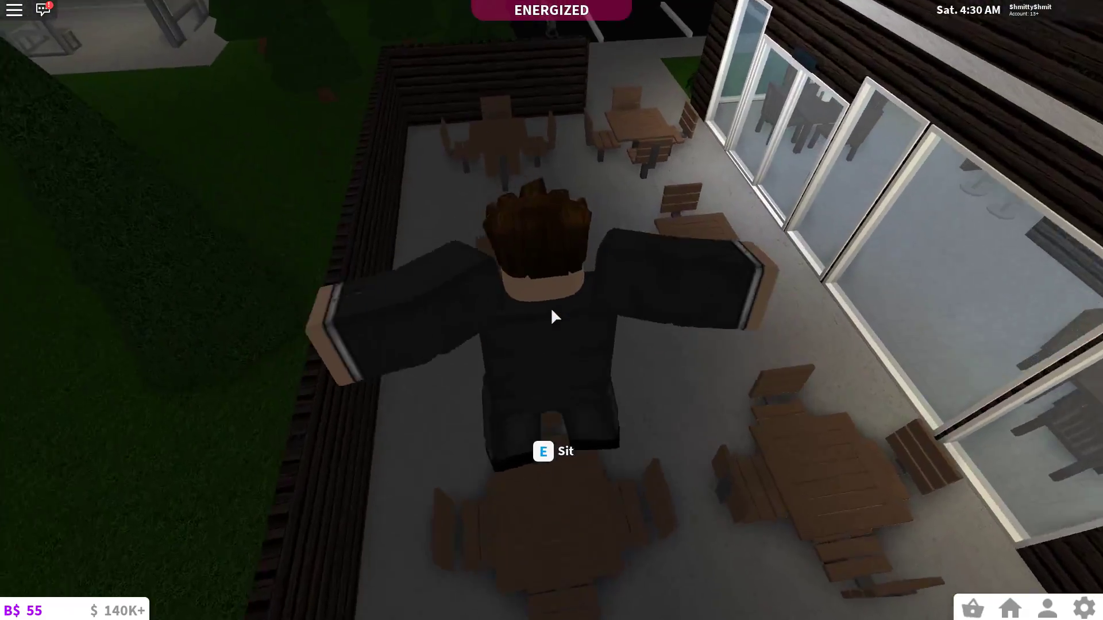
Cross the parking lot to the sidewalk beside the Starbloxi Coffee billboard
{"action": "key", "text": "s"}
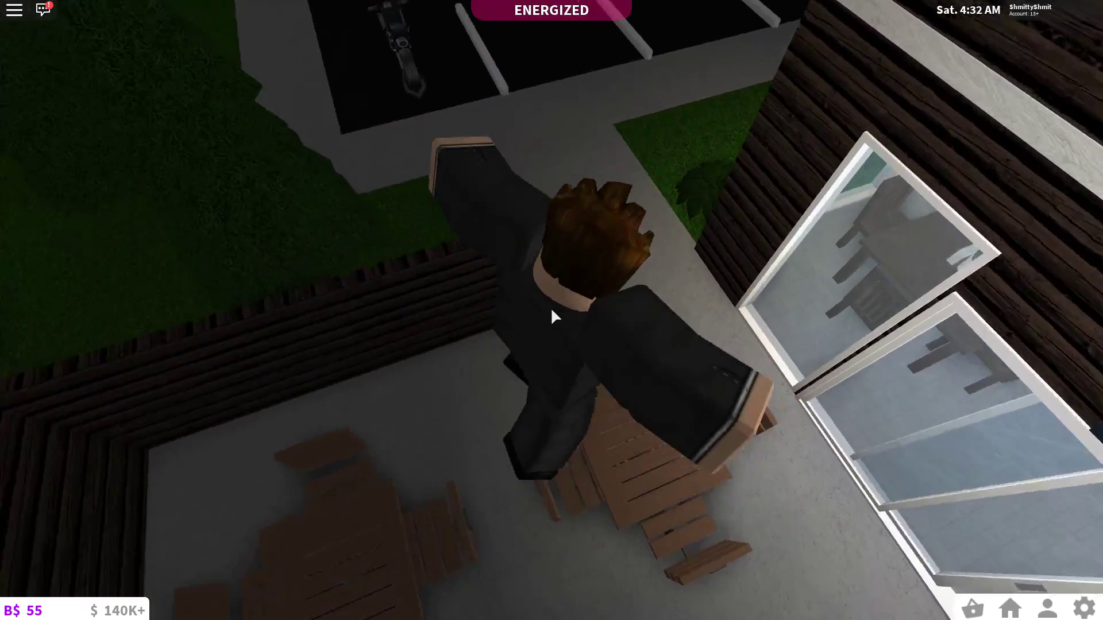
{"action": "key", "text": "w"}
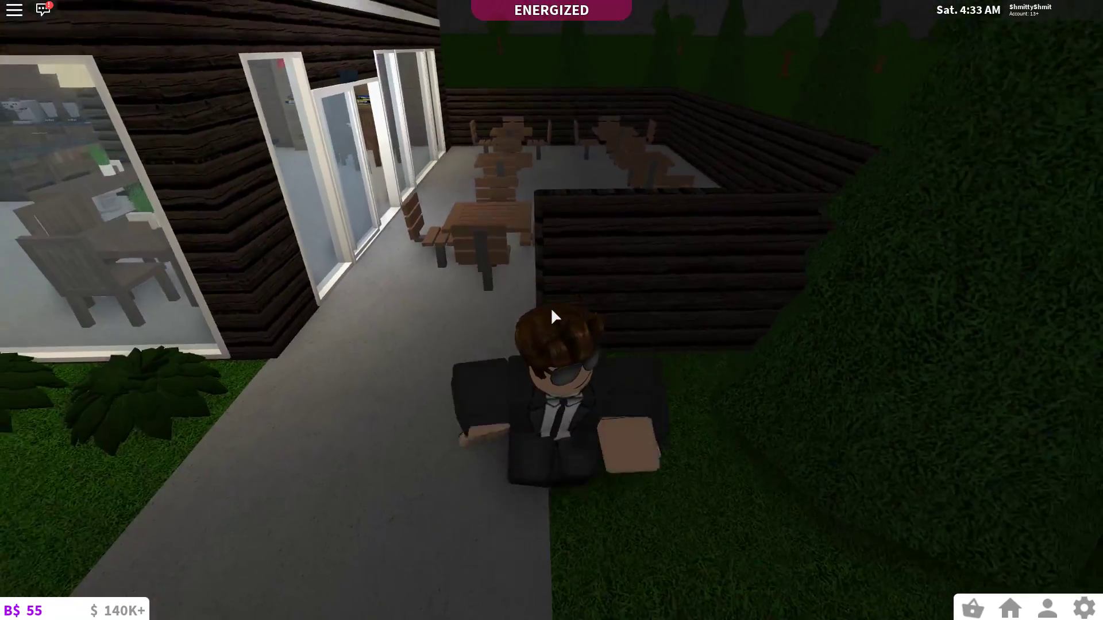
{"action": "key", "text": "w"}
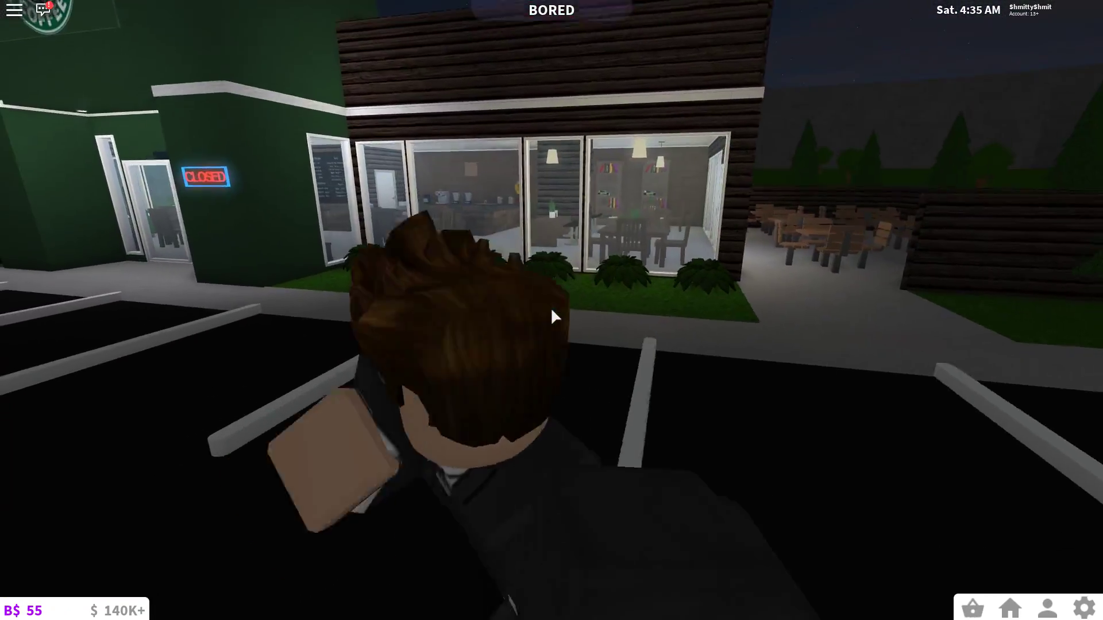
{"action": "key", "text": "w"}
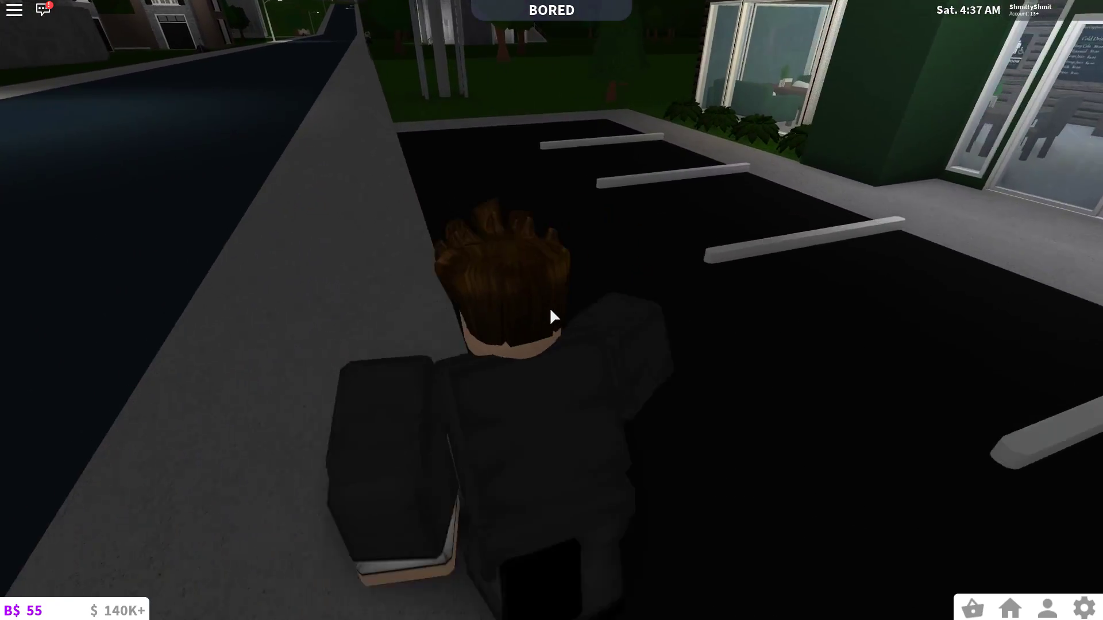
{"action": "key", "text": "w"}
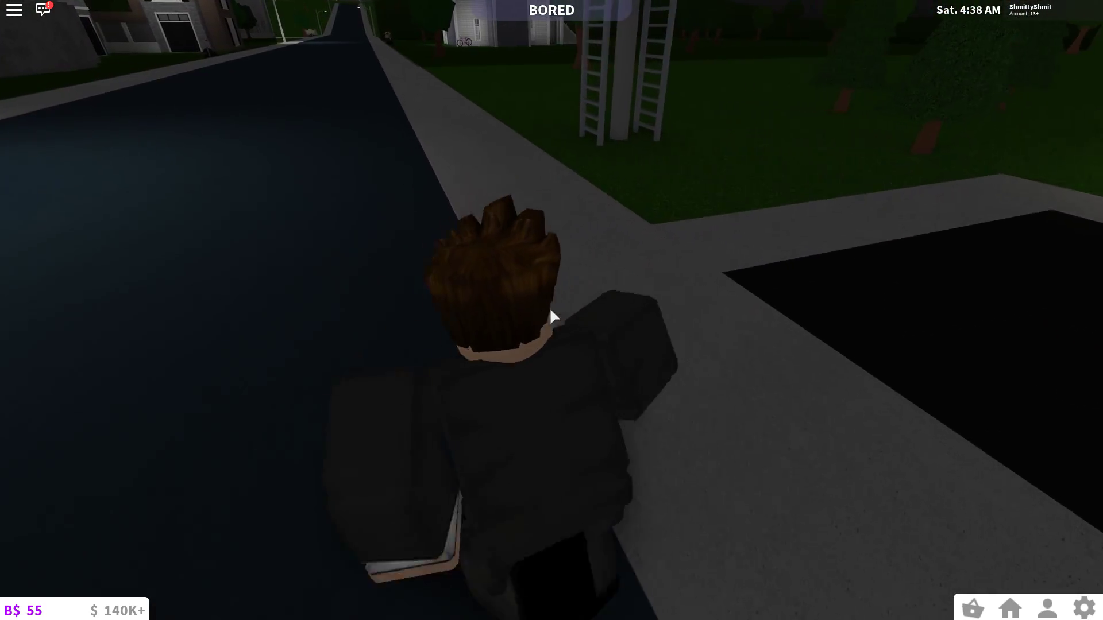
{"action": "key", "text": "s"}
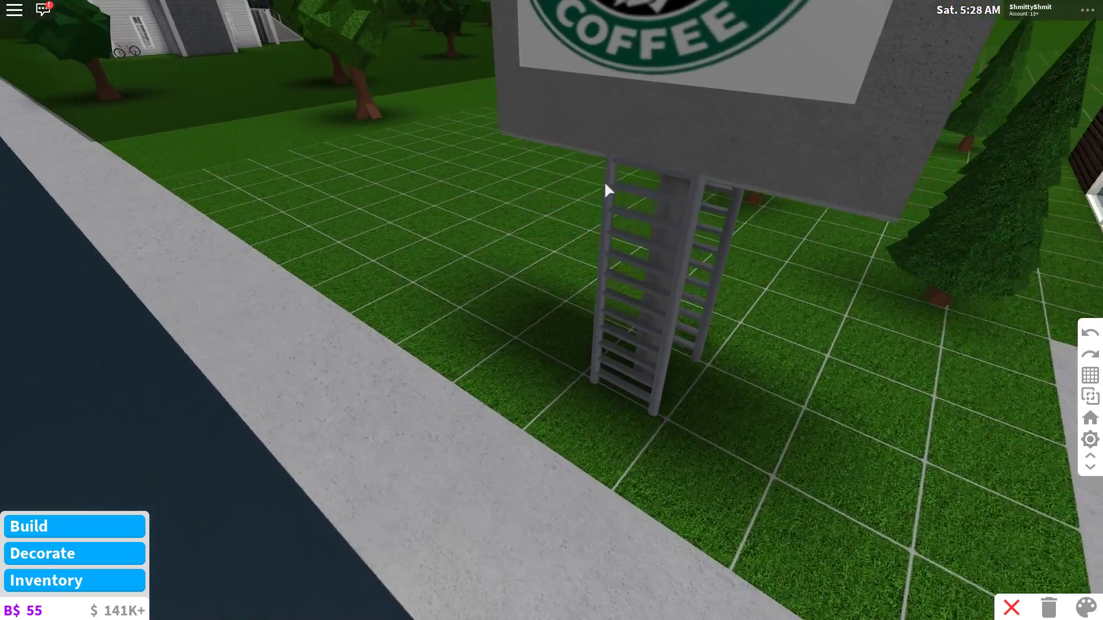
{"action": "key", "text": "w"}
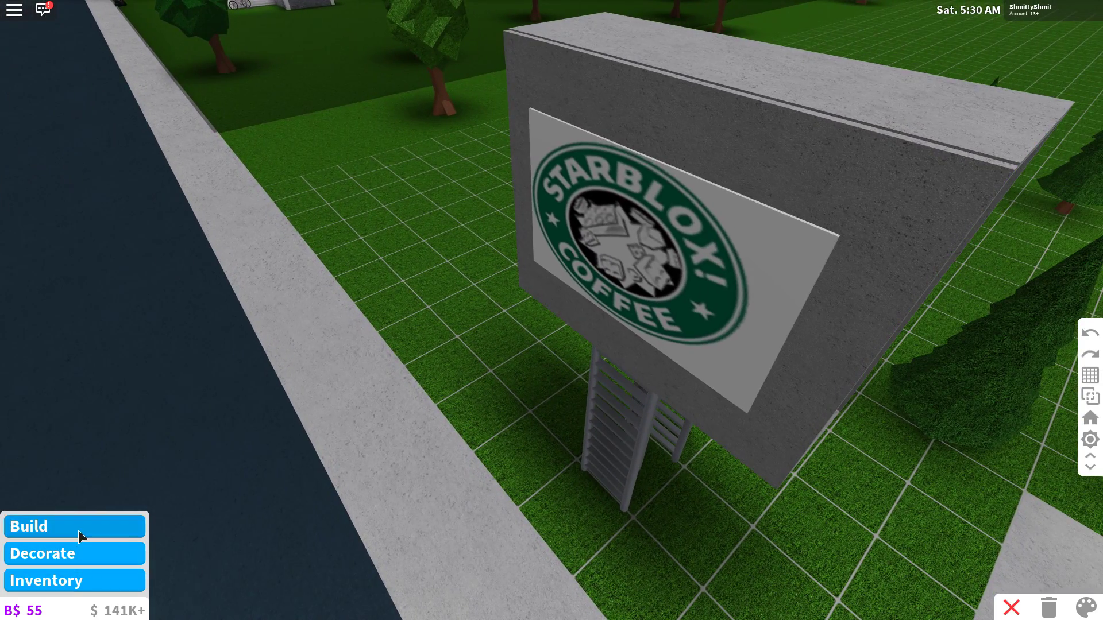
Bring up the Decorations category beside the sign and scroll toward the Plain Large Painting
{"action": "key", "text": "a"}
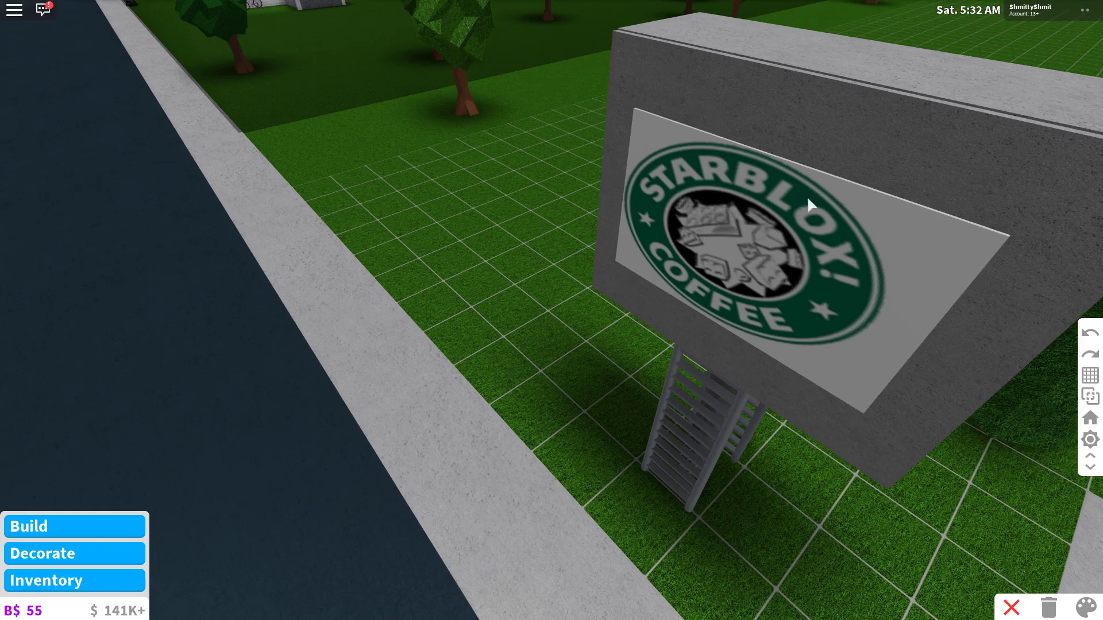
{"action": "key", "text": "a"}
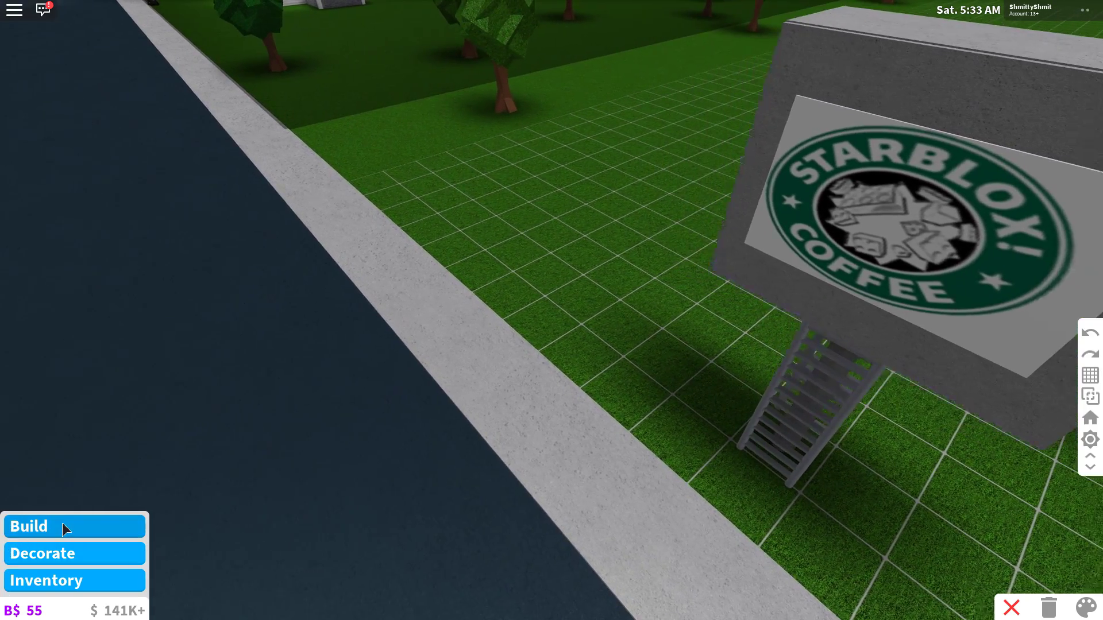
{"action": "left_click", "coordinate": [89, 557]}
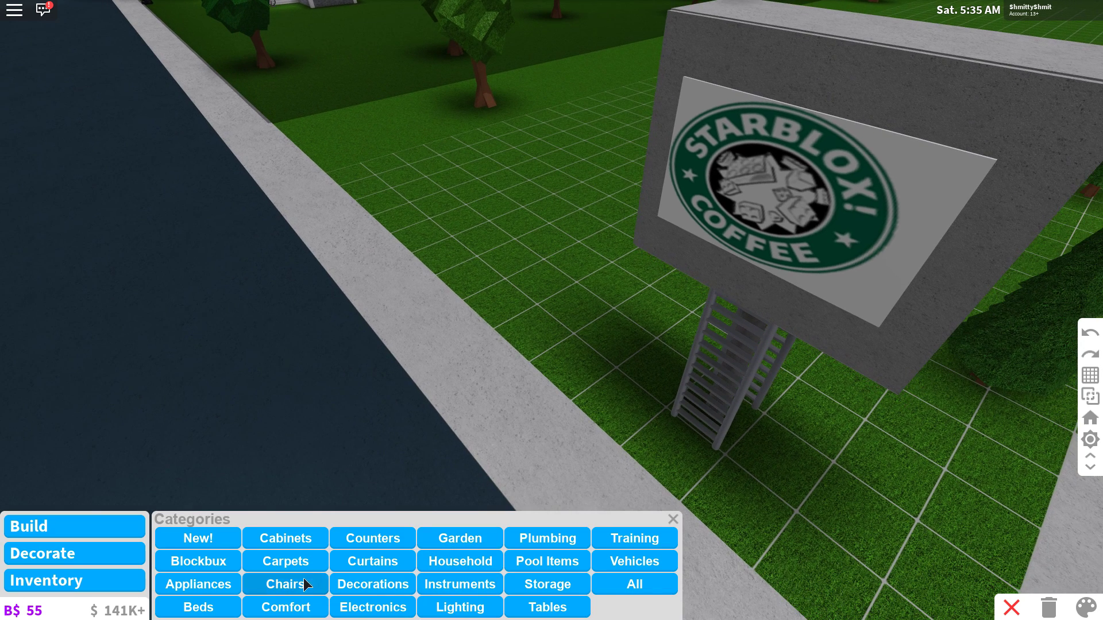
{"action": "left_click", "coordinate": [372, 584]}
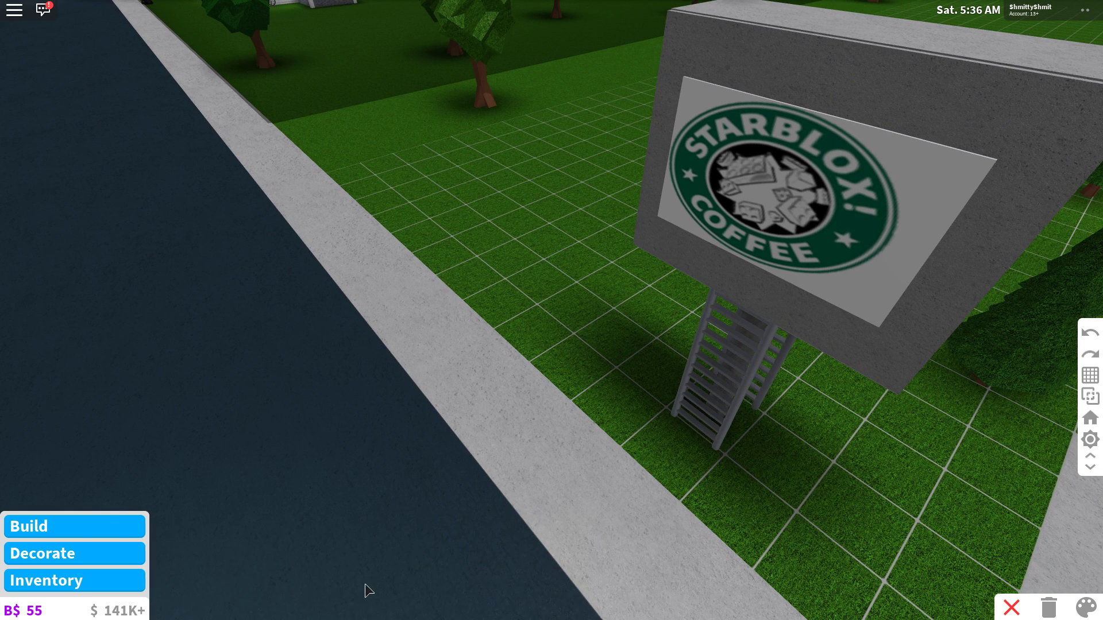
{"action": "scroll", "coordinate": [422, 591], "scroll_direction": "down", "scroll_amount": 2}
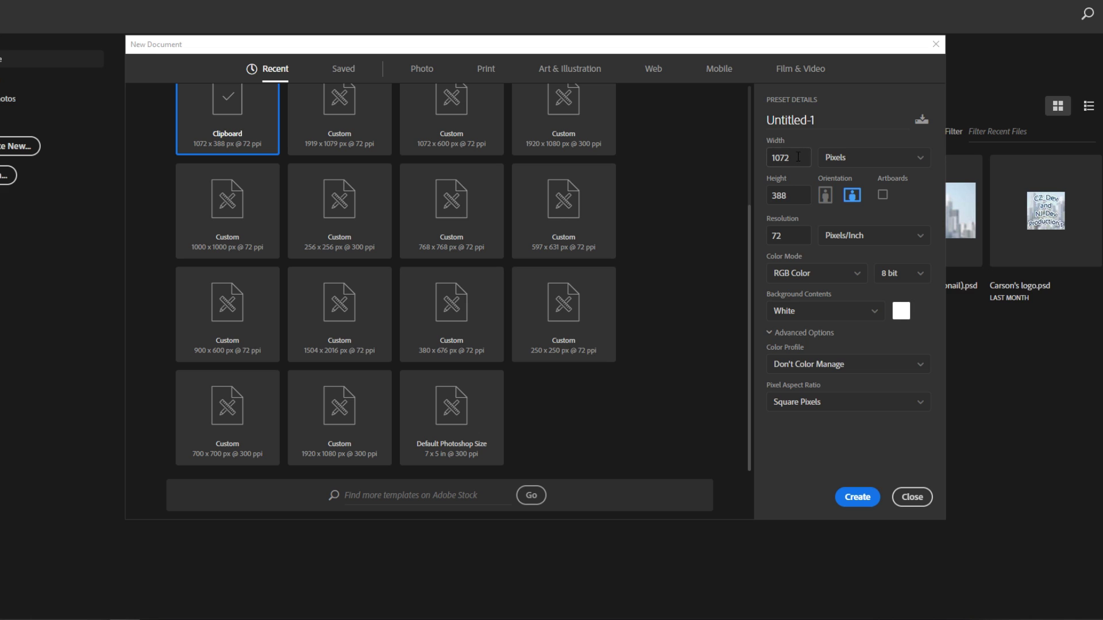
Replace the width and height to create a 1155 × 710 px, 300 ppi Photoshop document
{"action": "double_click", "coordinate": [793, 160]}
{"action": "key", "text": "BackSpace"}
{"action": "type", "text": "1155"}
{"action": "double_click", "coordinate": [799, 195]}
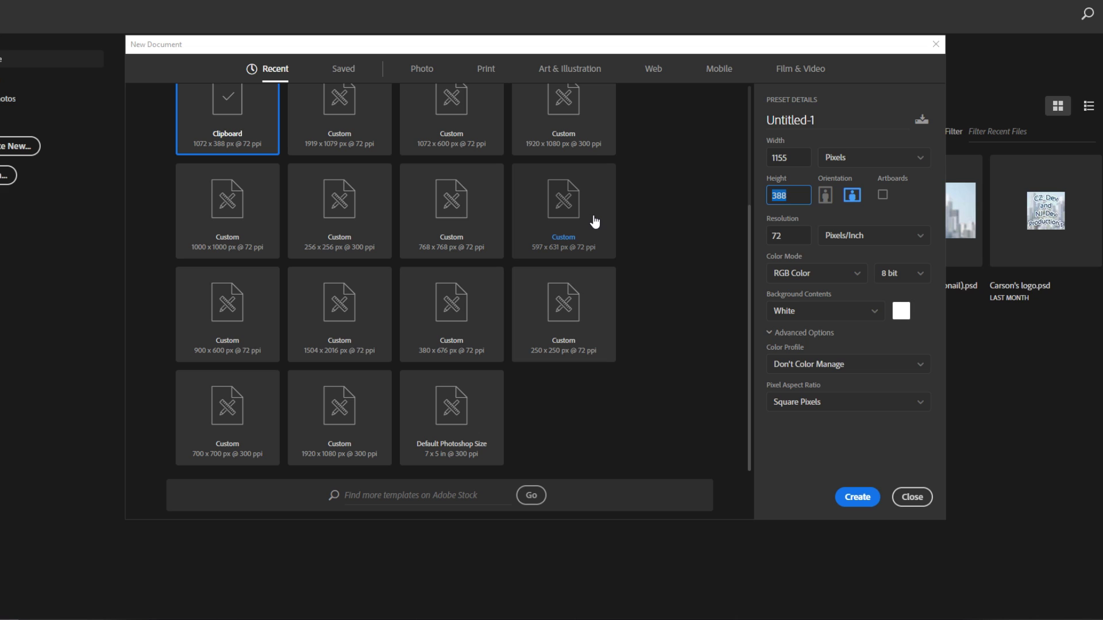
{"action": "key", "text": "BackSpace"}
{"action": "type", "text": "7"}
{"action": "type", "text": "300"}
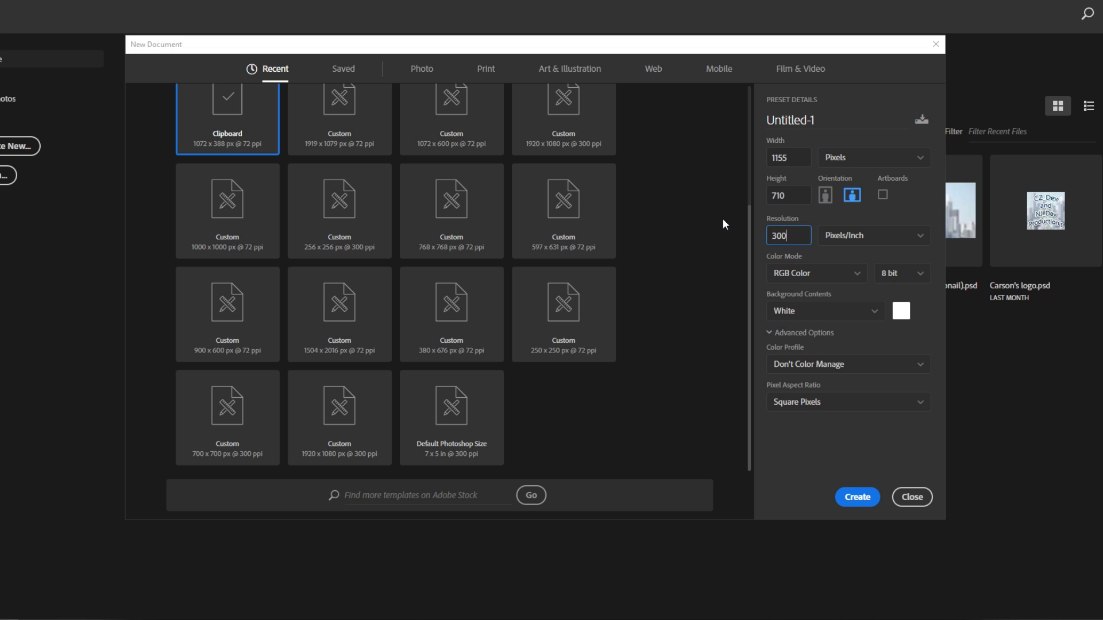
{"action": "key", "text": "Return"}
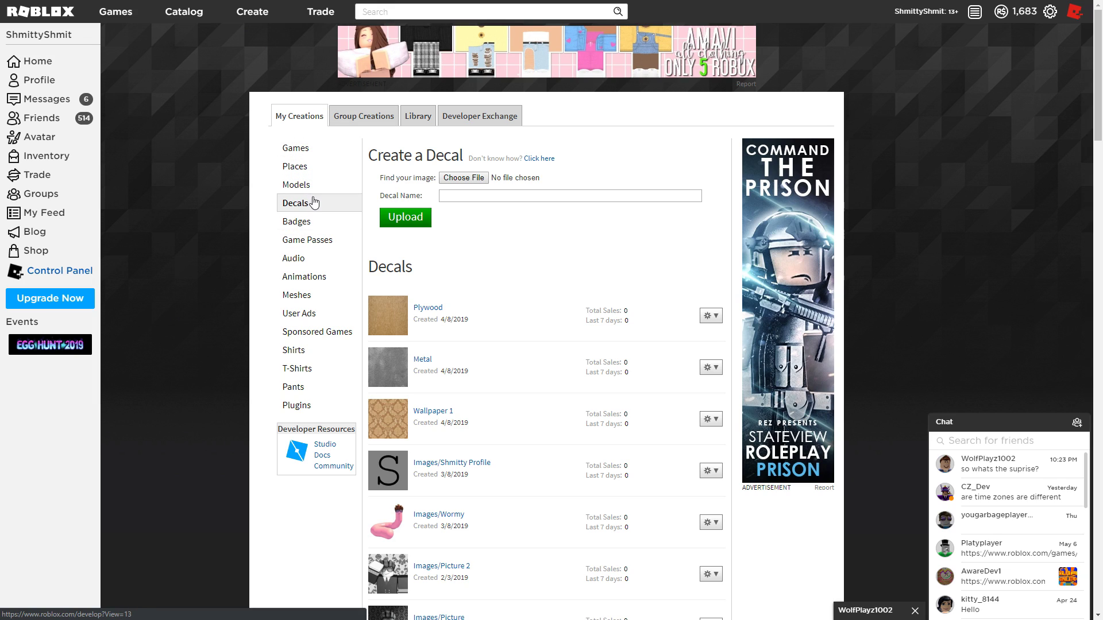
Upload Bill bord 1.png as a decal and copy its asset ID from the address bar
{"action": "left_click", "coordinate": [454, 179]}
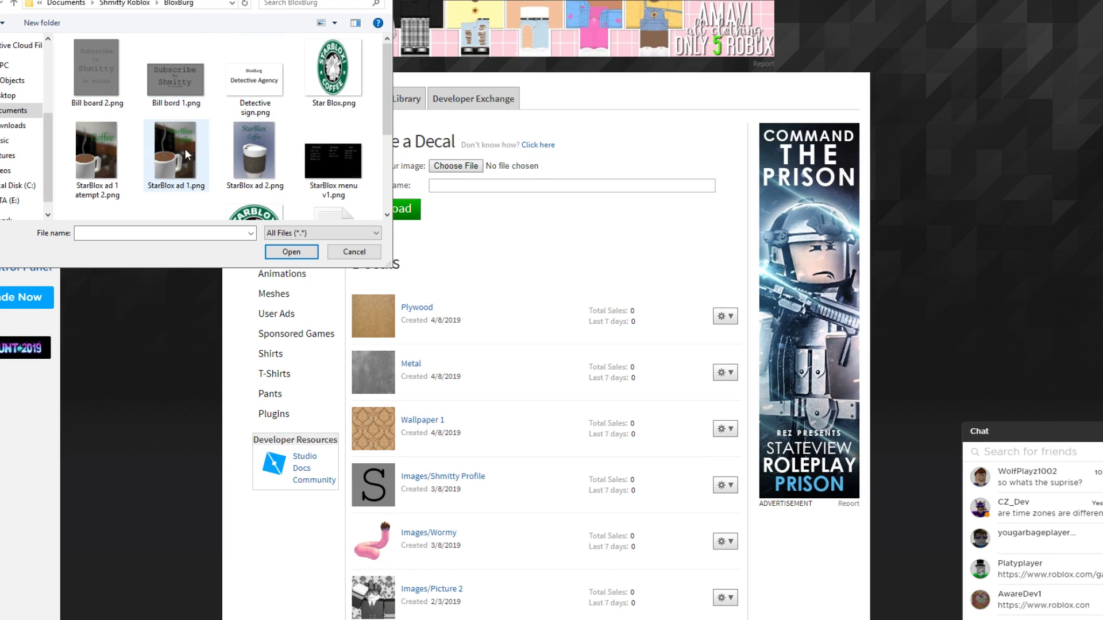
{"action": "double_click", "coordinate": [181, 82]}
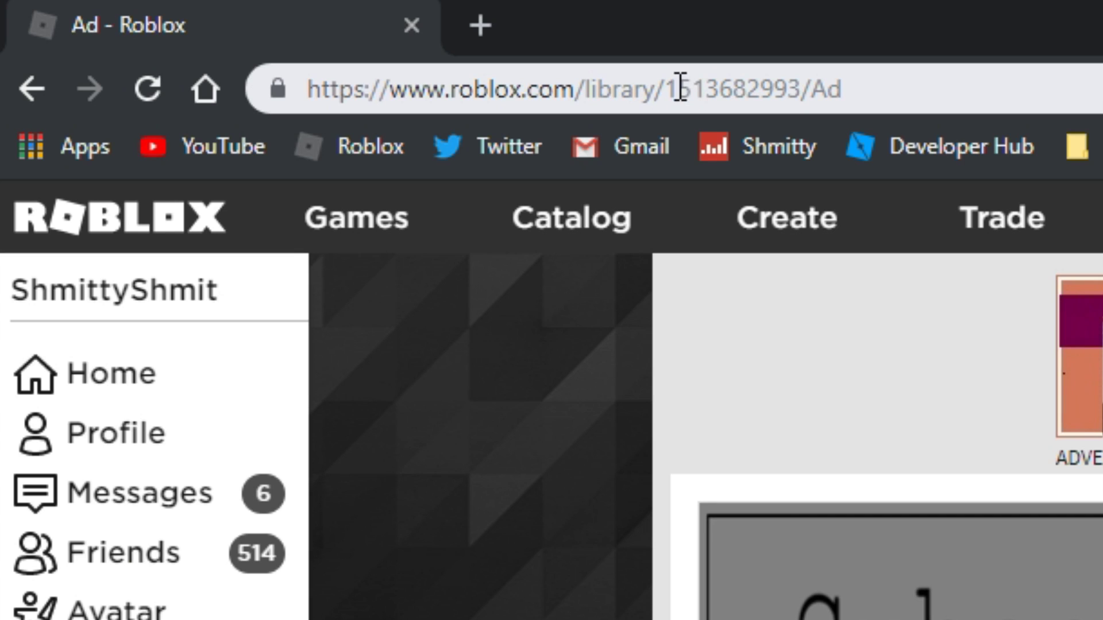
{"action": "left_click_drag", "start_coordinate": [674, 85], "coordinate": [807, 77]}
{"action": "left_click", "coordinate": [894, 79]}
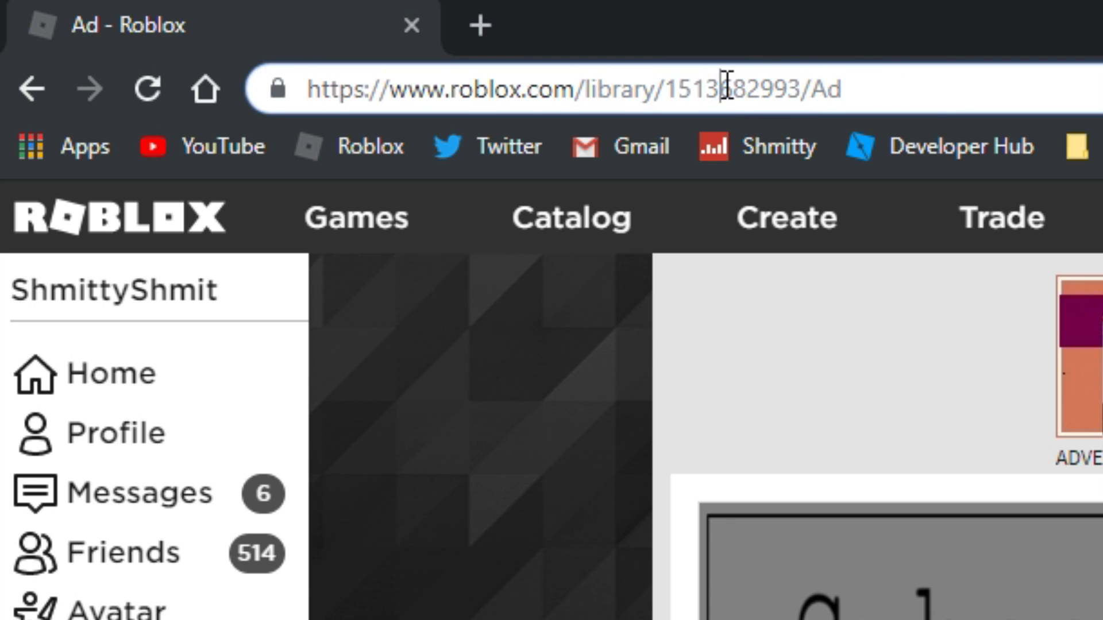
{"action": "double_click", "coordinate": [725, 85]}
{"action": "right_click", "coordinate": [724, 85]}
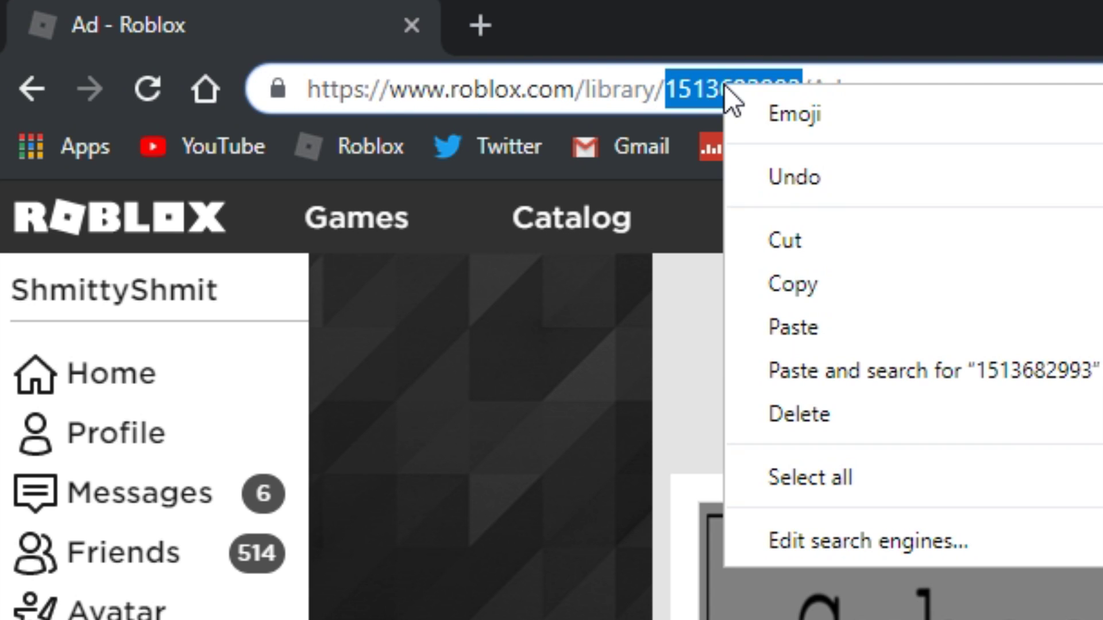
{"action": "left_click", "coordinate": [852, 286]}
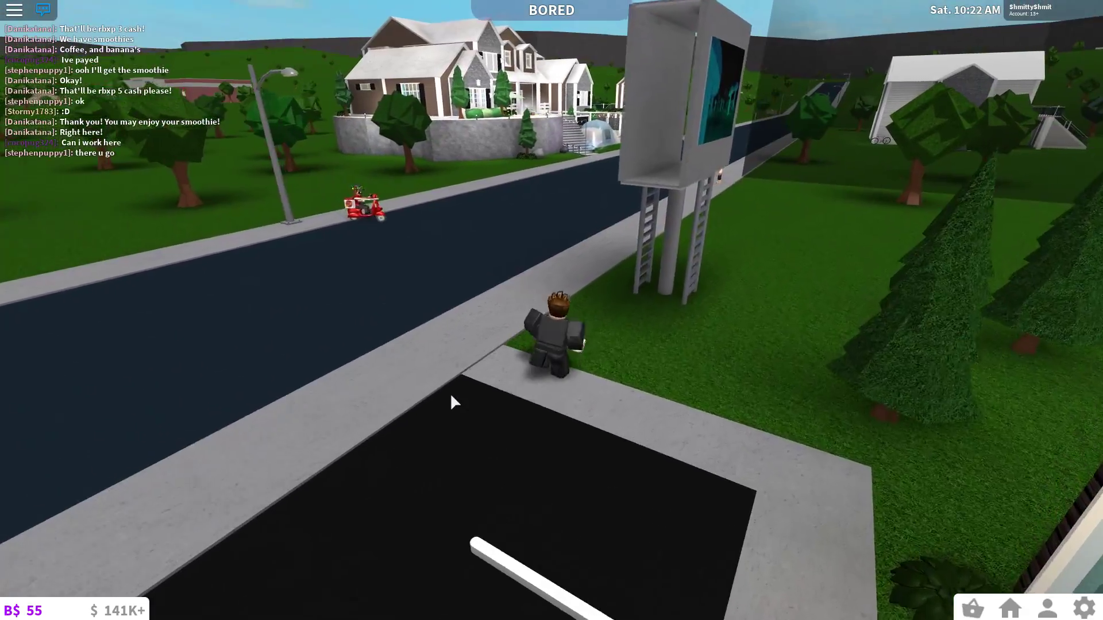
Climb to the billboard painting and paste the decal ID to show the Subscribe To Shmitty image
{"action": "key", "text": "w"}
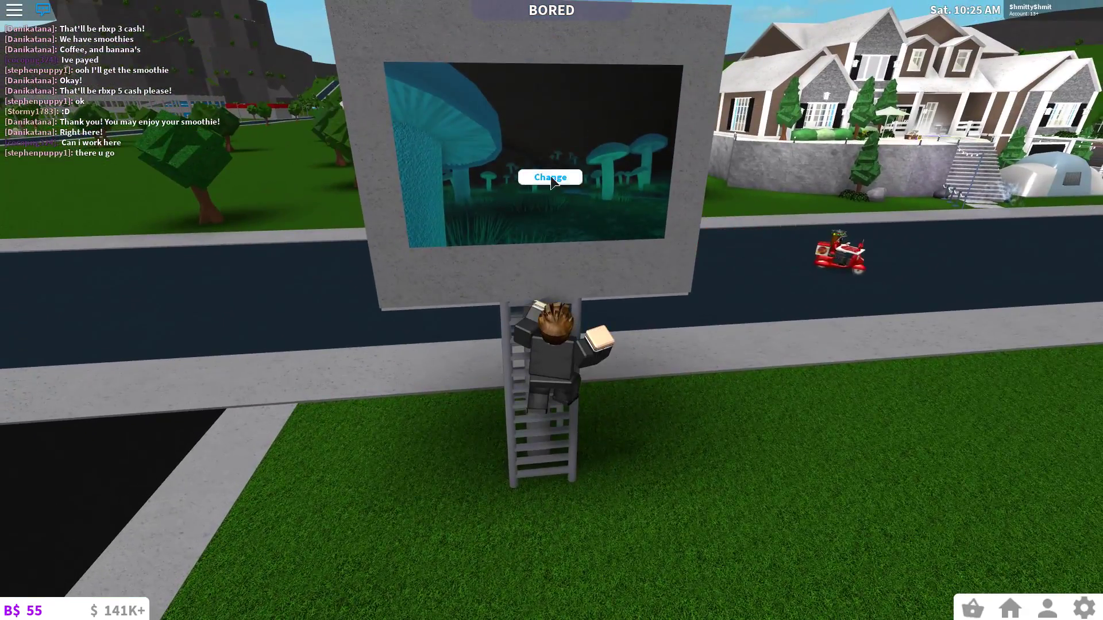
{"action": "left_click", "coordinate": [550, 176]}
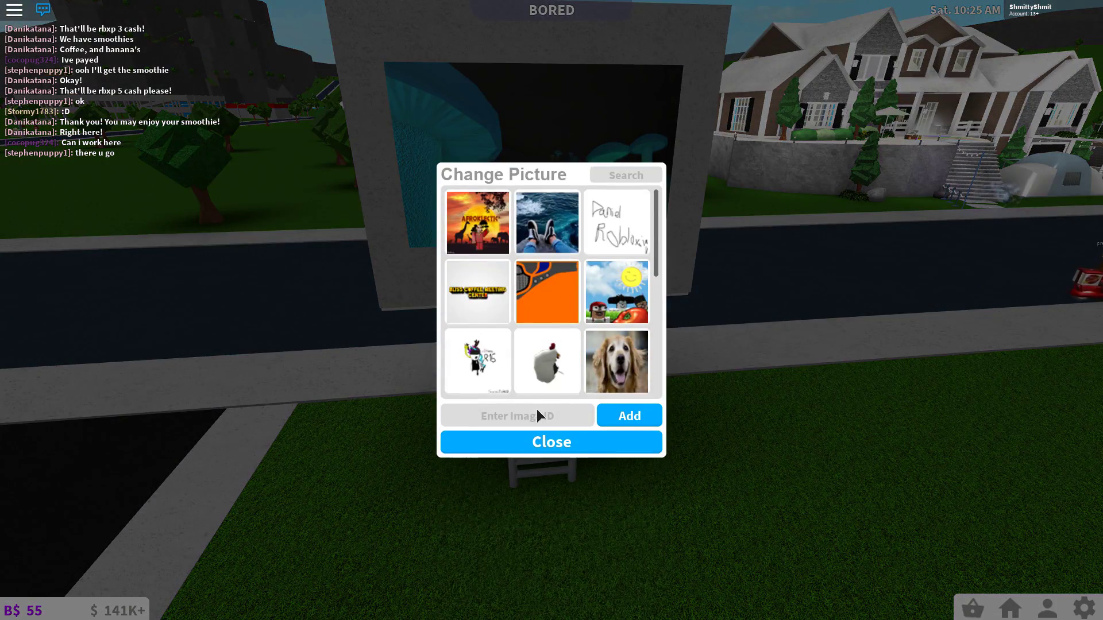
{"action": "key", "text": "ctrl+v"}
{"action": "left_click", "coordinate": [642, 418]}
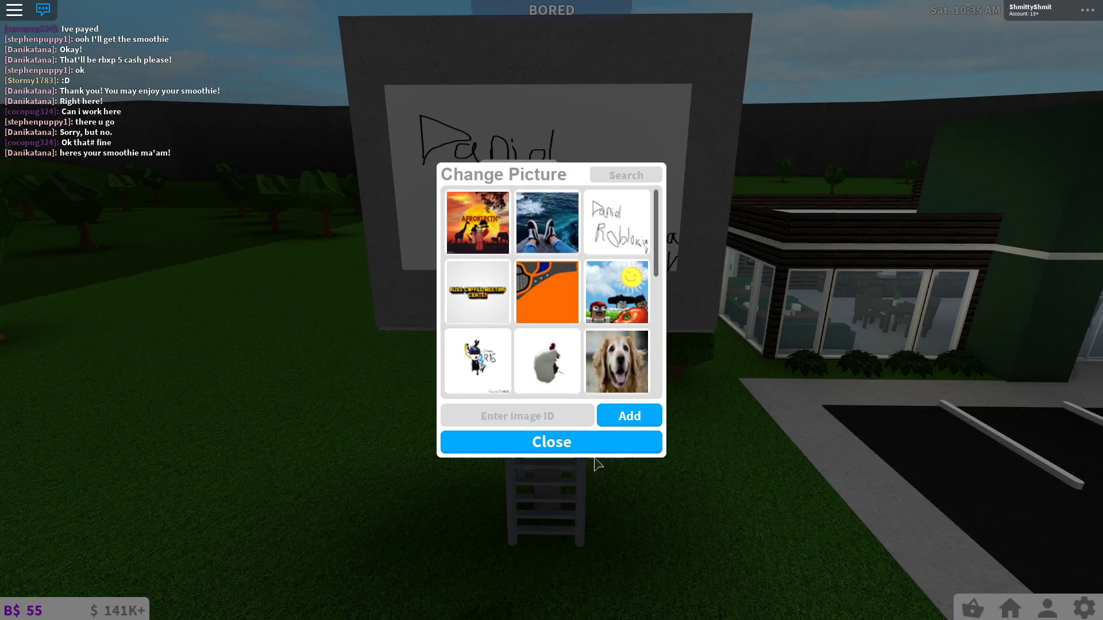
{"action": "key", "text": "ctrl+v"}
{"action": "left_click", "coordinate": [626, 409]}
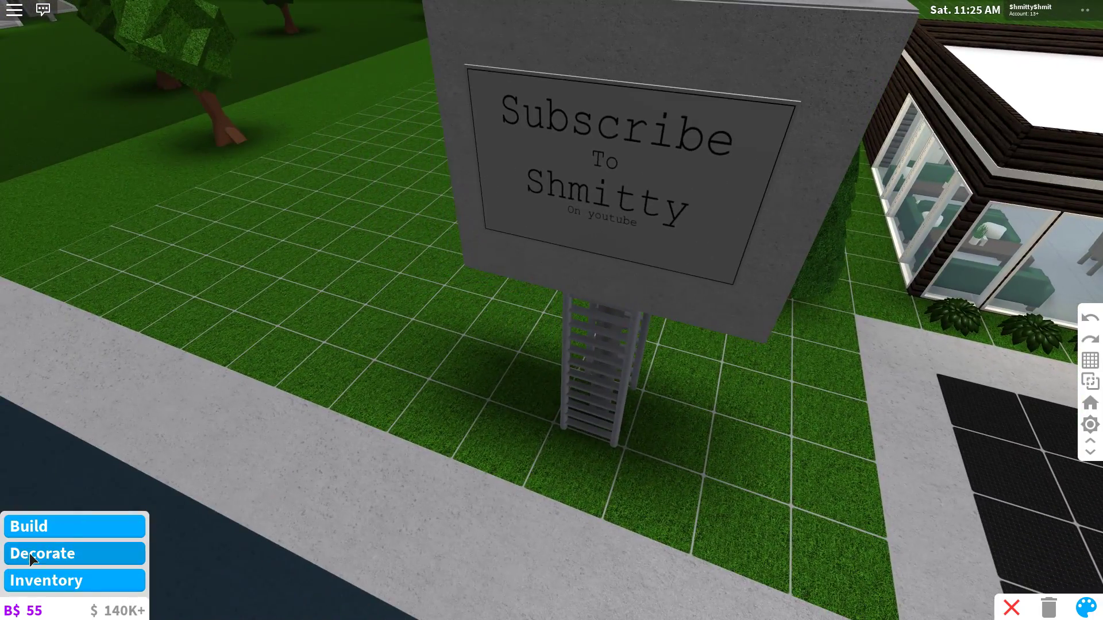
Place a Horizontal Border Light along the edge of the billboard's painting
{"action": "left_click", "coordinate": [30, 553]}
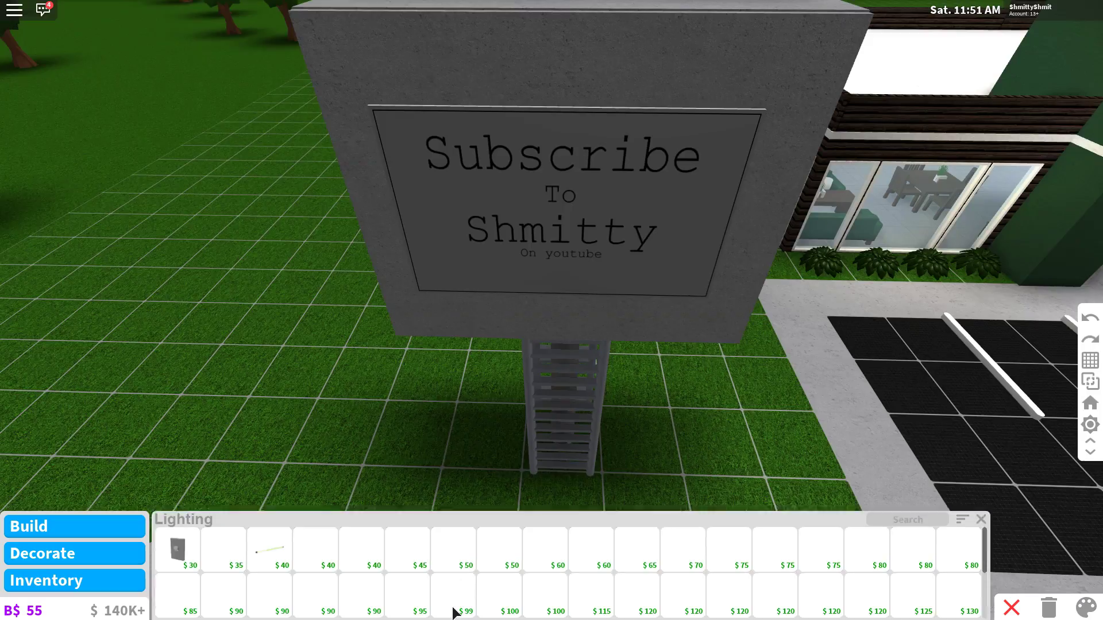
{"action": "key", "text": "s"}
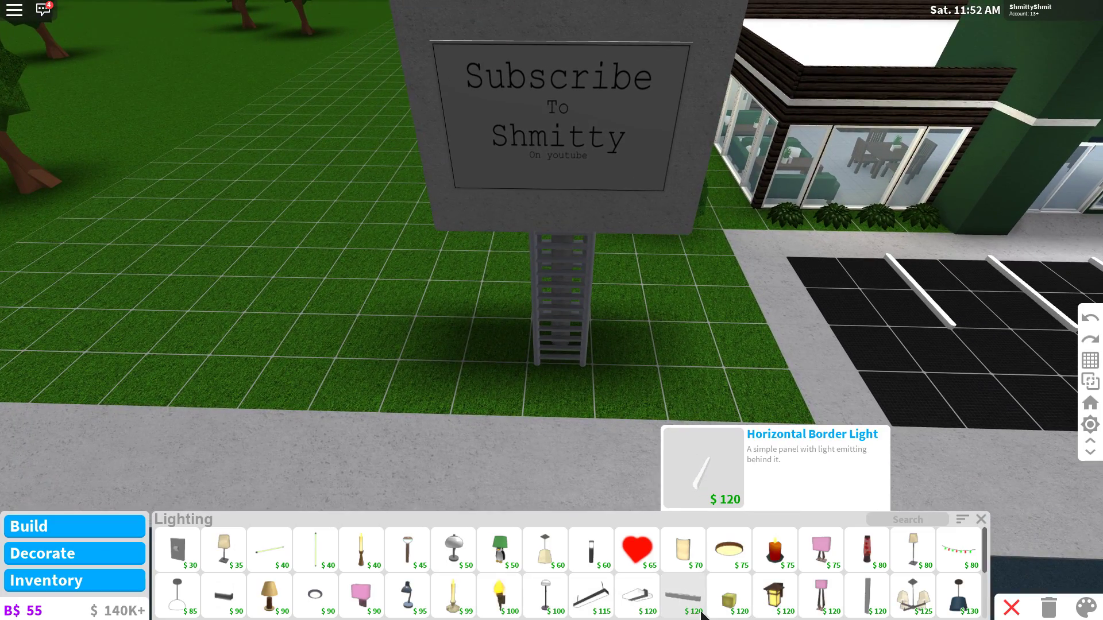
{"action": "left_click", "coordinate": [702, 612]}
{"action": "key", "text": "w"}
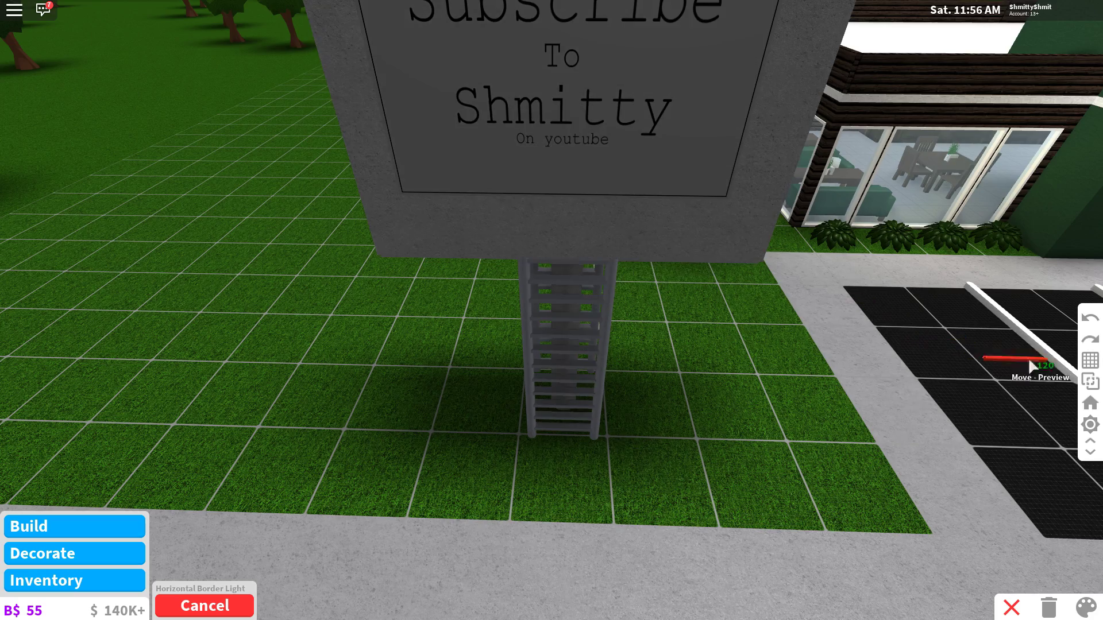
{"action": "key", "text": "d"}
{"action": "key", "text": "a"}
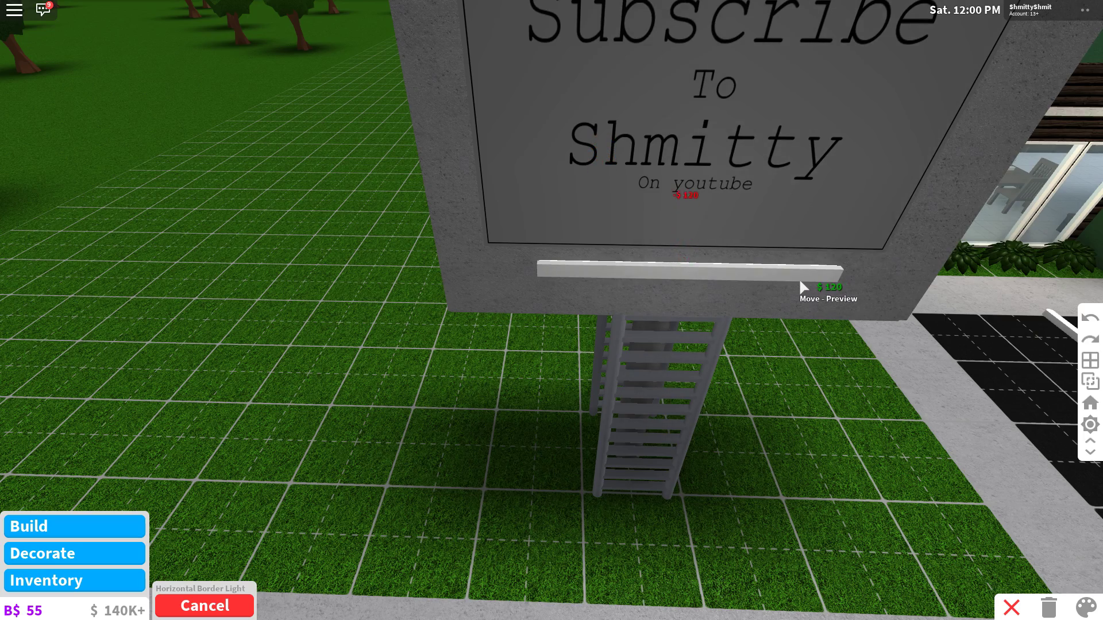
{"action": "key", "text": "s"}
{"action": "scroll", "coordinate": [632, 97], "scroll_direction": "down", "scroll_amount": 5}
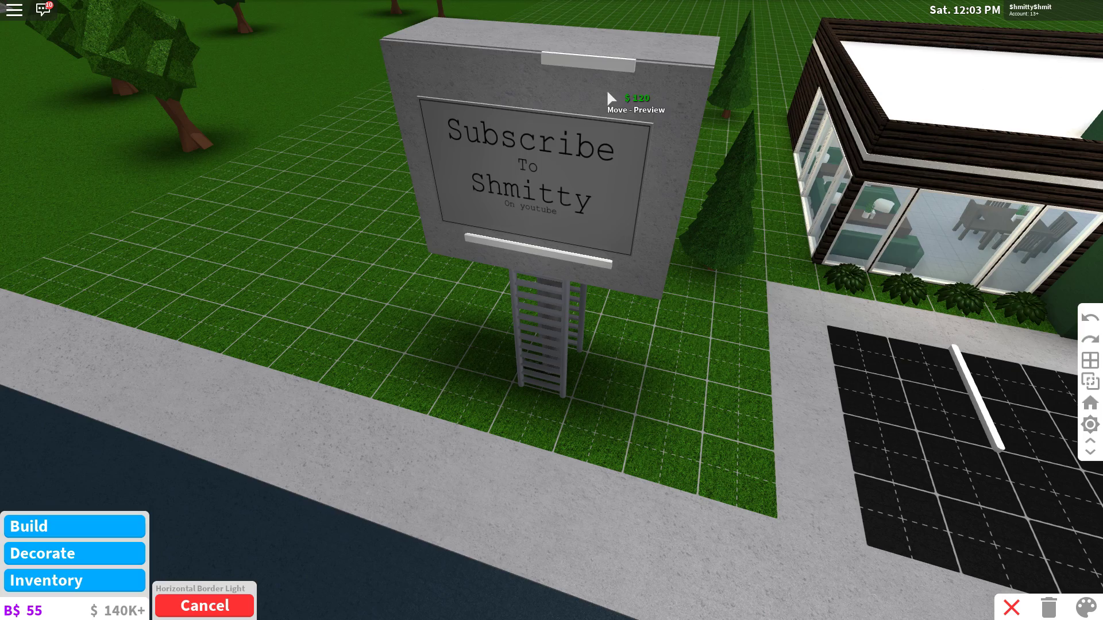
{"action": "left_click", "coordinate": [607, 99]}
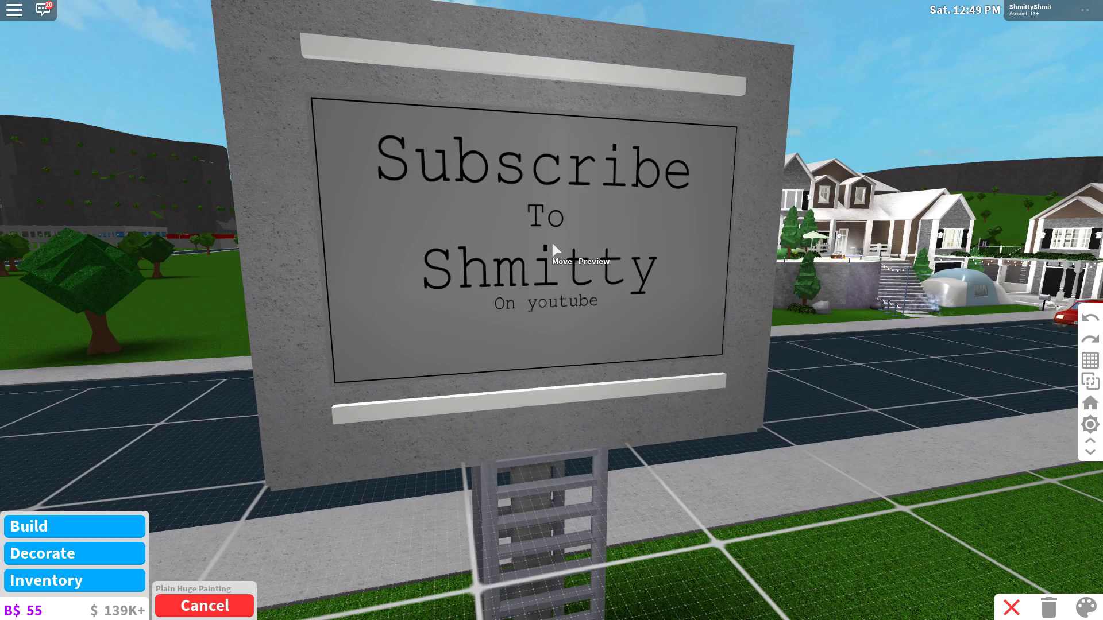
Set down the Plain Huge Painting and shift it into its adjusted spot on the sign
{"action": "left_click", "coordinate": [552, 238]}
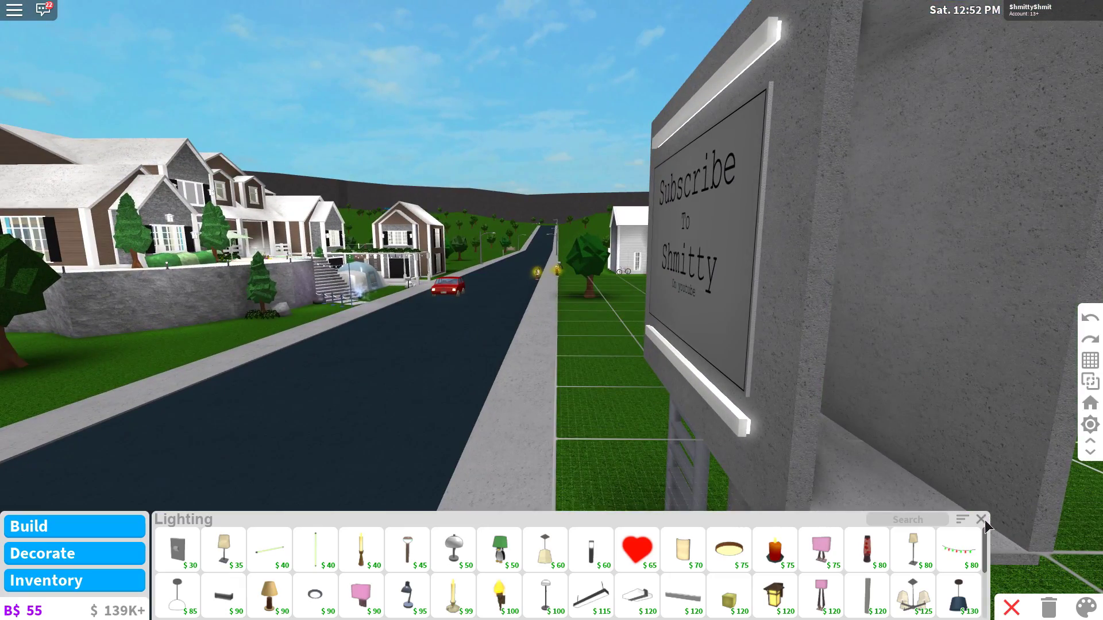
{"action": "left_click", "coordinate": [981, 519]}
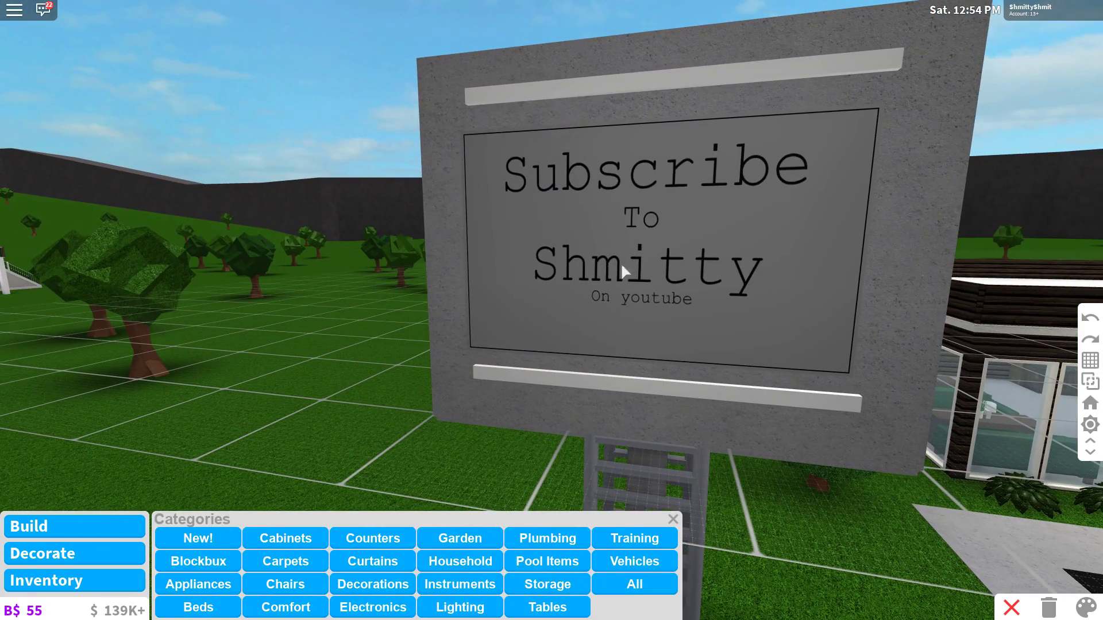
{"action": "left_click", "coordinate": [620, 263]}
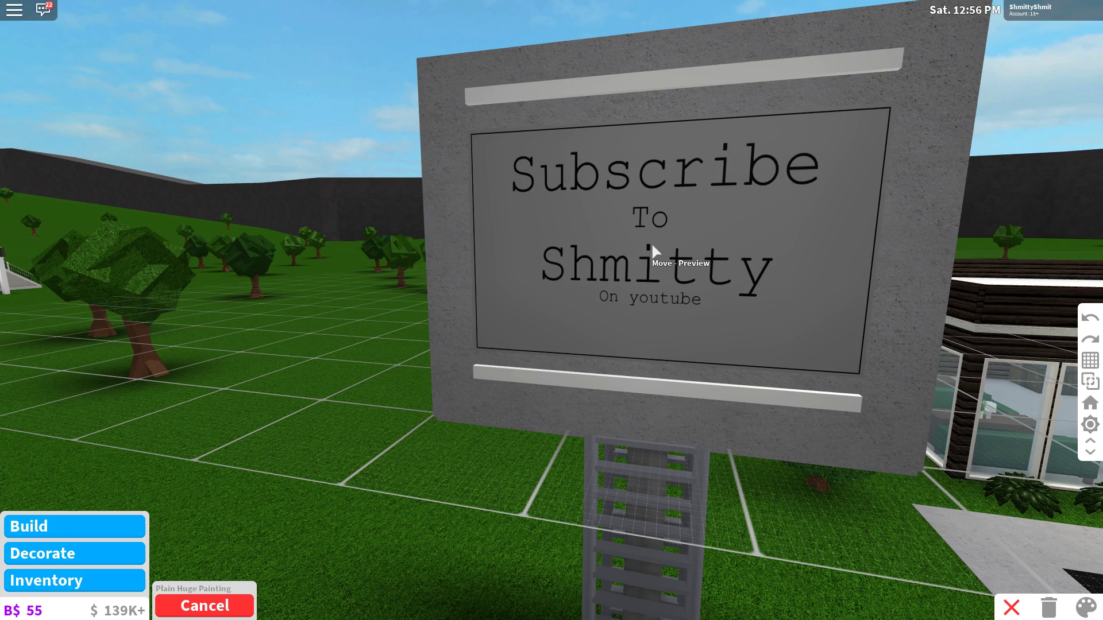
{"action": "left_click", "coordinate": [653, 246]}
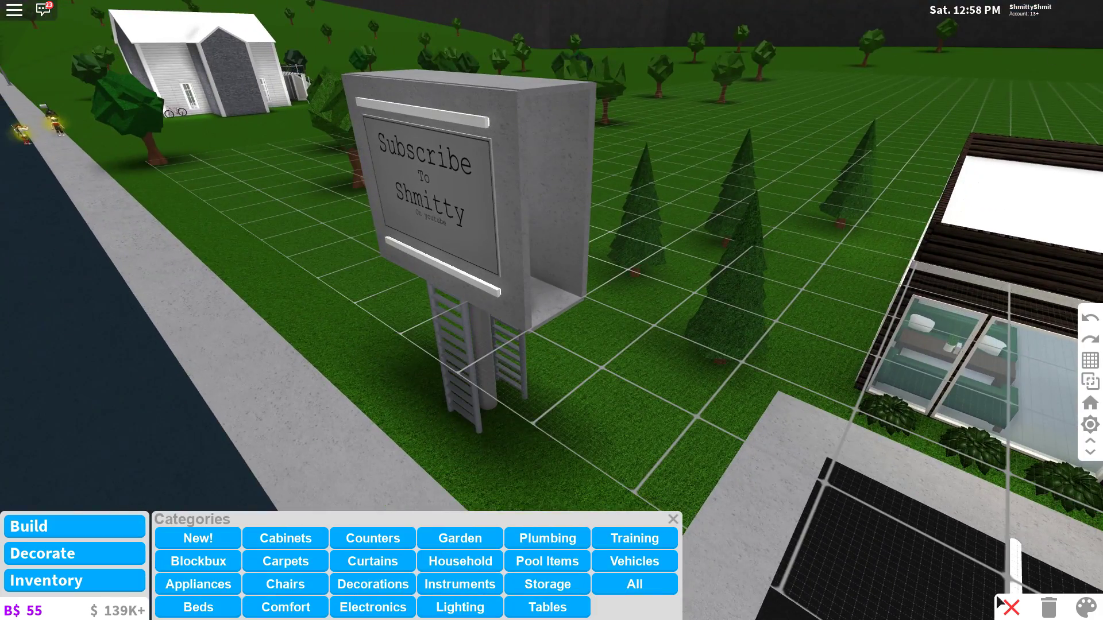
Leave build mode, walk to the billboard's ladder, and climb up and back down
{"action": "left_click", "coordinate": [1010, 607]}
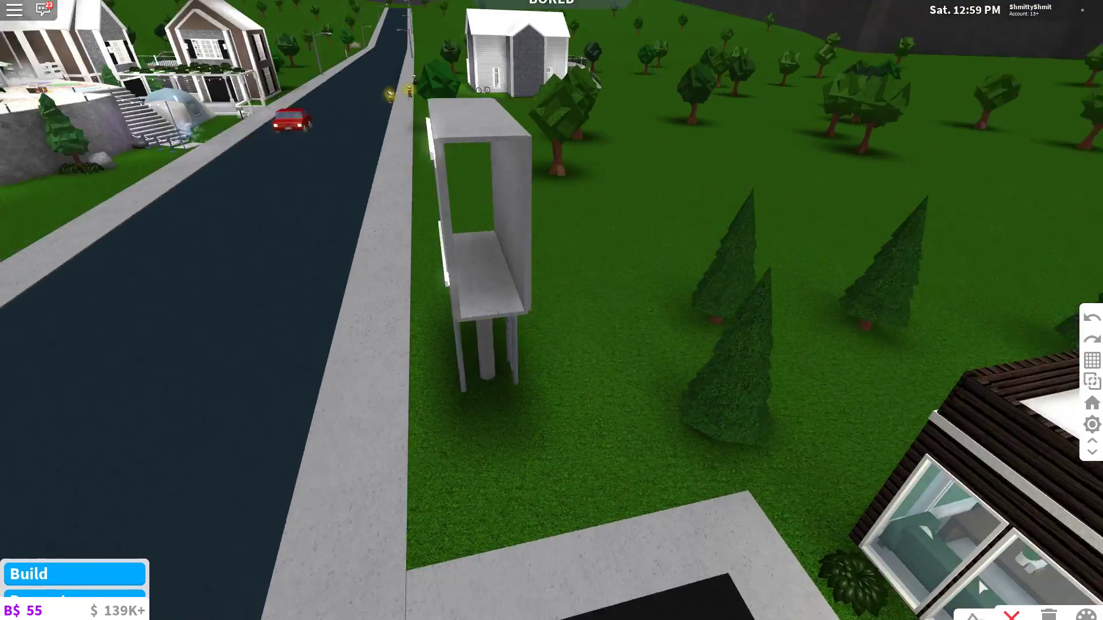
{"action": "key", "text": "w"}
{"action": "key", "text": "d"}
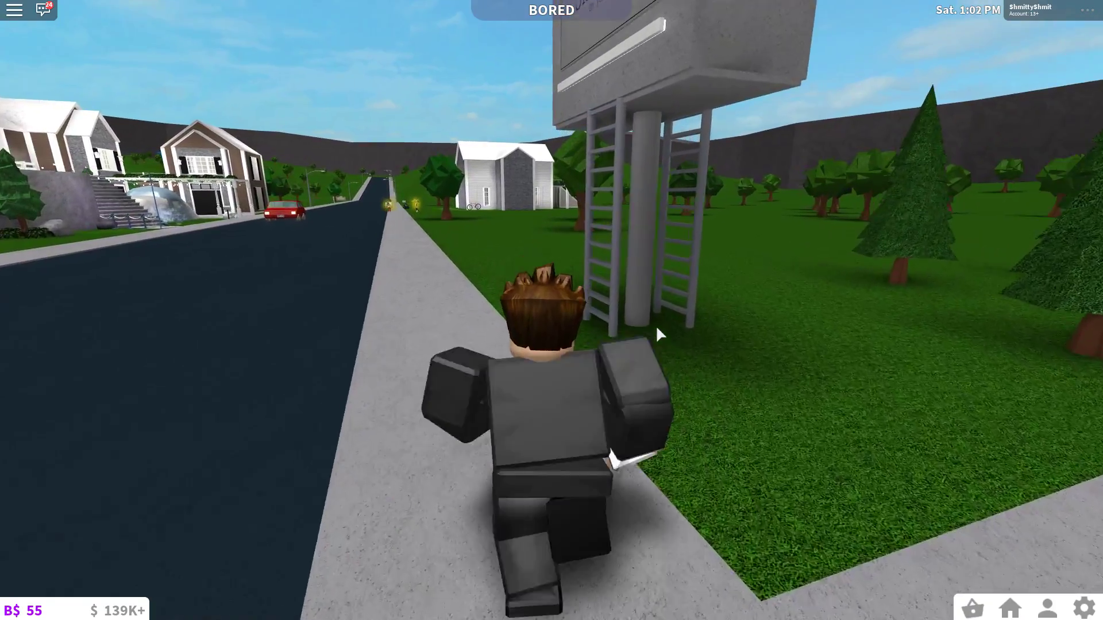
{"action": "key", "text": "w"}
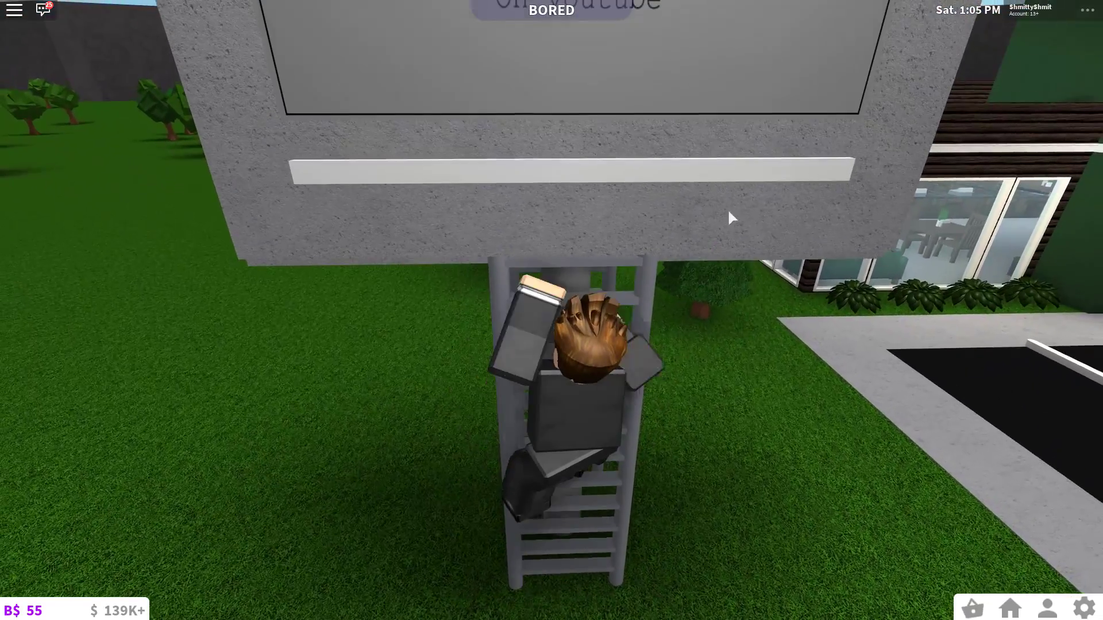
{"action": "mouse_move", "coordinate": [785, 185]}
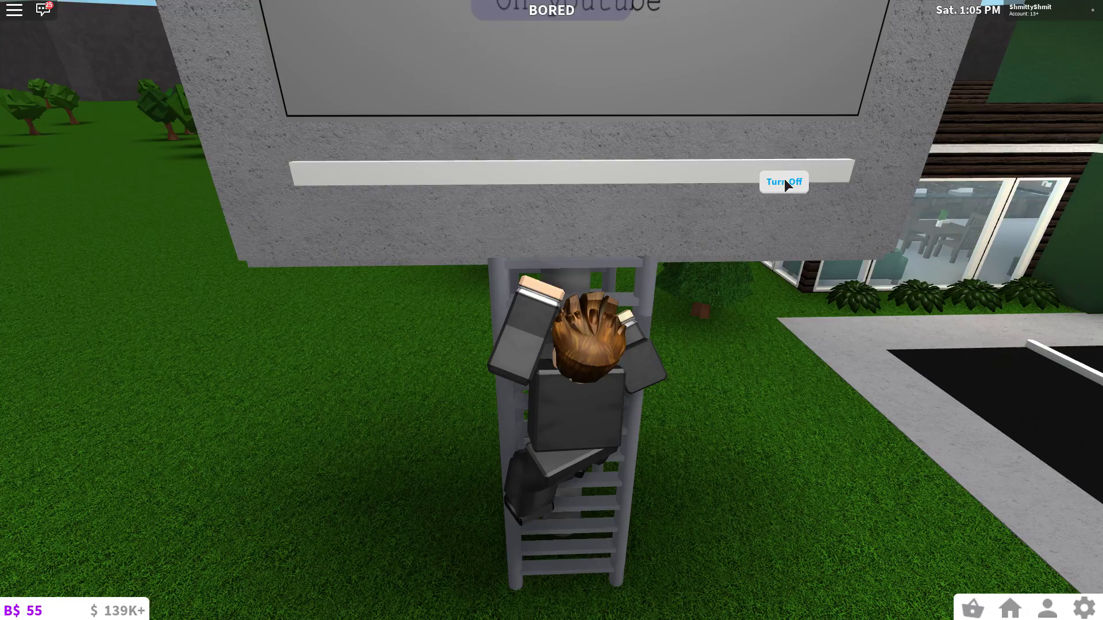
{"action": "key", "text": "s"}
Walk back and forth along the sidewalk beside the roadside sign
{"action": "scroll", "coordinate": [771, 353], "scroll_direction": "down", "scroll_amount": 5}
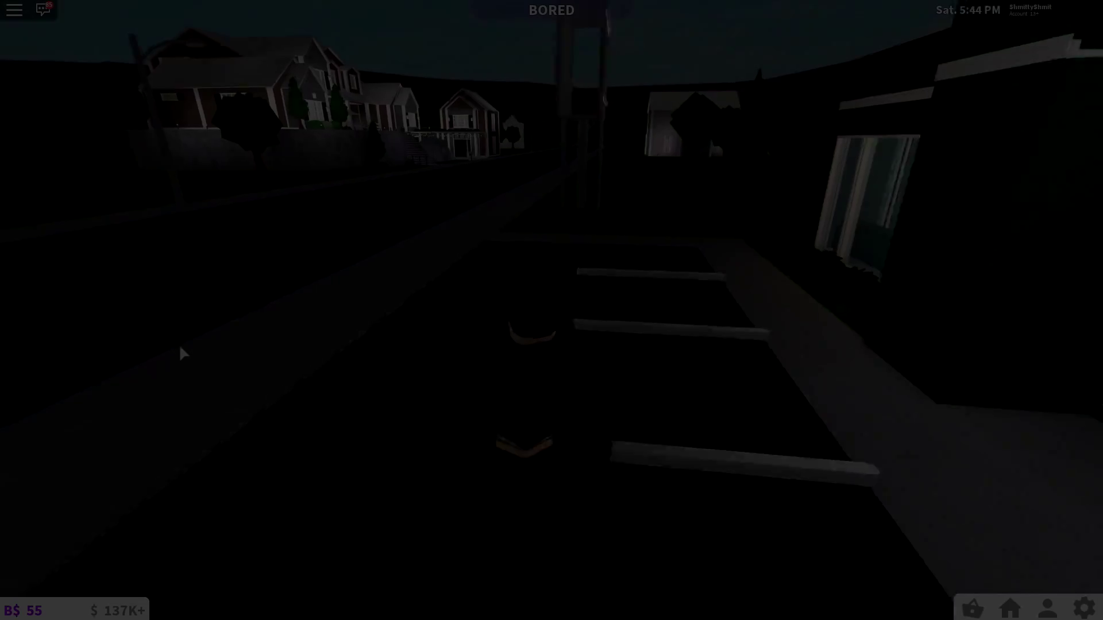
{"action": "key", "text": "w"}
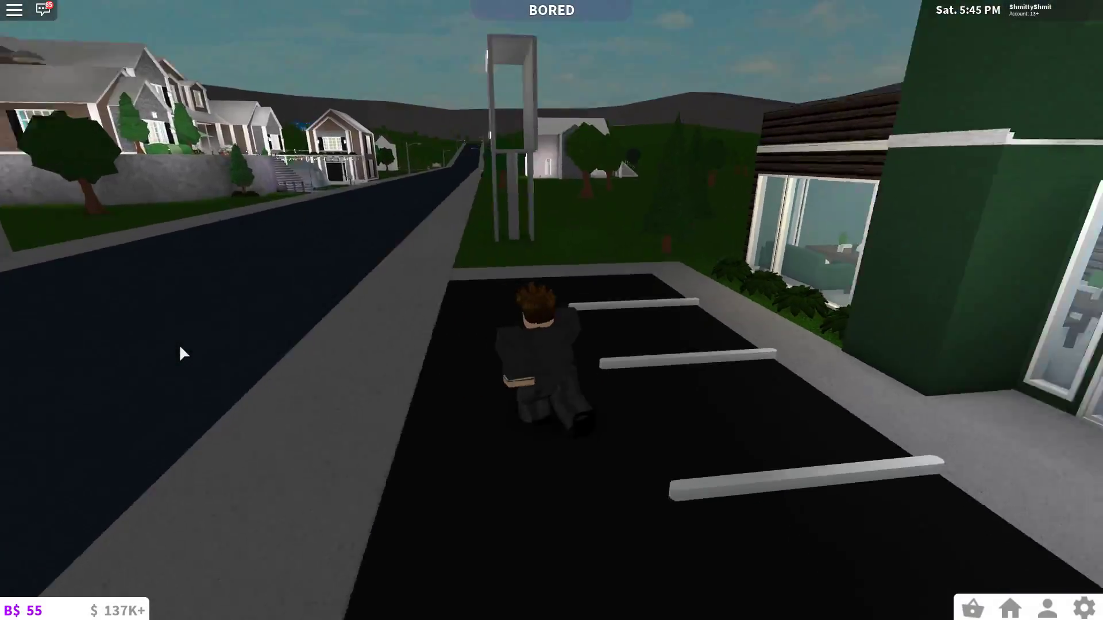
{"action": "key", "text": "w"}
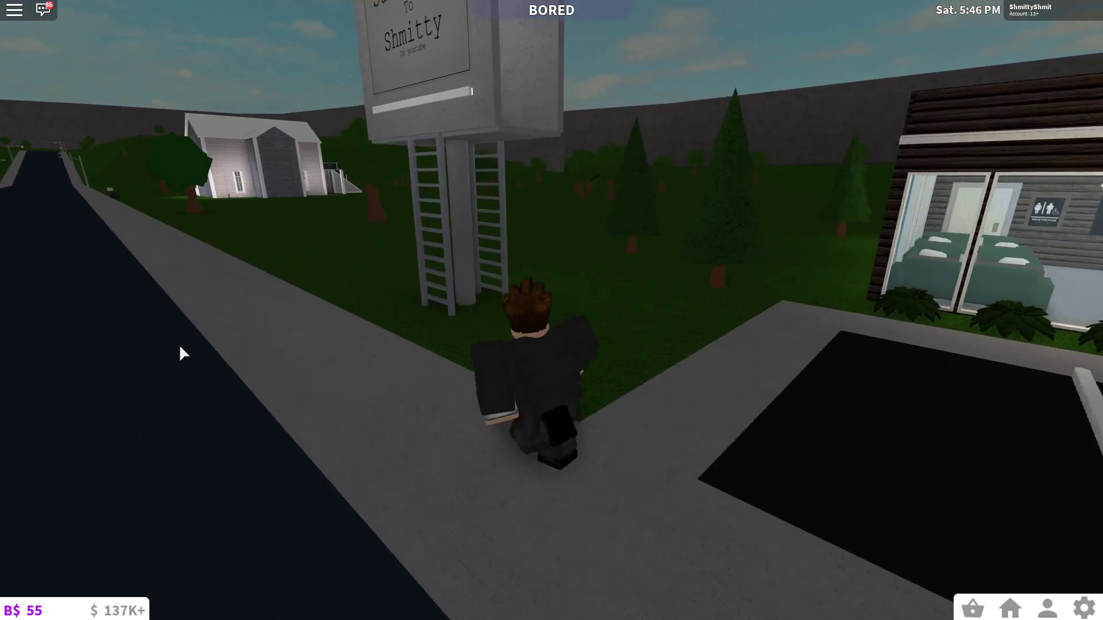
{"action": "key", "text": "s"}
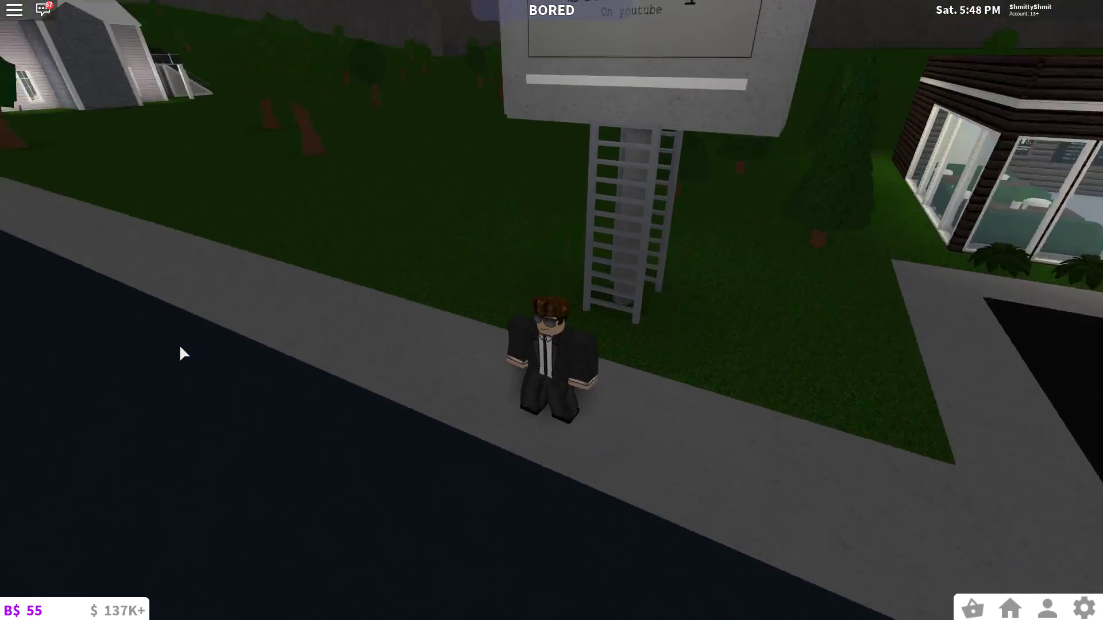
{"action": "key", "text": "s"}
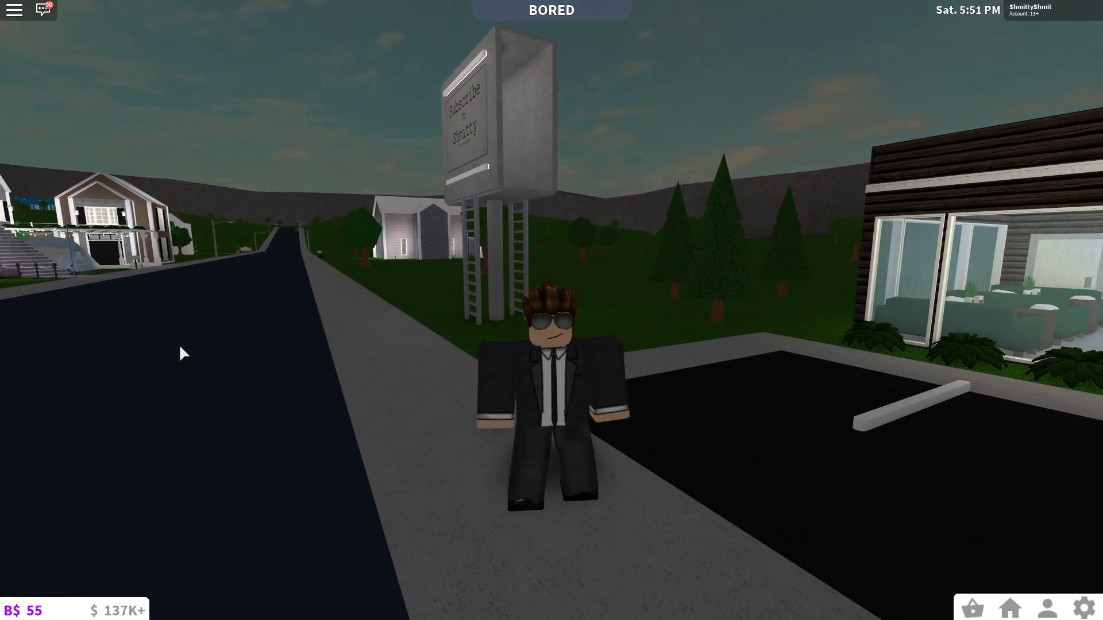
Walk from the street through the coffee shop's front door toward the counter
{"action": "key", "text": "w"}
{"action": "key", "text": "s"}
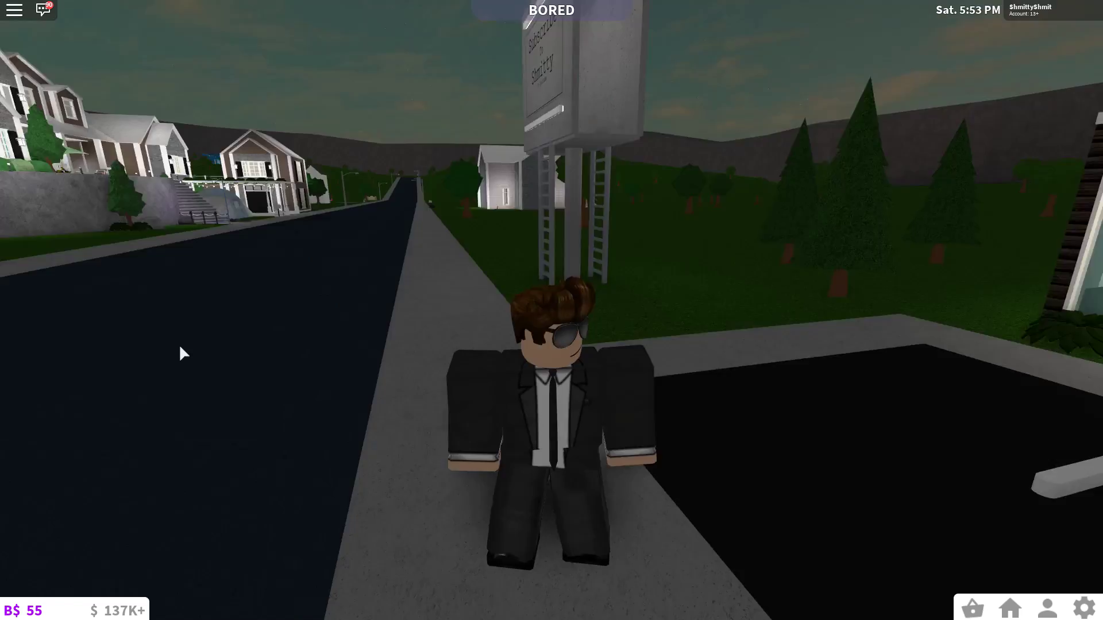
{"action": "key", "text": "w"}
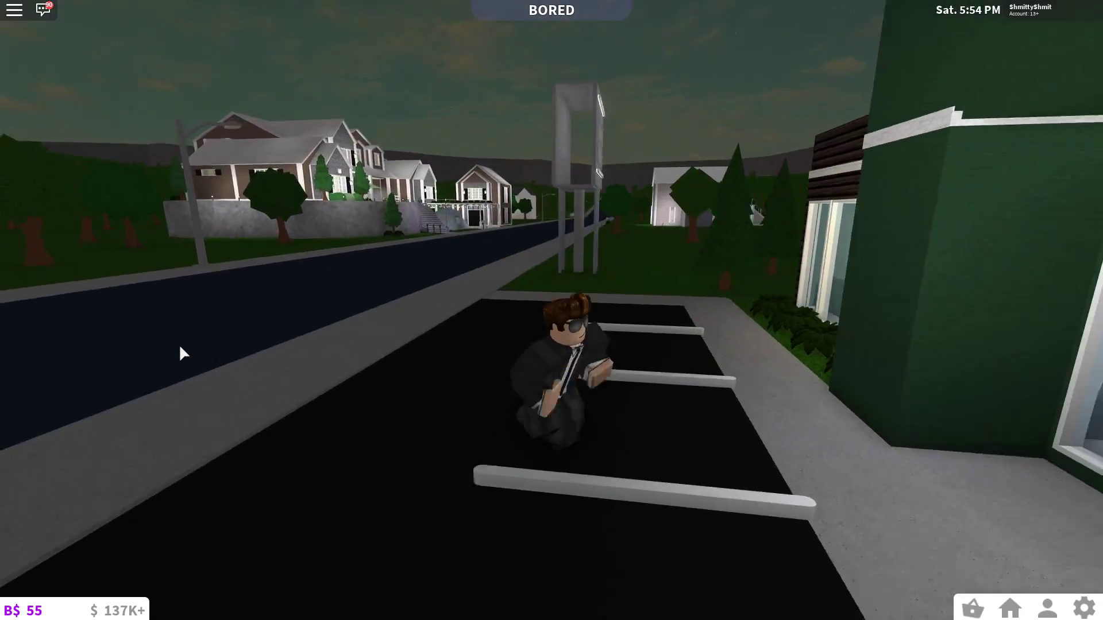
{"action": "key", "text": "w"}
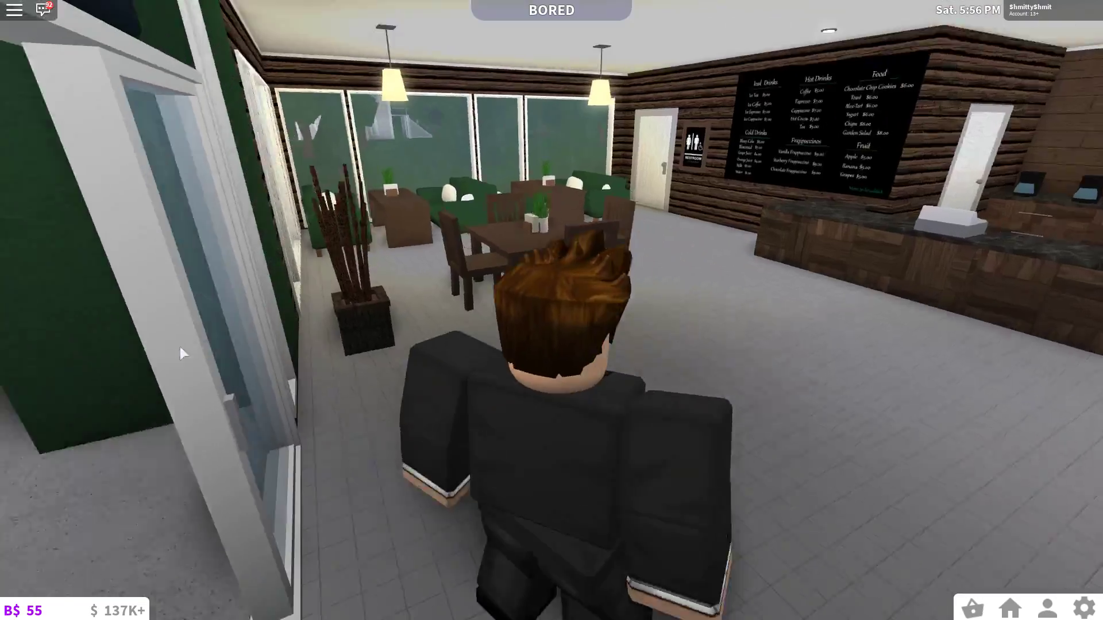
{"action": "key", "text": "w"}
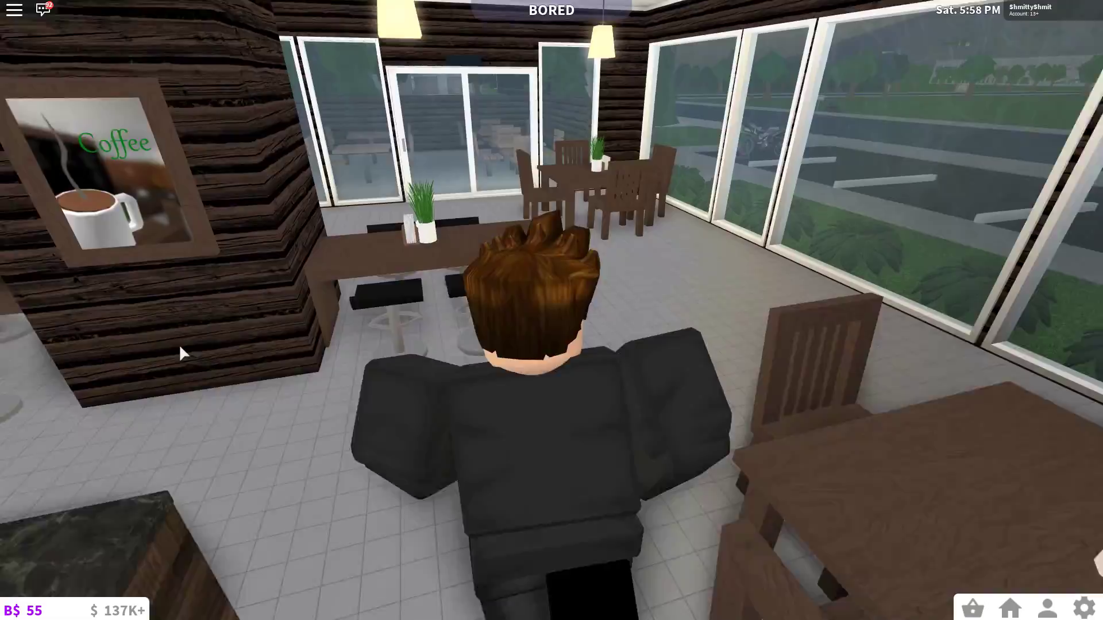
Move around behind the service counter toward the menu board and jump
{"action": "key", "text": "w"}
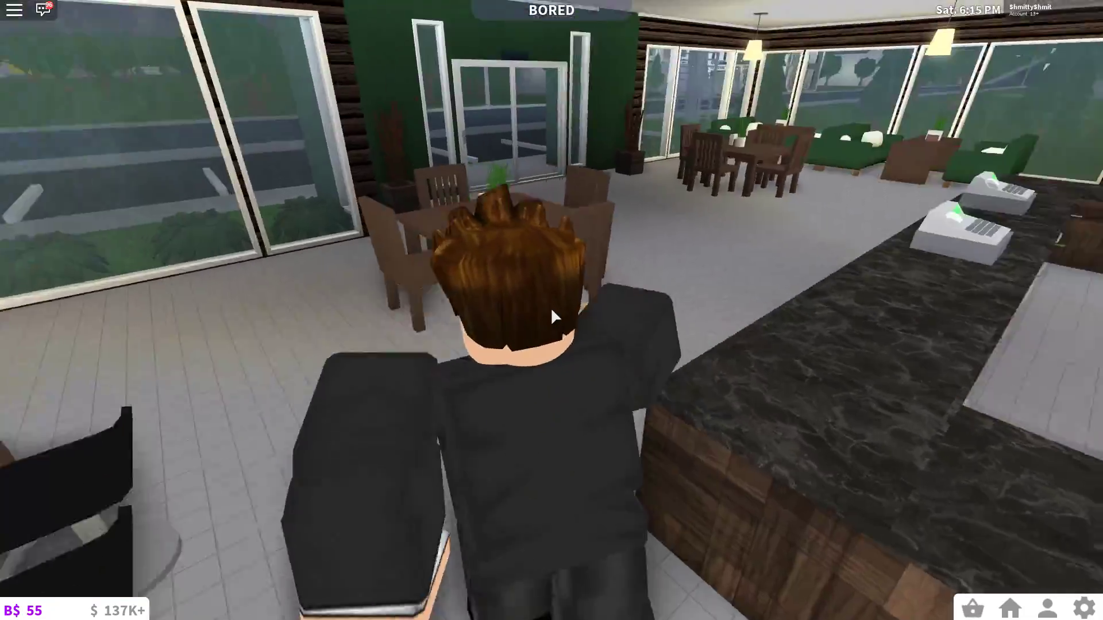
{"action": "key", "text": "w"}
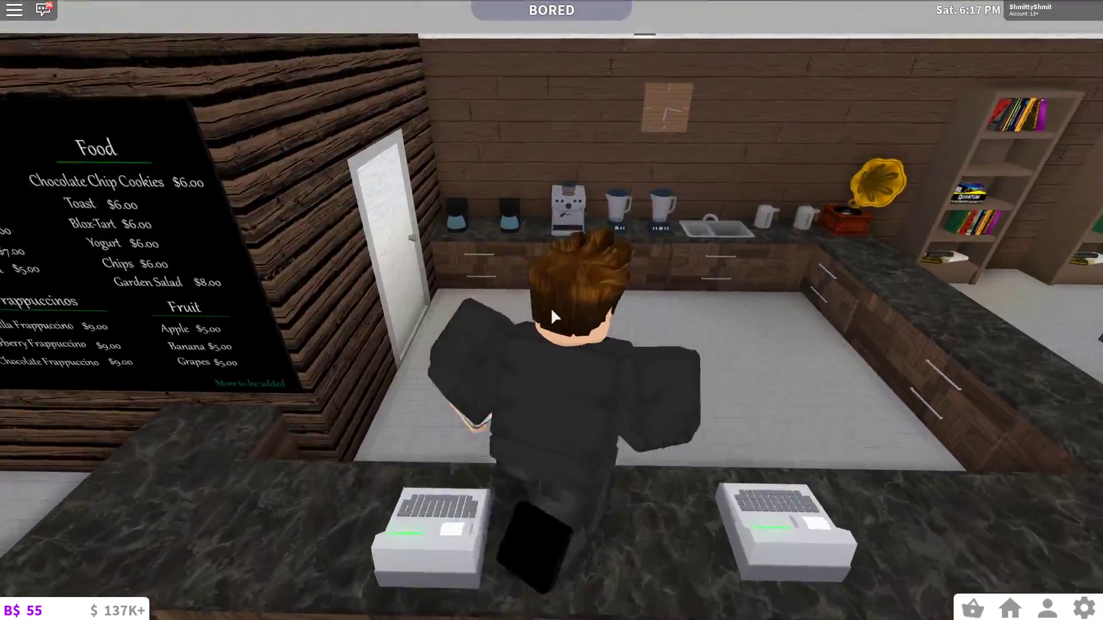
{"action": "key", "text": "s"}
{"action": "key", "text": "w"}
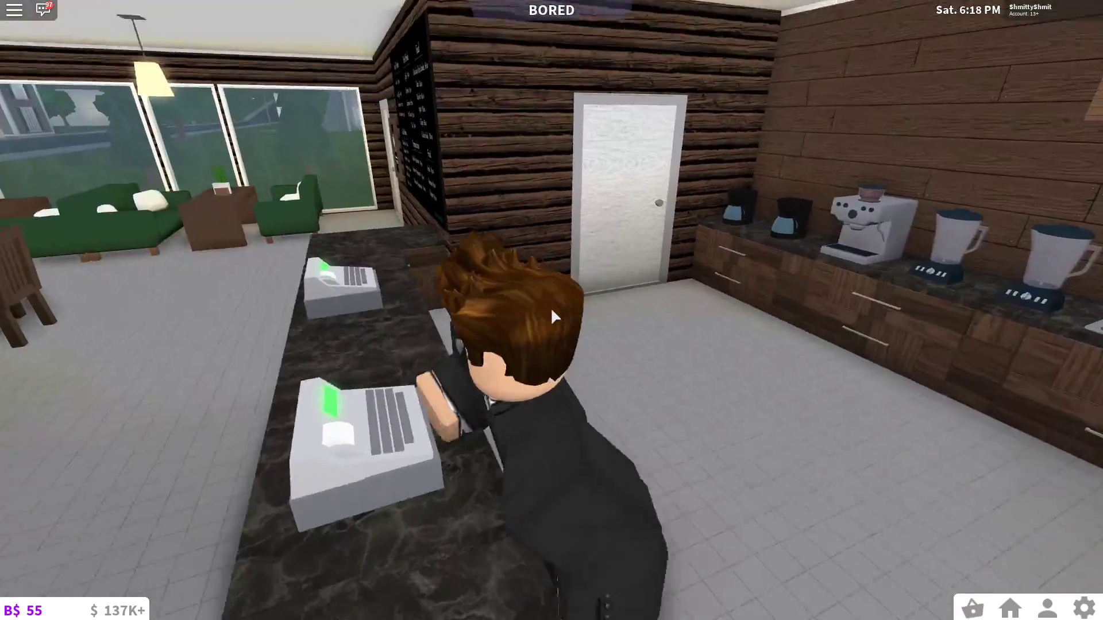
{"action": "key", "text": "s"}
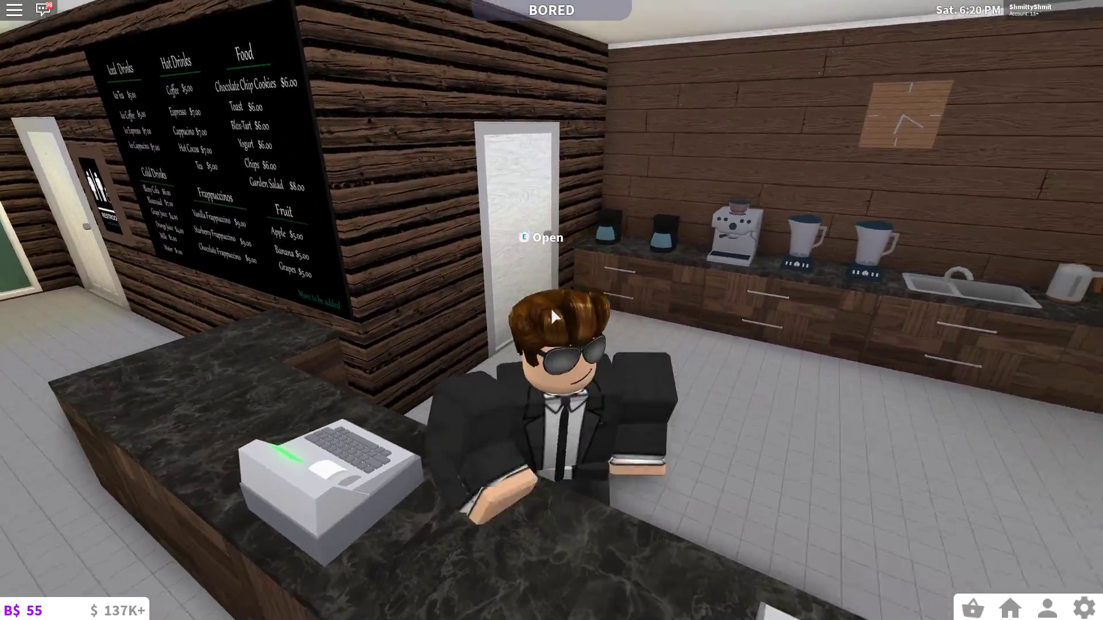
{"action": "key", "text": "w"}
{"action": "key", "text": "s"}
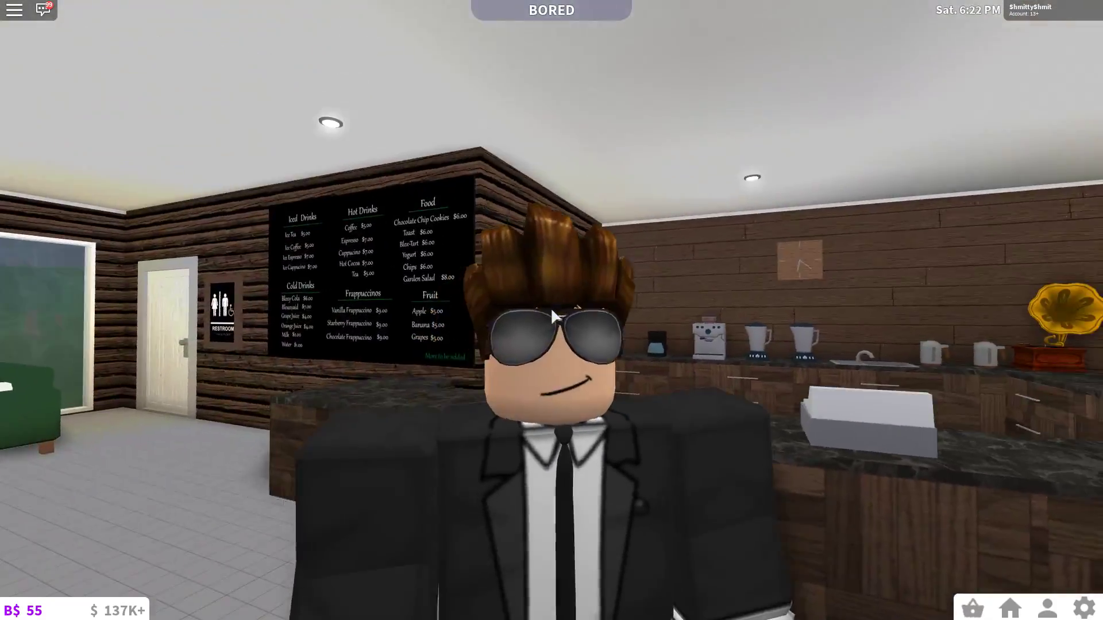